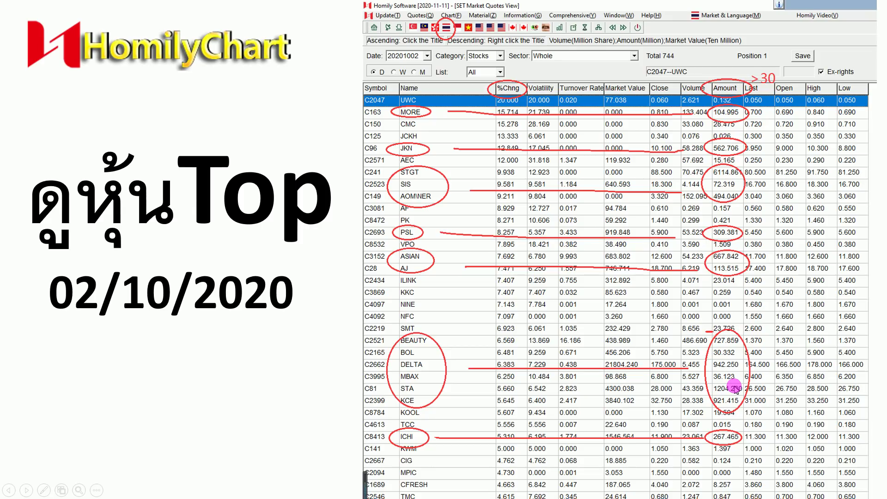
Step: Advance through the warning slide to the "Index first, stock next" slide, then end the slide show and switch to Homily Software
{"action": "left_click", "coordinate": [503, 208]}
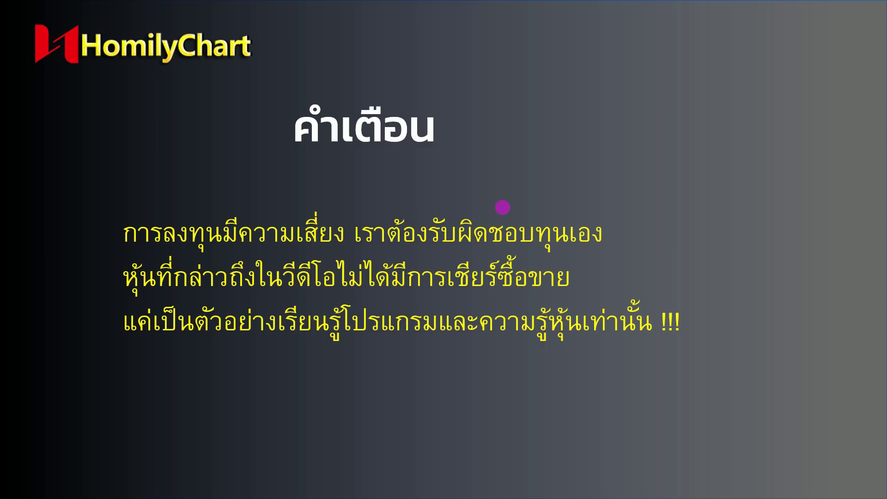
{"action": "left_click", "coordinate": [502, 207]}
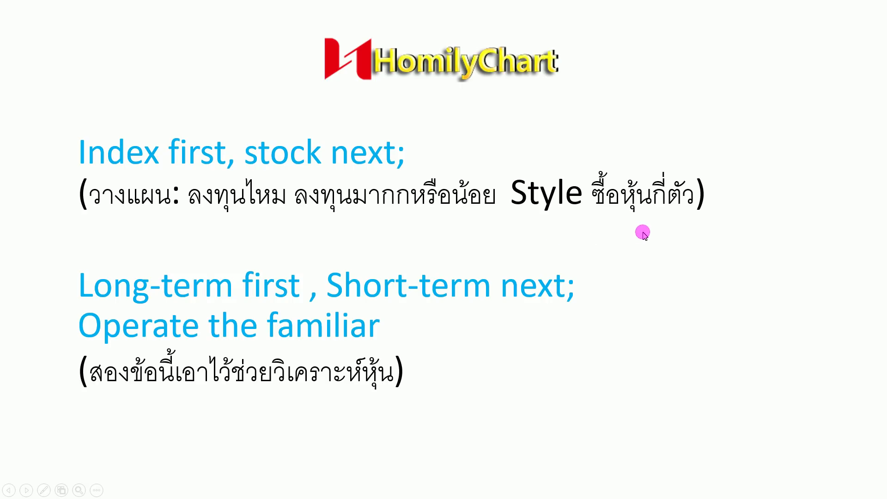
{"action": "key", "text": "Escape"}
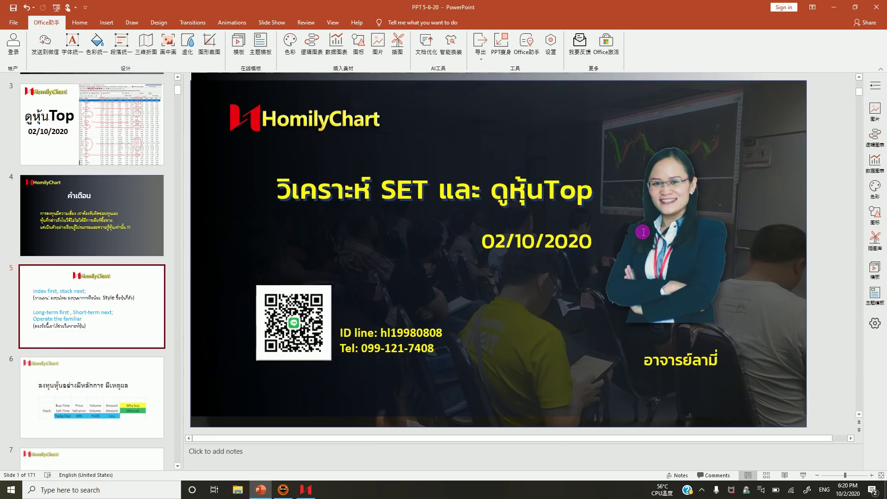
{"action": "left_click", "coordinate": [834, 6]}
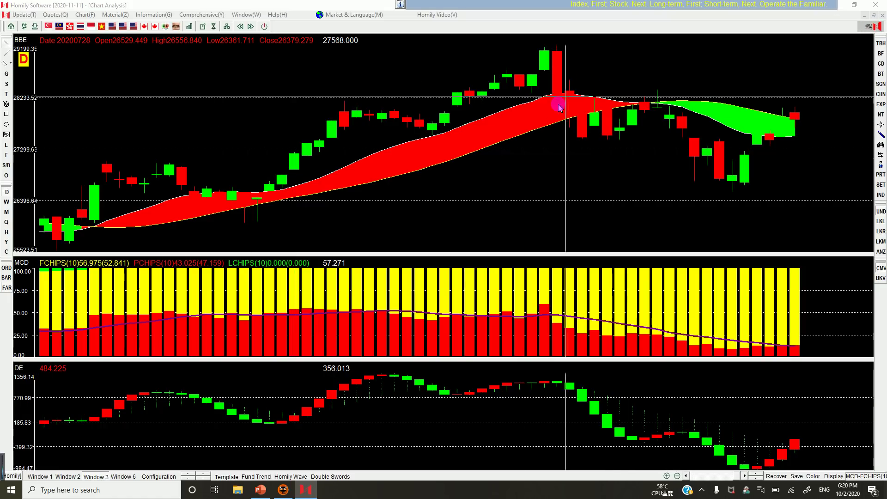
Step: Maximize the Chart Analysis window and load the SET (Stock Exch of Thai Index) chart by searching for STO
{"action": "left_click", "coordinate": [882, 16]}
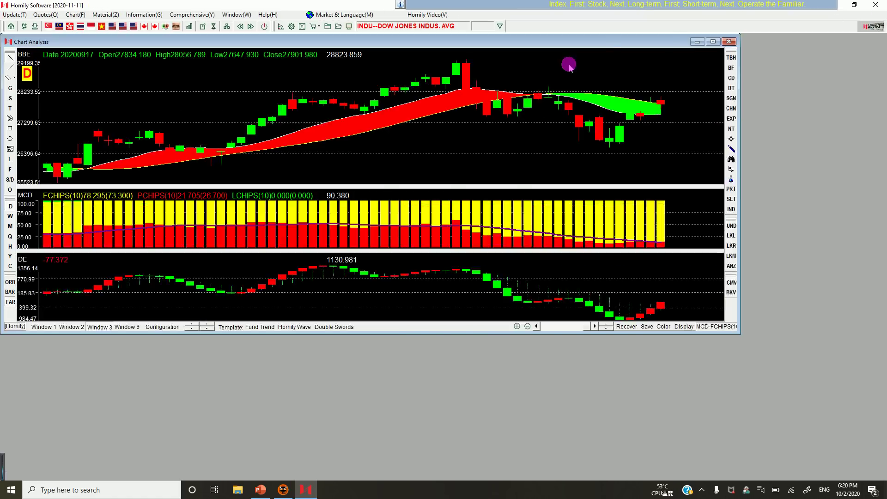
{"action": "left_click", "coordinate": [189, 28]}
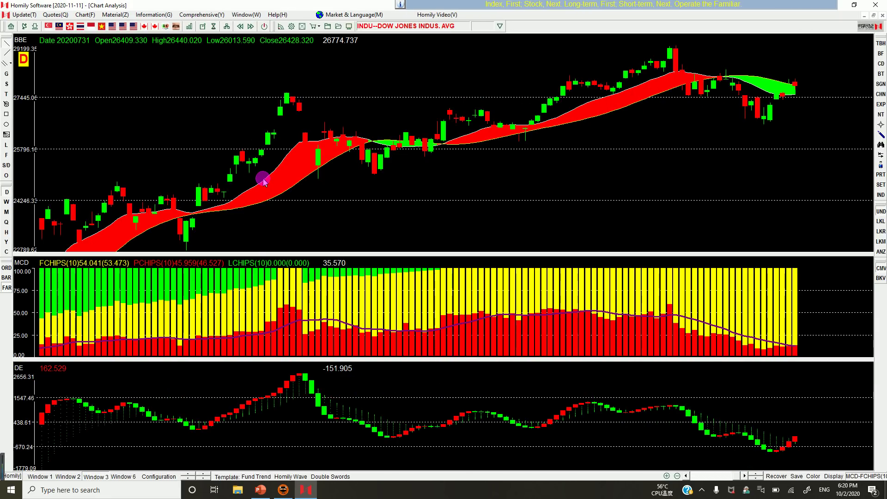
{"action": "type", "text": "STO"}
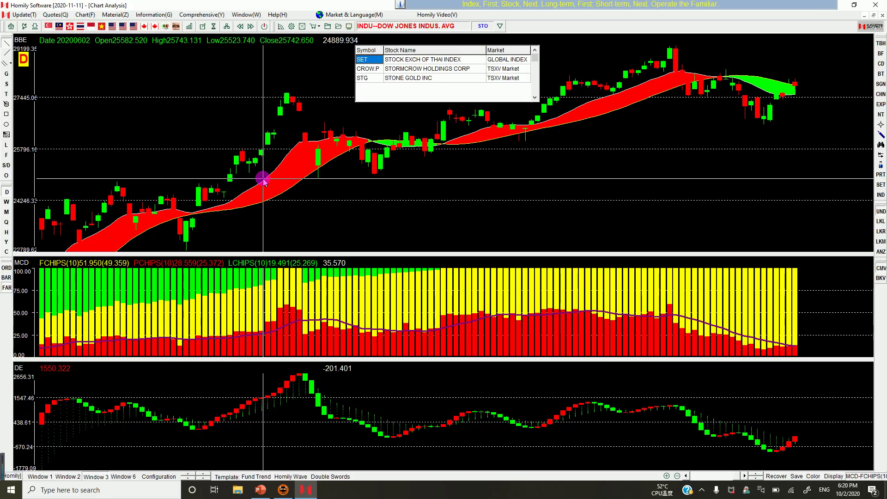
{"action": "key", "text": "Return"}
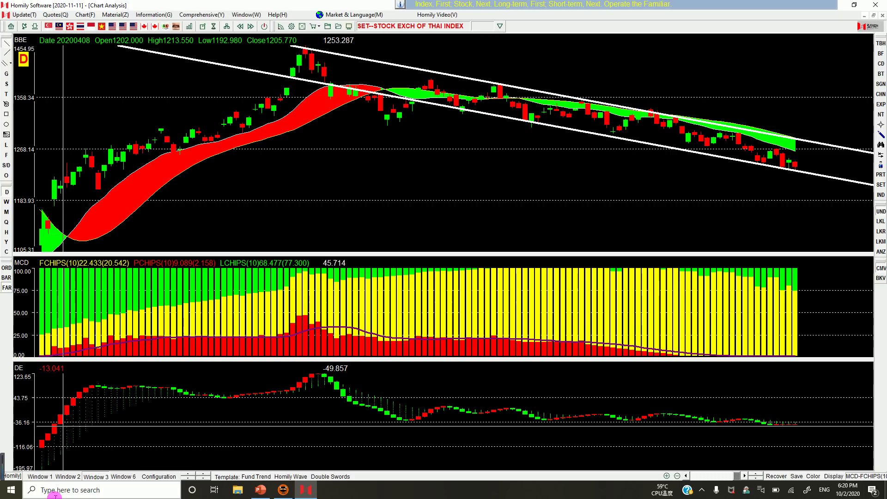
Step: Show the SET index in the single-pane Window 1 layout and delete the two white channel lines
{"action": "left_click", "coordinate": [40, 477]}
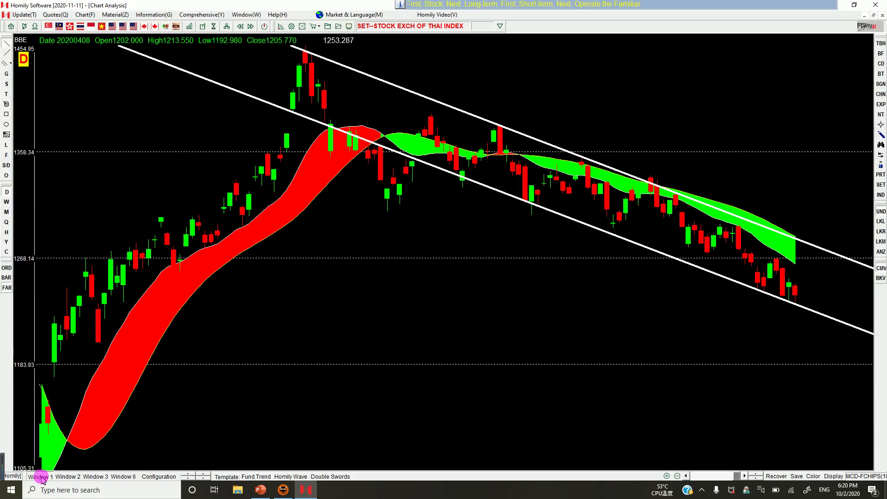
{"action": "key", "text": "Down"}
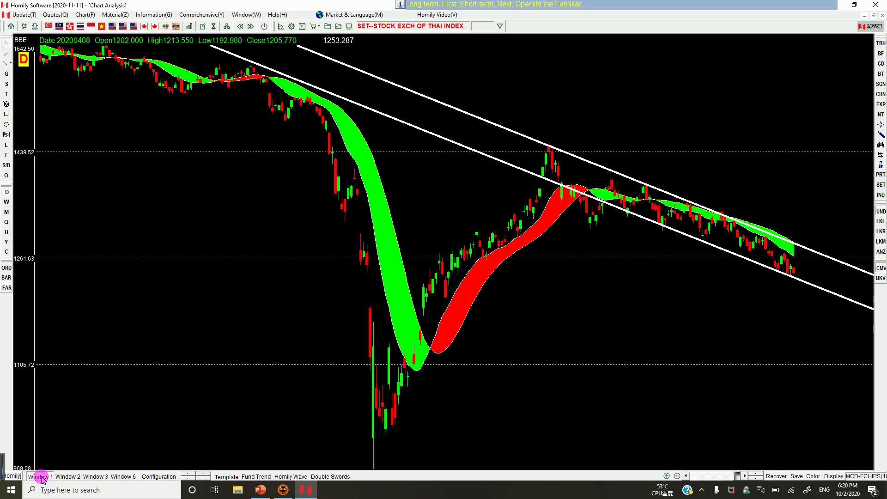
{"action": "left_click", "coordinate": [580, 304]}
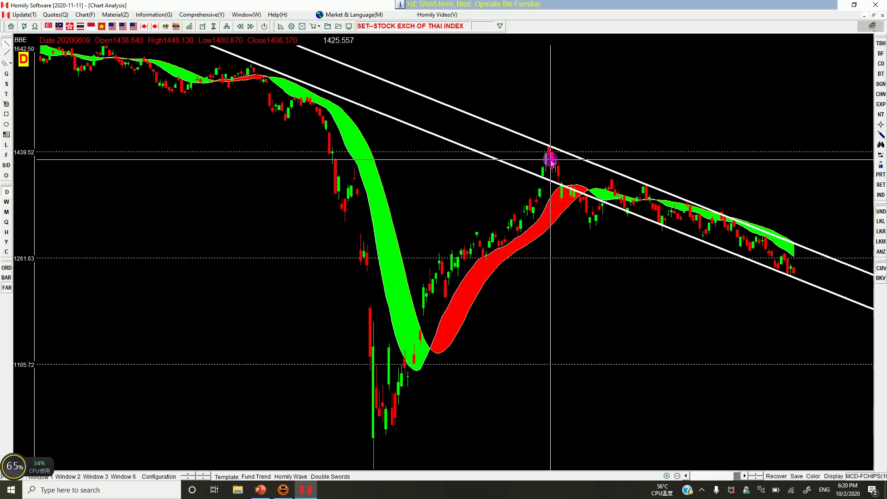
{"action": "key", "text": "Up"}
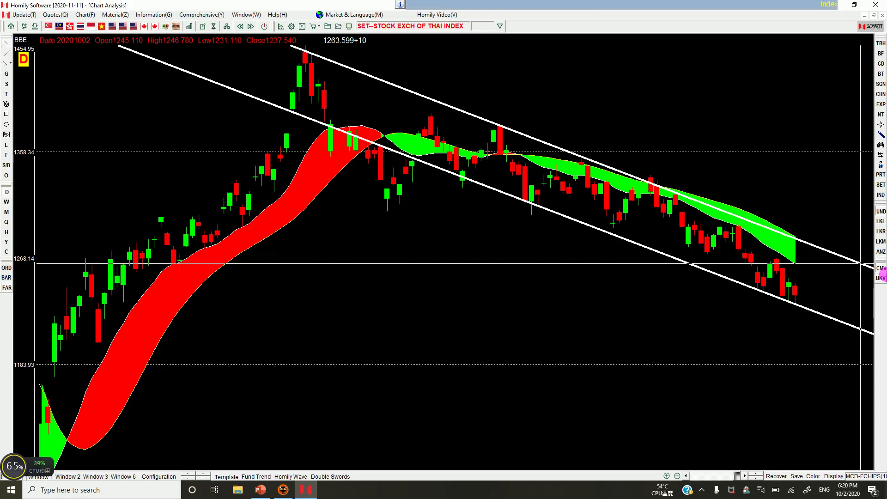
{"action": "key", "text": "Up"}
{"action": "key", "text": "Down"}
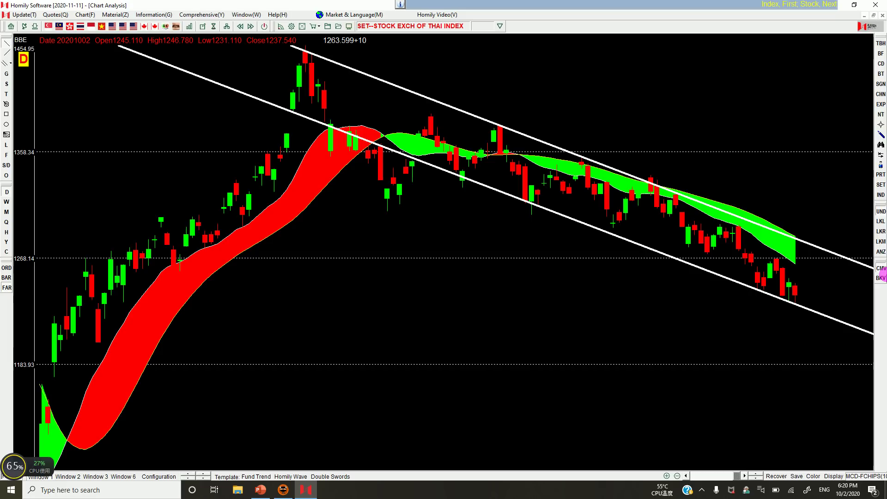
{"action": "key", "text": "Delete"}
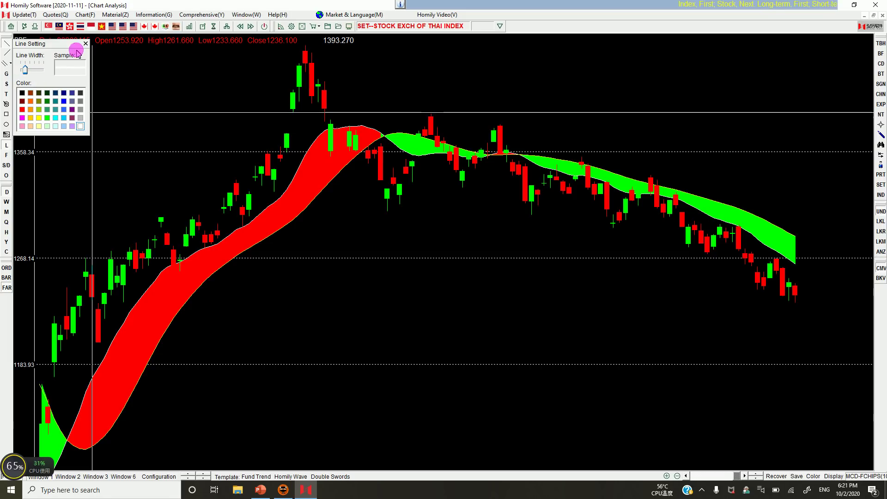
Step: Close the line settings and draw a white downtrend arrow above the green band, with "1" and a cross below it
{"action": "left_click", "coordinate": [84, 44]}
{"action": "left_click_drag", "start_coordinate": [807, 202], "coordinate": [827, 207]}
{"action": "left_click_drag", "start_coordinate": [827, 207], "coordinate": [790, 222]}
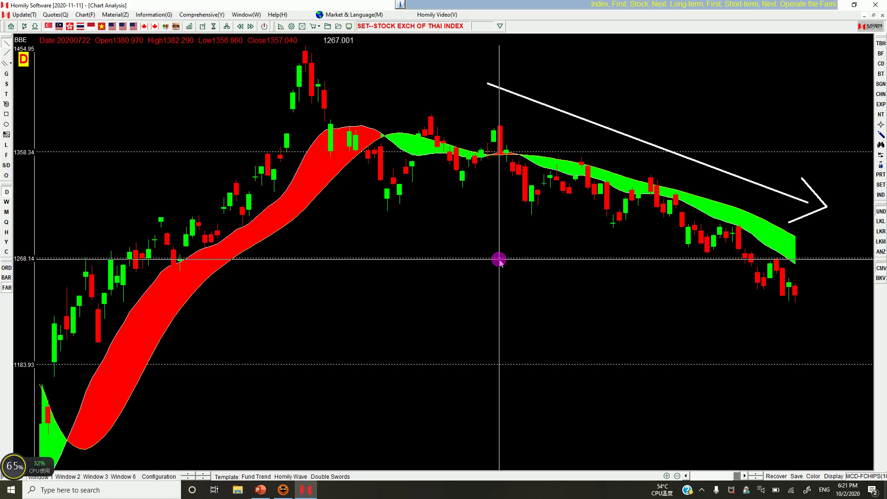
{"action": "mouse_move", "coordinate": [488, 237]}
{"action": "left_mouse_down"}
{"action": "mouse_move", "coordinate": [500, 266]}
{"action": "mouse_move", "coordinate": [562, 240]}
{"action": "mouse_move", "coordinate": [567, 270]}
{"action": "left_mouse_up"}
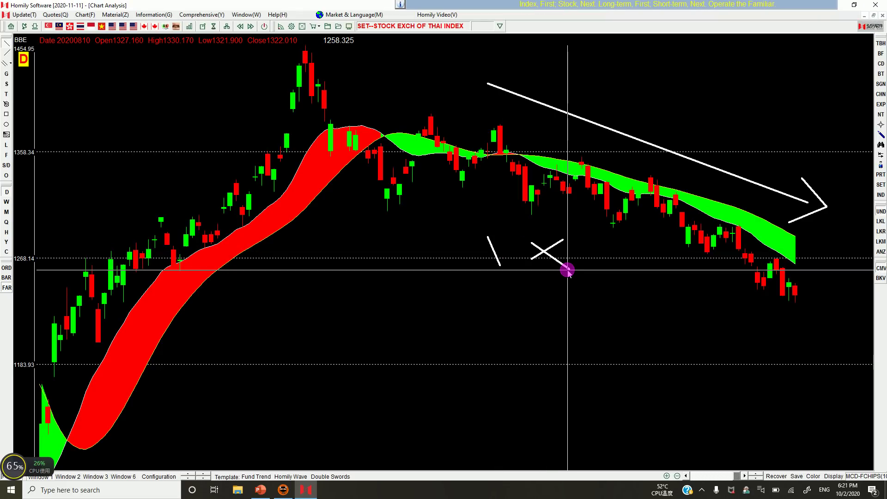
Step: Sketch white arrows and handwritten strokes around the most recent SET candles
{"action": "mouse_move", "coordinate": [771, 296]}
{"action": "left_mouse_down"}
{"action": "mouse_move", "coordinate": [776, 277]}
{"action": "mouse_move", "coordinate": [726, 276]}
{"action": "left_mouse_up"}
{"action": "left_click_drag", "start_coordinate": [727, 276], "coordinate": [782, 302]}
{"action": "mouse_move", "coordinate": [782, 302]}
{"action": "left_mouse_down"}
{"action": "mouse_move", "coordinate": [758, 324]}
{"action": "mouse_move", "coordinate": [771, 297]}
{"action": "left_mouse_up"}
{"action": "mouse_move", "coordinate": [783, 291]}
{"action": "left_mouse_down"}
{"action": "mouse_move", "coordinate": [788, 315]}
{"action": "mouse_move", "coordinate": [808, 290]}
{"action": "left_mouse_up"}
{"action": "left_click_drag", "start_coordinate": [814, 291], "coordinate": [802, 321]}
{"action": "left_click_drag", "start_coordinate": [814, 263], "coordinate": [826, 291]}
{"action": "left_click_drag", "start_coordinate": [858, 254], "coordinate": [815, 379]}
{"action": "left_click_drag", "start_coordinate": [839, 328], "coordinate": [864, 328]}
{"action": "left_click_drag", "start_coordinate": [864, 328], "coordinate": [844, 352]}
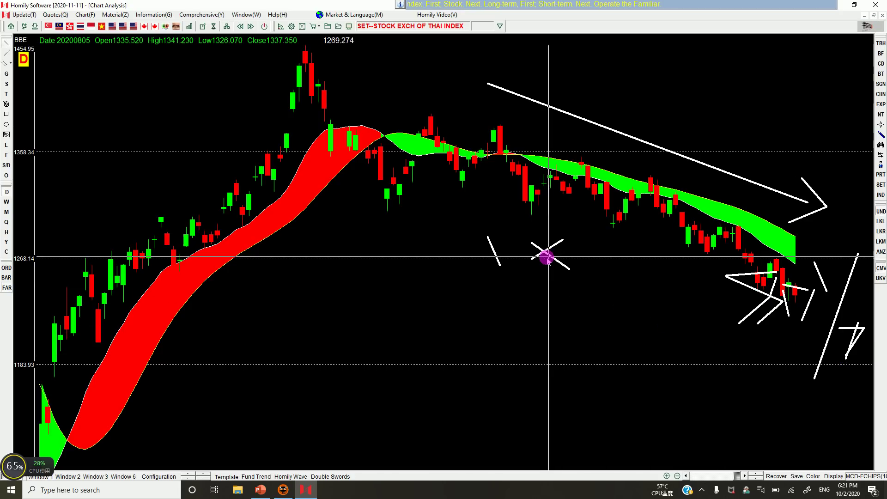
Step: Underline the first note and handwrite a second numbered note in white lines on the empty area beneath the candles
{"action": "left_click_drag", "start_coordinate": [455, 276], "coordinate": [607, 276]}
{"action": "mouse_move", "coordinate": [456, 337]}
{"action": "left_mouse_down"}
{"action": "mouse_move", "coordinate": [488, 334]}
{"action": "mouse_move", "coordinate": [450, 382]}
{"action": "left_mouse_up"}
{"action": "left_click_drag", "start_coordinate": [443, 381], "coordinate": [500, 387]}
{"action": "left_click_drag", "start_coordinate": [569, 330], "coordinate": [588, 332]}
{"action": "mouse_move", "coordinate": [587, 333]}
{"action": "left_mouse_down"}
{"action": "mouse_move", "coordinate": [557, 374]}
{"action": "mouse_move", "coordinate": [594, 370]}
{"action": "left_mouse_up"}
{"action": "left_click_drag", "start_coordinate": [594, 369], "coordinate": [575, 393]}
{"action": "left_click_drag", "start_coordinate": [607, 359], "coordinate": [638, 359]}
{"action": "left_click_drag", "start_coordinate": [582, 330], "coordinate": [600, 329]}
{"action": "mouse_move", "coordinate": [670, 339]}
{"action": "left_mouse_down"}
{"action": "mouse_move", "coordinate": [682, 375]}
{"action": "mouse_move", "coordinate": [693, 340]}
{"action": "mouse_move", "coordinate": [714, 342]}
{"action": "left_mouse_up"}
{"action": "mouse_move", "coordinate": [714, 345]}
{"action": "left_mouse_down"}
{"action": "mouse_move", "coordinate": [707, 360]}
{"action": "mouse_move", "coordinate": [726, 345]}
{"action": "mouse_move", "coordinate": [701, 401]}
{"action": "mouse_move", "coordinate": [734, 381]}
{"action": "left_mouse_up"}
{"action": "left_click_drag", "start_coordinate": [733, 382], "coordinate": [726, 397]}
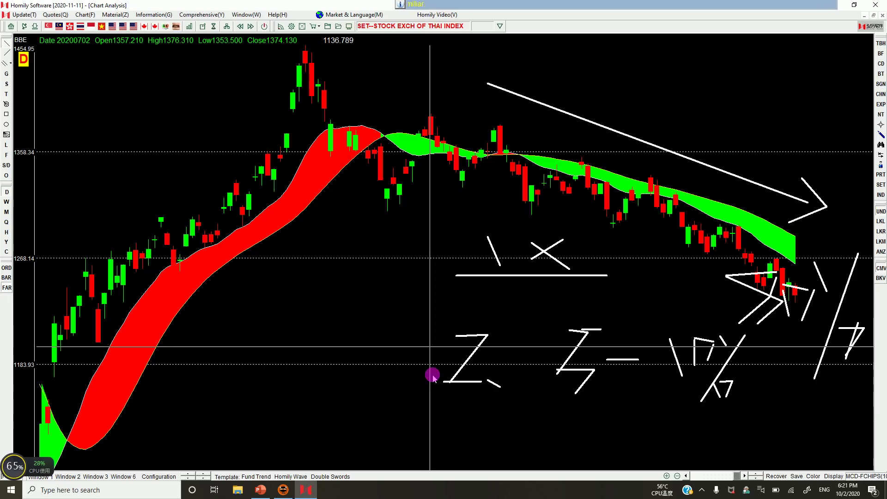
Step: Clear all hand-drawn marks and draw a single downtrend line above the green band
{"action": "left_click_drag", "start_coordinate": [505, 409], "coordinate": [872, 400]}
{"action": "key", "text": "Escape"}
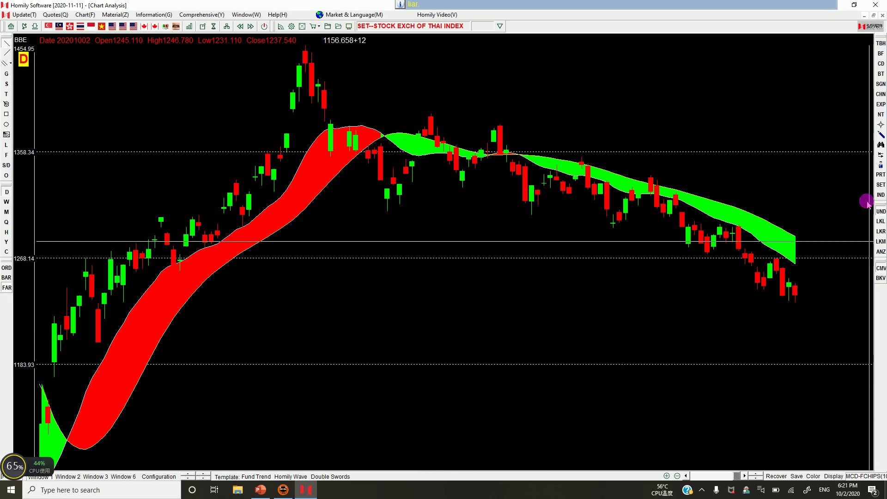
{"action": "left_click_drag", "start_coordinate": [545, 108], "coordinate": [845, 226]}
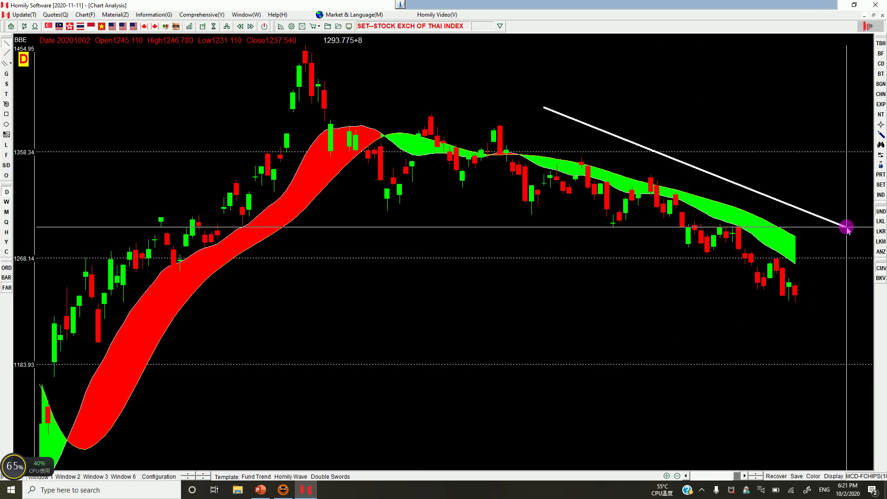
Step: Switch to PowerPoint, highlight "Index first," on the principles slide, and return to the SET chart
{"action": "left_click", "coordinate": [260, 490]}
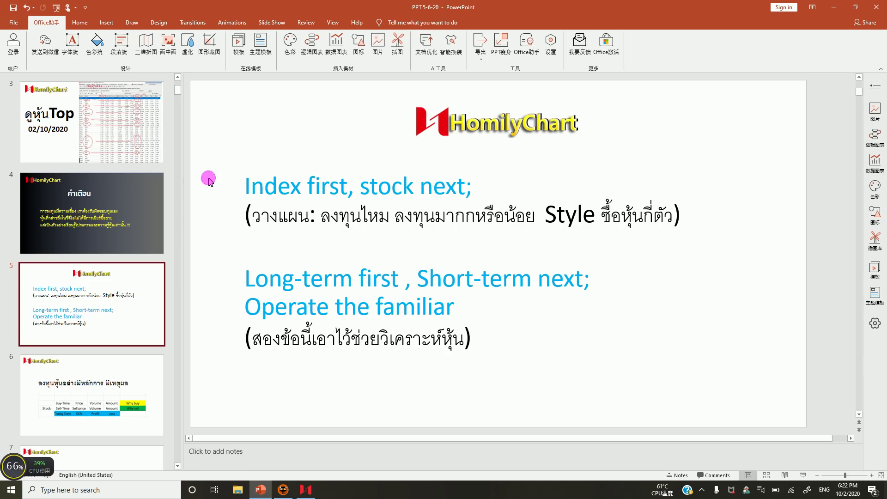
{"action": "left_click_drag", "start_coordinate": [243, 184], "coordinate": [358, 187]}
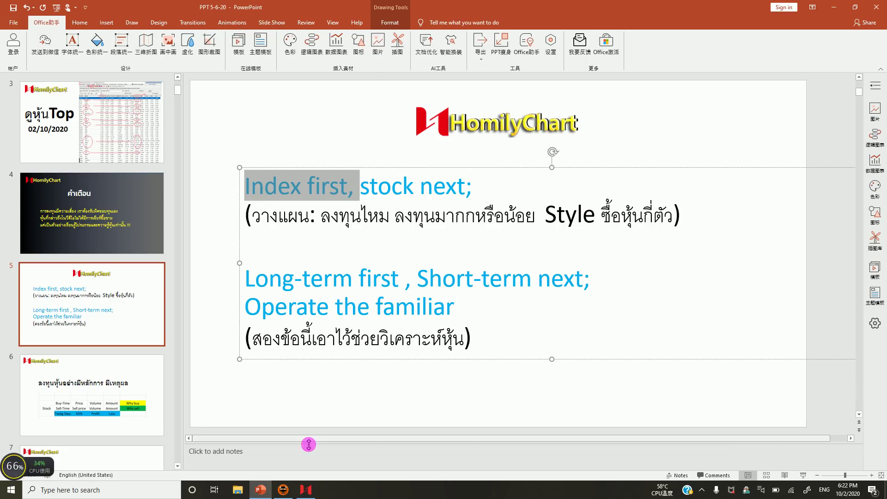
{"action": "left_click", "coordinate": [305, 489]}
Step: Mark the red band's rise and the recent green-band decline with trend lines, adding a short line below the latest candles
{"action": "mouse_move", "coordinate": [487, 108]}
{"action": "left_mouse_down"}
{"action": "mouse_move", "coordinate": [549, 138]}
{"action": "mouse_move", "coordinate": [765, 190]}
{"action": "left_mouse_up"}
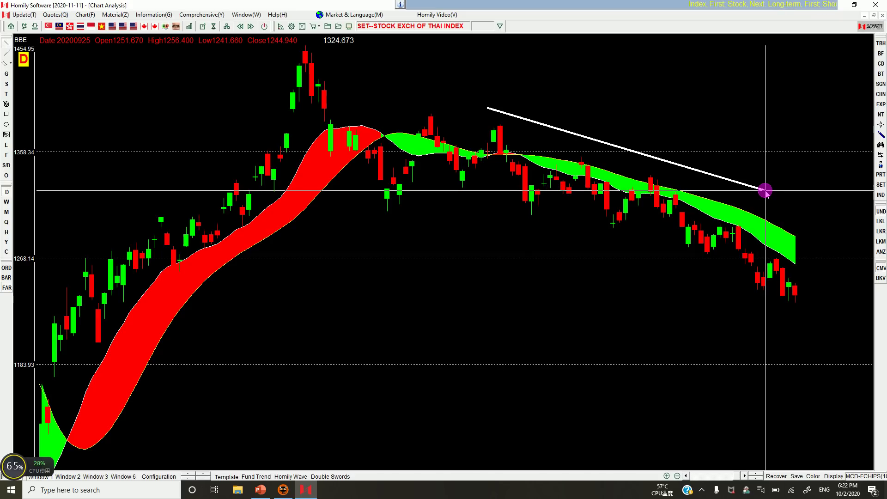
{"action": "key", "text": "Down"}
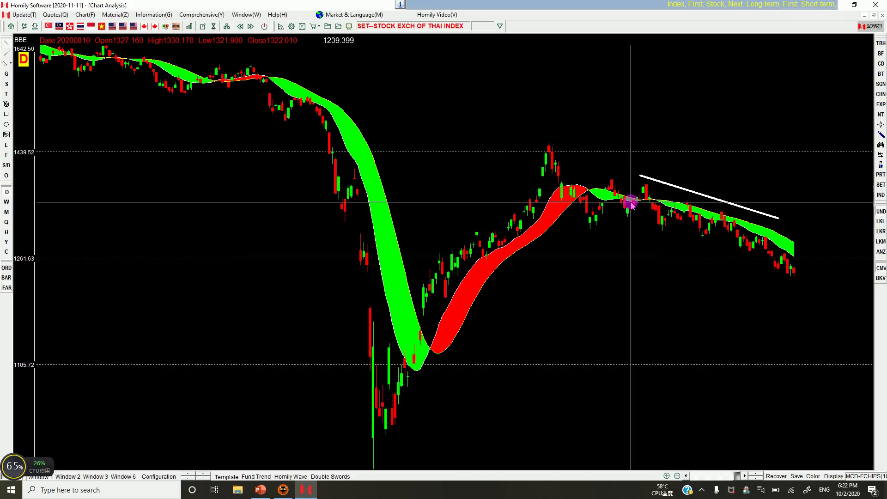
{"action": "left_click", "coordinate": [440, 355]}
{"action": "left_click_drag", "start_coordinate": [440, 356], "coordinate": [595, 188]}
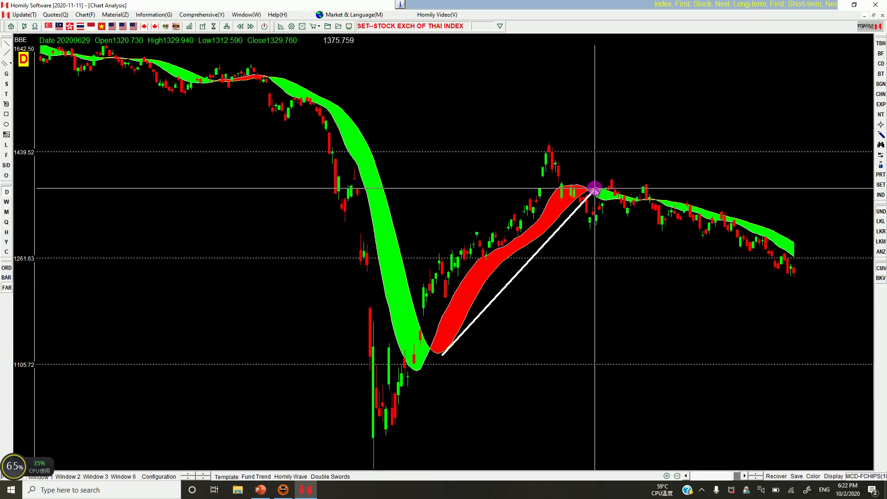
{"action": "left_click_drag", "start_coordinate": [659, 177], "coordinate": [815, 255]}
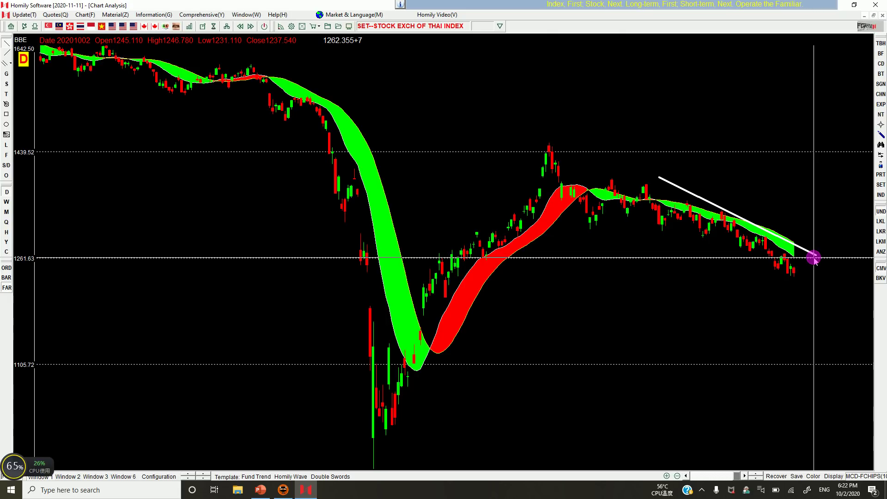
{"action": "left_click_drag", "start_coordinate": [796, 287], "coordinate": [847, 296]}
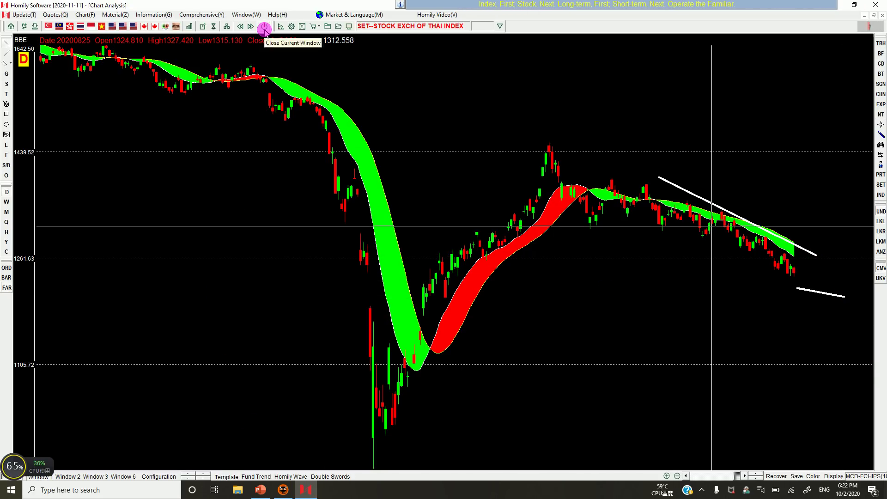
Step: Open the October course schedule and highlight the times, type and topic of the 3-OCT. sessions
{"action": "left_click", "coordinate": [204, 26]}
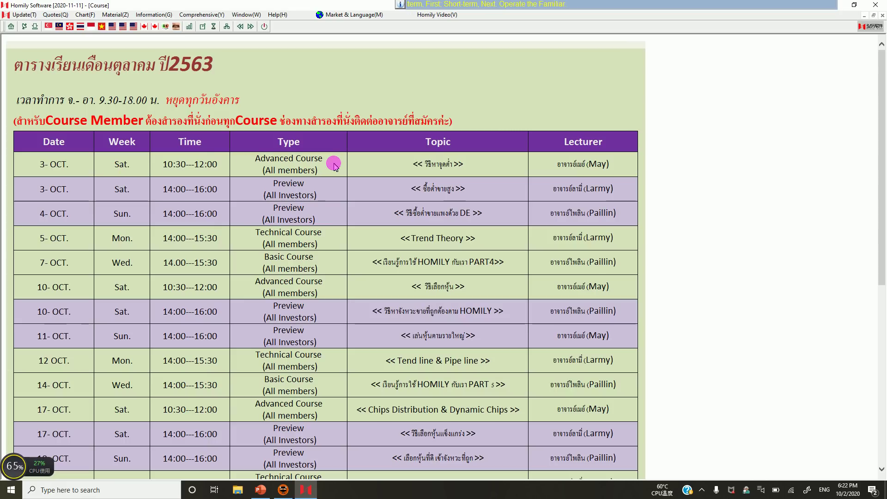
{"action": "left_click_drag", "start_coordinate": [159, 166], "coordinate": [229, 166]}
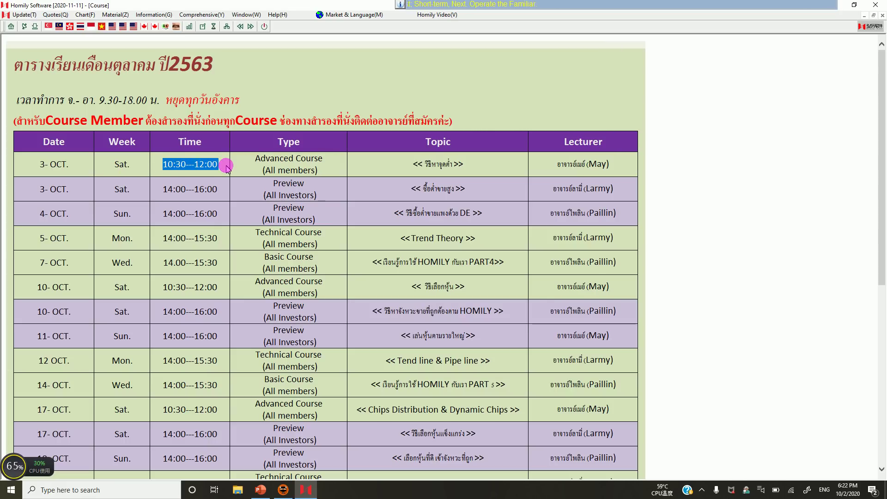
{"action": "left_click", "coordinate": [250, 164]}
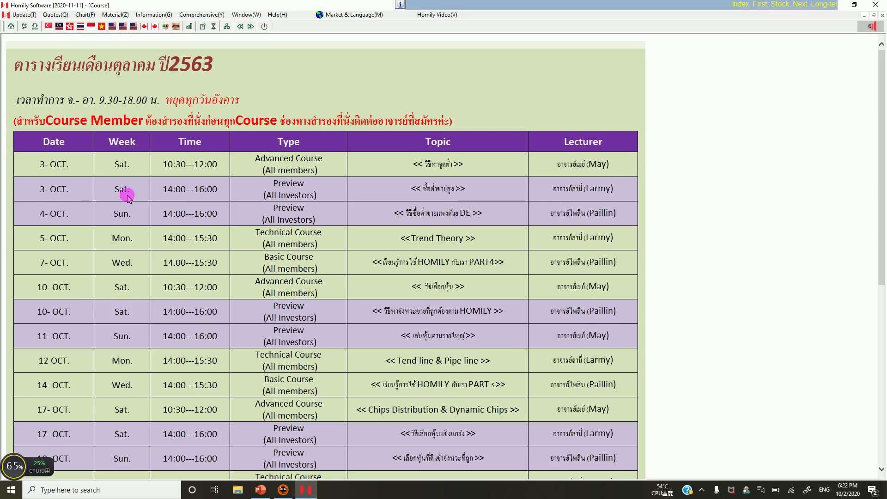
{"action": "left_click_drag", "start_coordinate": [154, 190], "coordinate": [322, 199]}
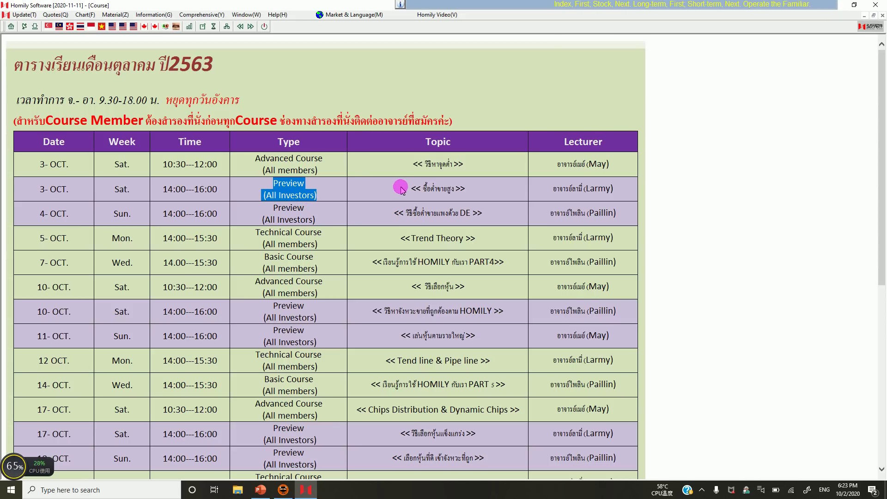
{"action": "left_click_drag", "start_coordinate": [395, 188], "coordinate": [474, 195]}
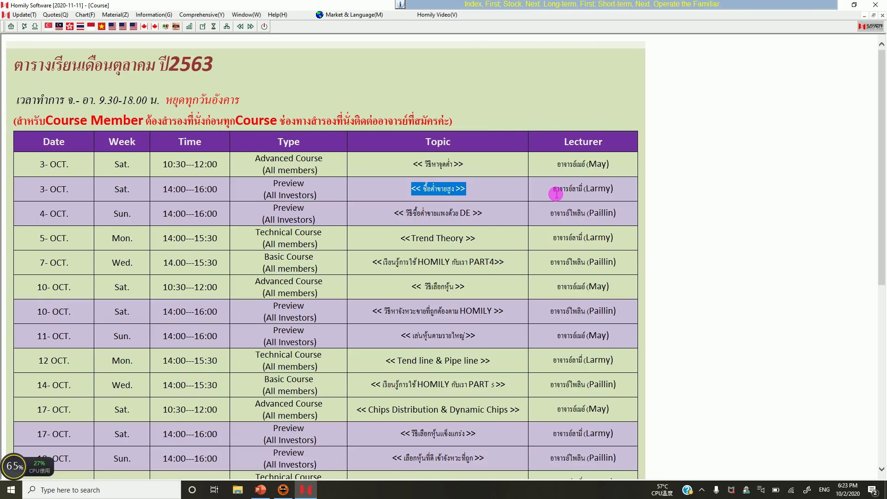
Step: Highlight the 4-OCT. session's time and topic, then both weekend Preview sessions for all investors
{"action": "left_click_drag", "start_coordinate": [163, 213], "coordinate": [203, 215]}
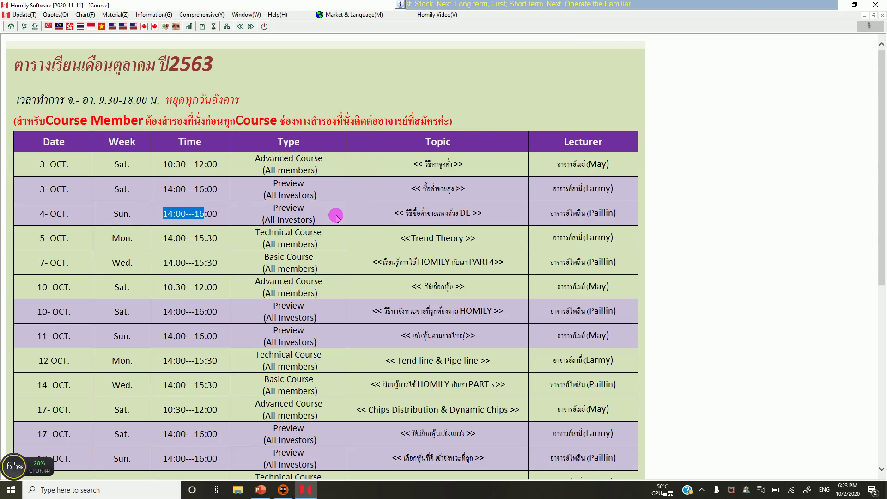
{"action": "left_click", "coordinate": [401, 212]}
{"action": "left_click_drag", "start_coordinate": [401, 211], "coordinate": [499, 220]}
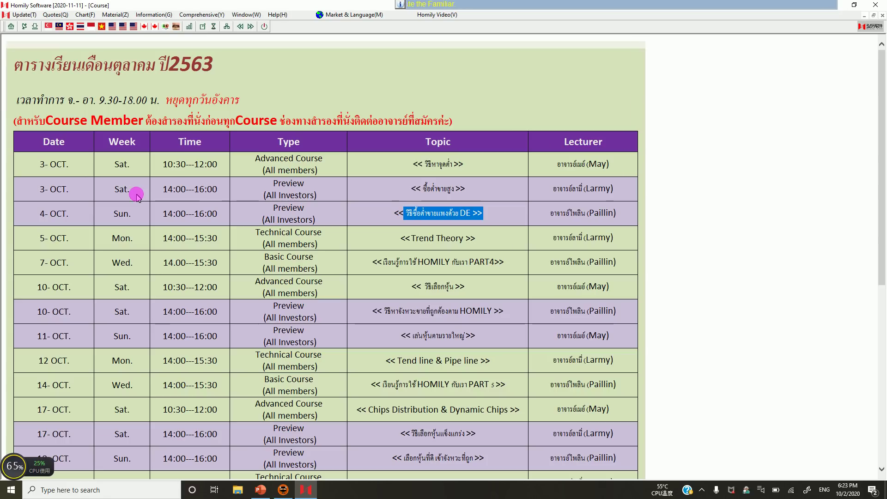
{"action": "left_click_drag", "start_coordinate": [109, 188], "coordinate": [327, 223]}
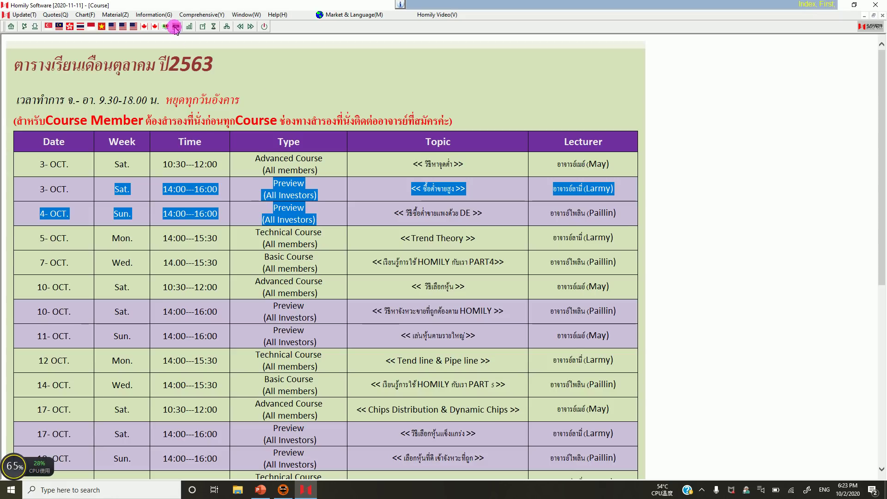
Step: Switch to PowerPoint and present slides 6 and 7 with the buy and sell trade-record tables full screen
{"action": "left_click", "coordinate": [156, 27]}
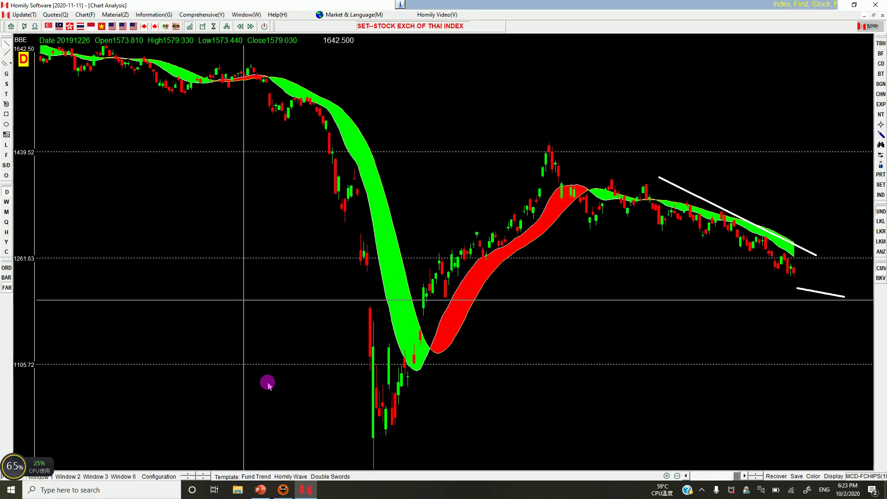
{"action": "left_click", "coordinate": [258, 489]}
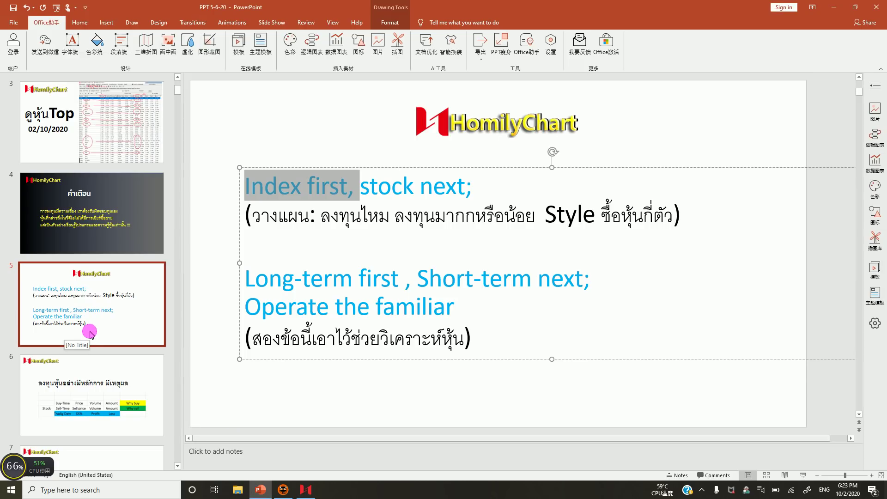
{"action": "left_click", "coordinate": [91, 388]}
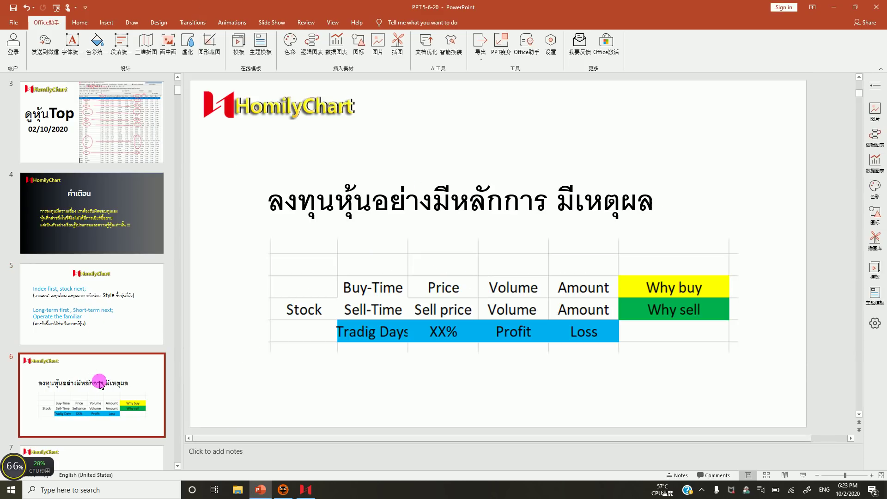
{"action": "left_click", "coordinate": [803, 475]}
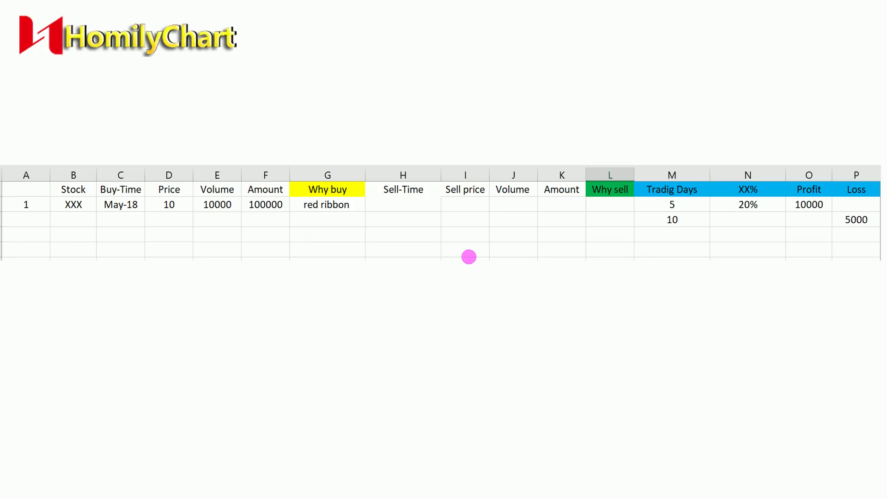
{"action": "key", "text": "Escape"}
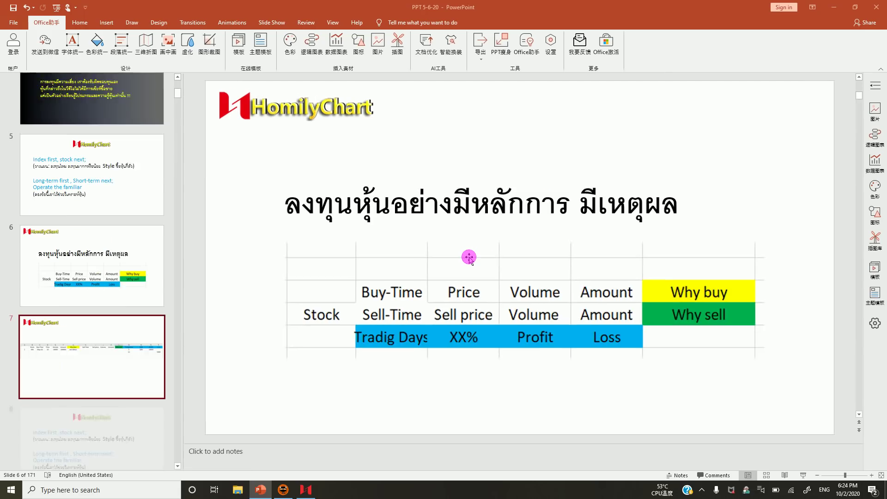
Step: Present slide 9 with the numbered steps for choosing stocks to buy full screen
{"action": "scroll", "coordinate": [20, 393], "scroll_direction": "down", "scroll_amount": 2}
{"action": "left_click", "coordinate": [20, 393]}
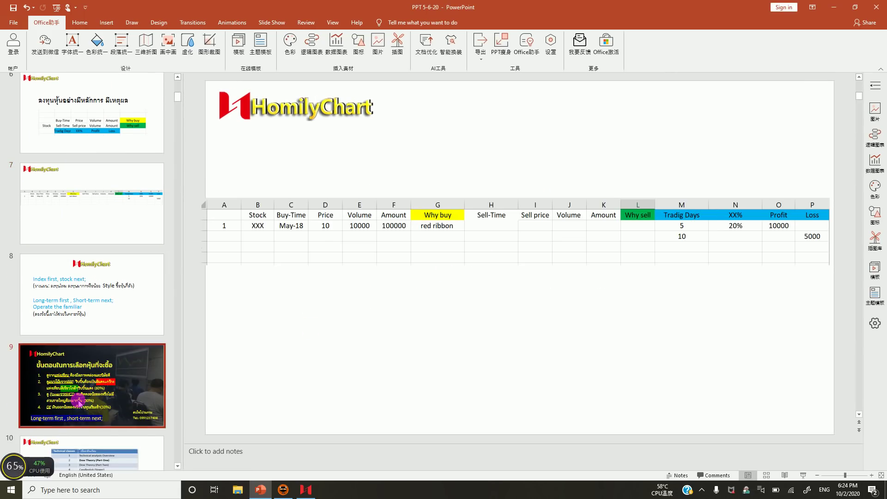
{"action": "left_click", "coordinate": [802, 475]}
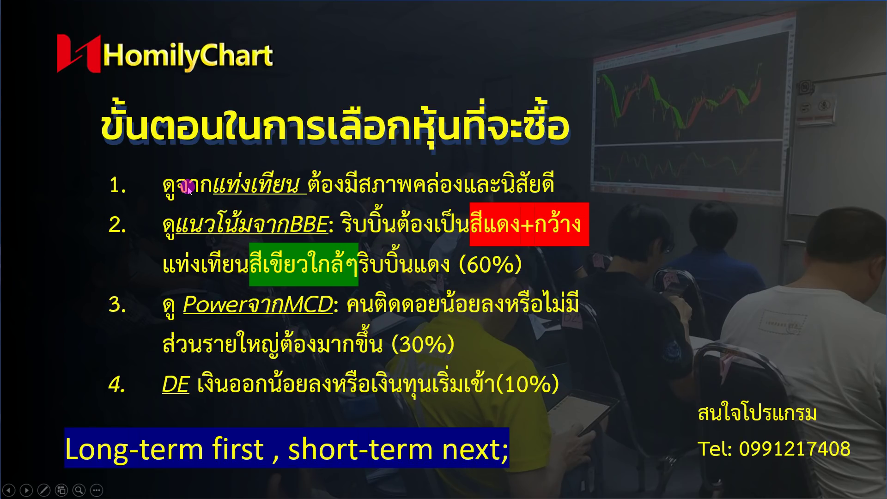
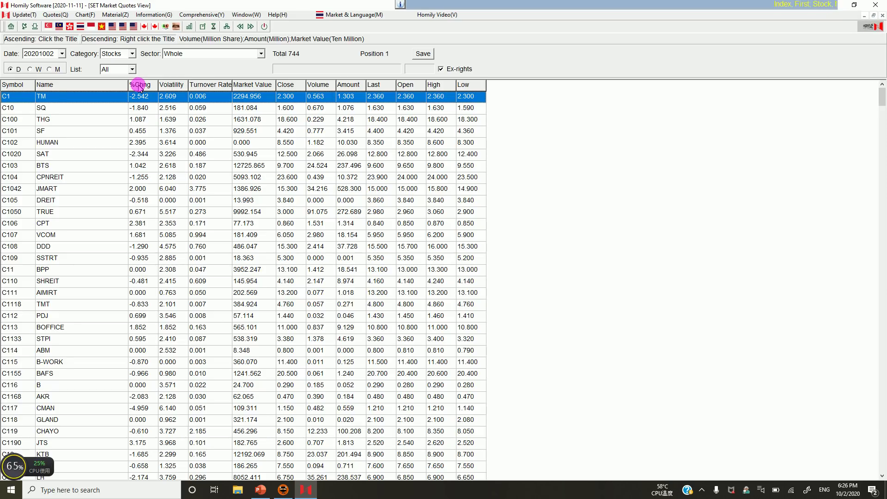
Step: Sort the SET stock quotes by %Chng in ascending order and highlight GEL and JCK among the biggest losers
{"action": "left_click", "coordinate": [139, 86]}
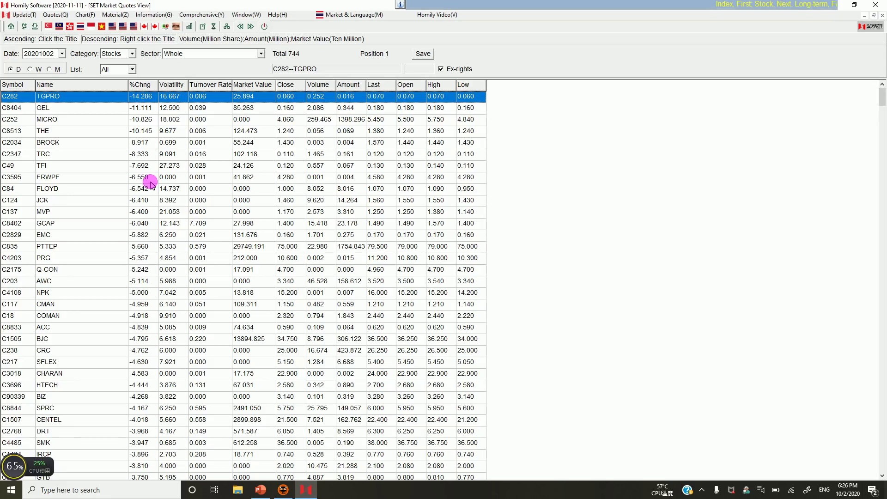
{"action": "right_click", "coordinate": [132, 86]}
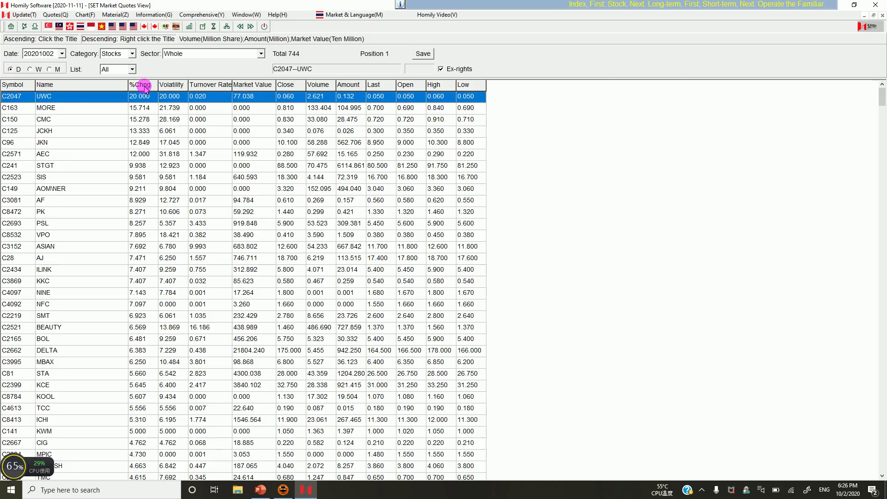
{"action": "left_click", "coordinate": [144, 87]}
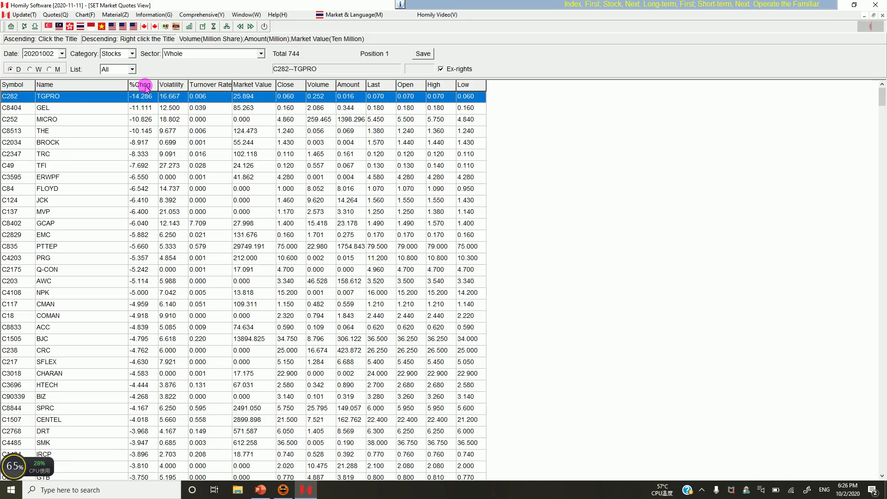
{"action": "left_click", "coordinate": [134, 111]}
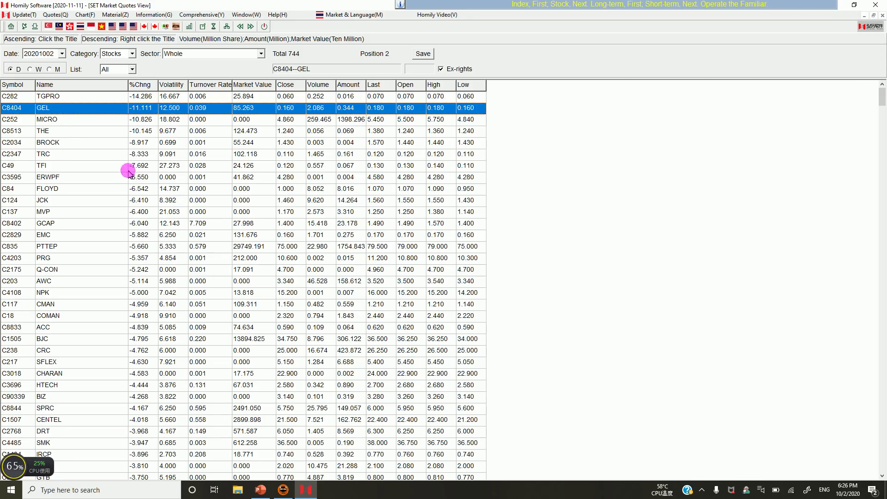
{"action": "left_click", "coordinate": [130, 193]}
{"action": "left_click", "coordinate": [140, 200]}
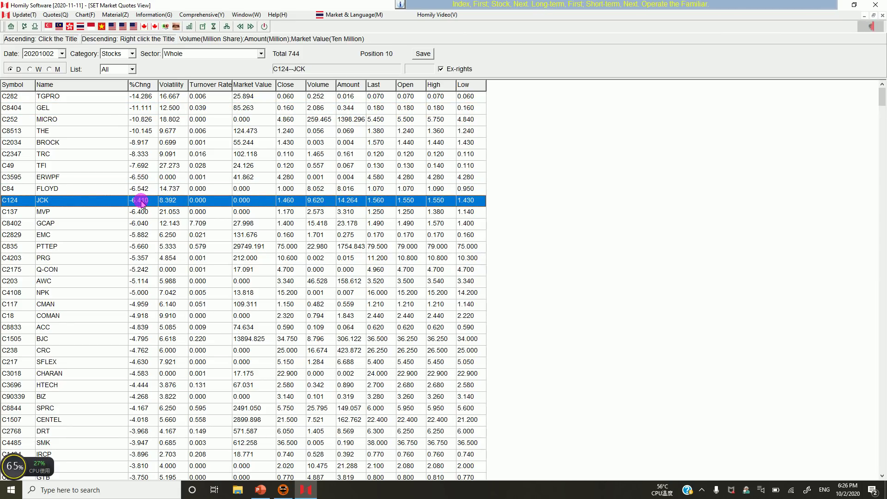
Step: Sort the stock quotes by %Chng in descending order and compare the traded Amount of JCKH, MORE, JKN and STGT
{"action": "right_click", "coordinate": [137, 85]}
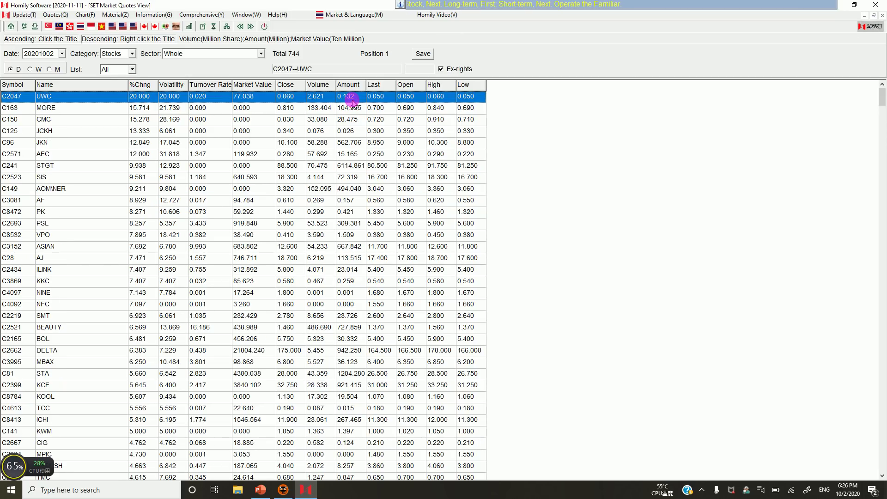
{"action": "left_click", "coordinate": [350, 131]}
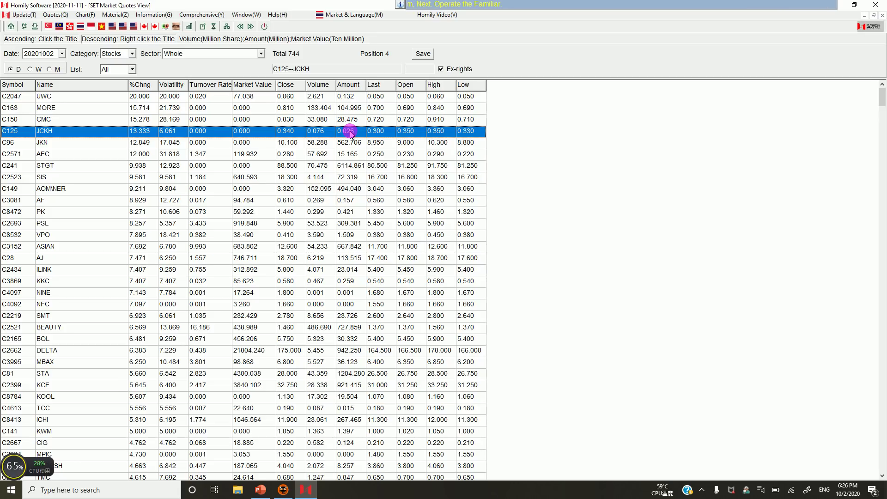
{"action": "left_click", "coordinate": [347, 107]}
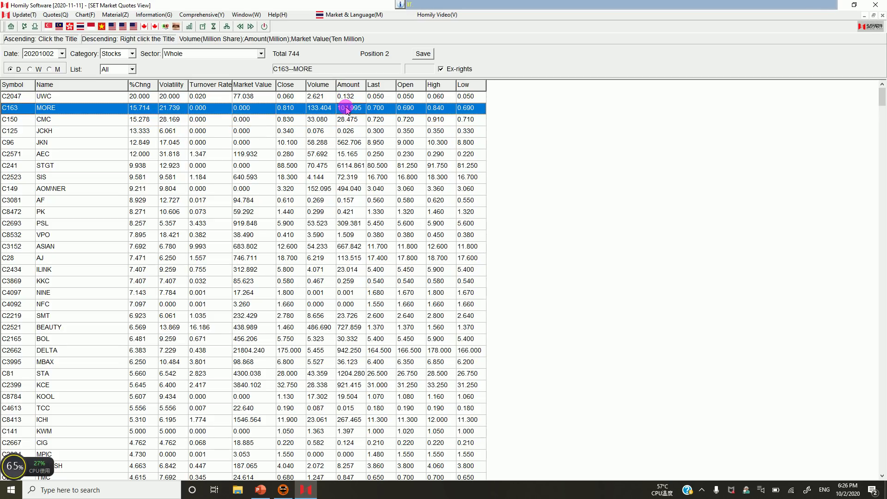
{"action": "left_click", "coordinate": [344, 143]}
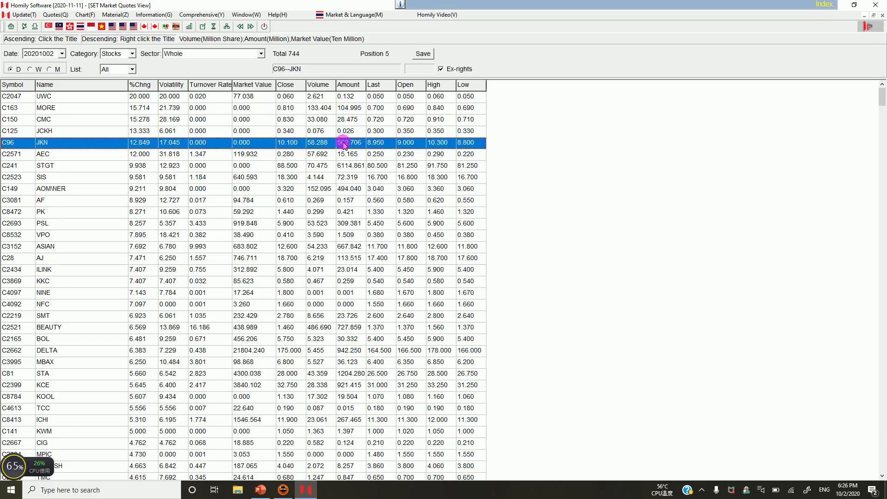
{"action": "left_click", "coordinate": [346, 166]}
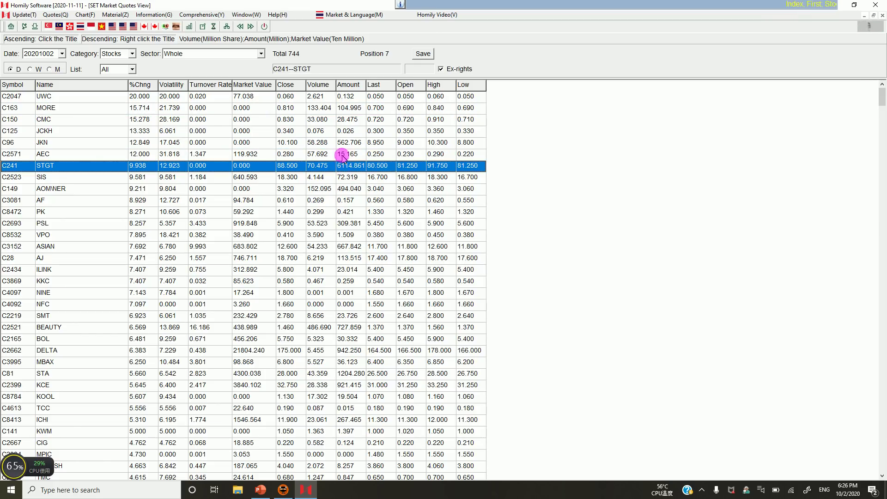
Step: Open the chart of MORE (C163), sketch short lines across its empty upper area and erase them
{"action": "double_click", "coordinate": [121, 106]}
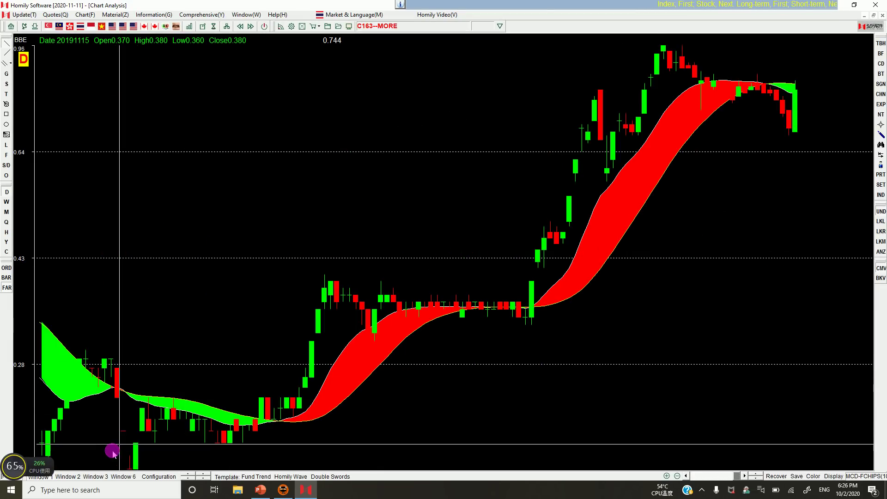
{"action": "mouse_move", "coordinate": [350, 60]}
{"action": "left_mouse_down"}
{"action": "mouse_move", "coordinate": [419, 52]}
{"action": "mouse_move", "coordinate": [450, 64]}
{"action": "left_mouse_up"}
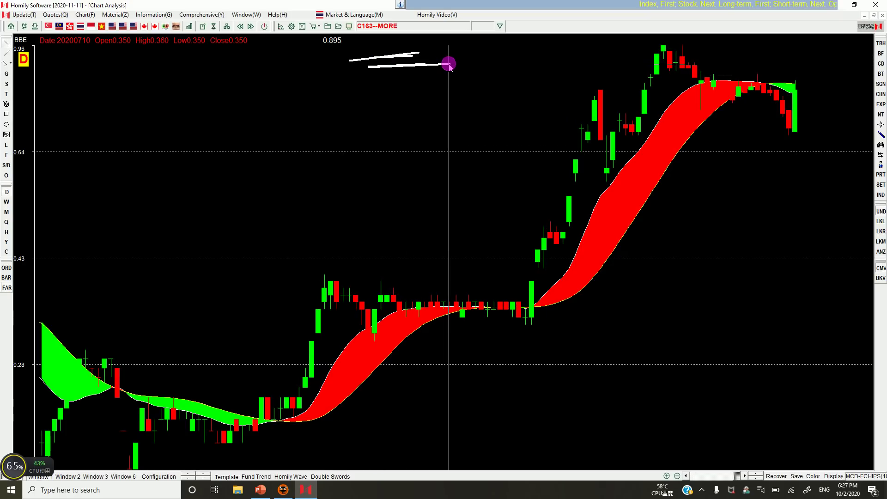
{"action": "left_click_drag", "start_coordinate": [54, 57], "coordinate": [92, 56]}
{"action": "left_click_drag", "start_coordinate": [92, 108], "coordinate": [35, 74]}
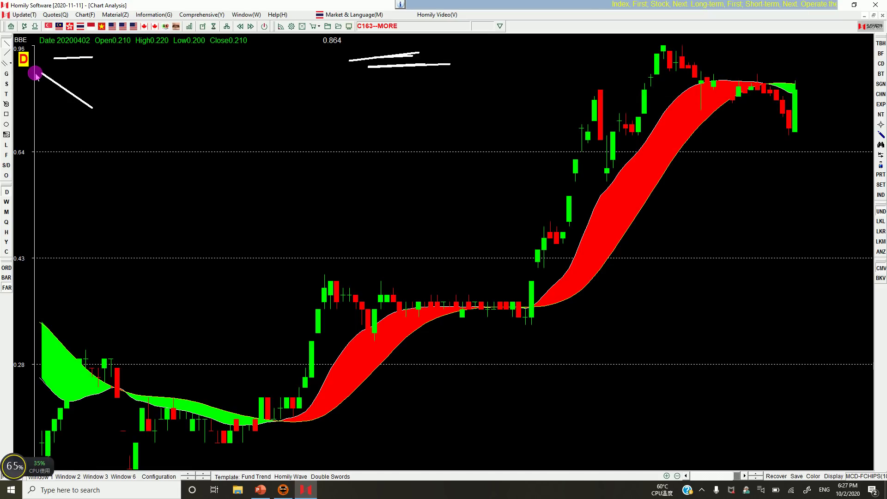
{"action": "left_click_drag", "start_coordinate": [36, 73], "coordinate": [99, 55]}
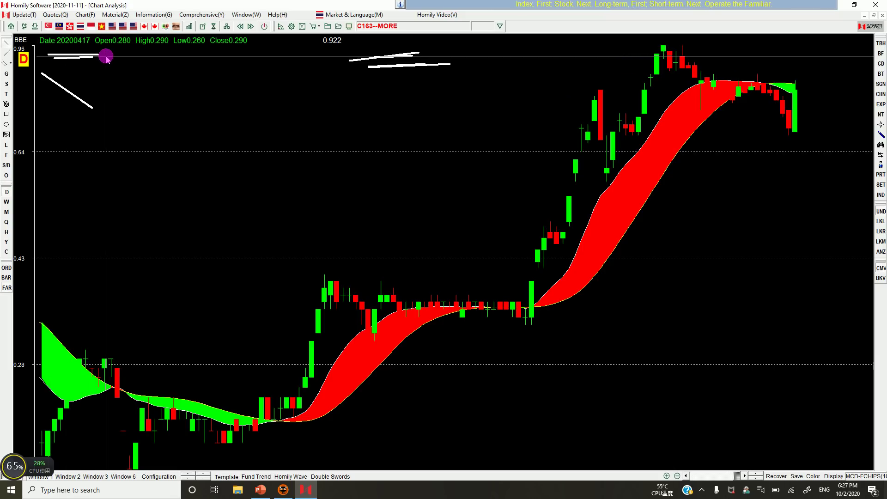
{"action": "left_click_drag", "start_coordinate": [105, 56], "coordinate": [258, 69]}
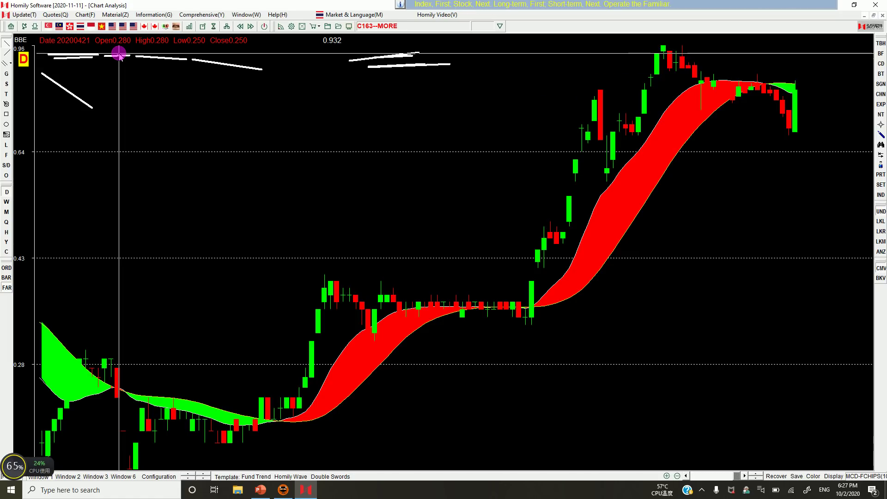
{"action": "key", "text": "Delete"}
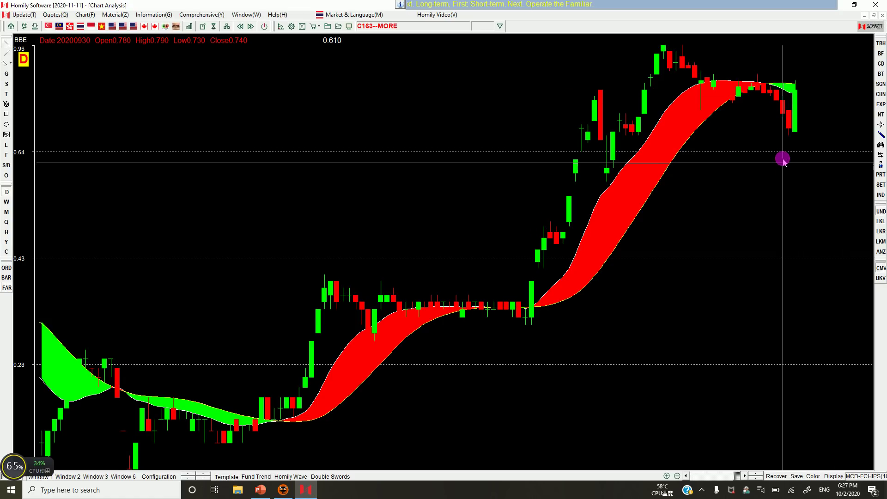
Step: Mark the red band's rise with a long upward line beneath it and clear that line
{"action": "key", "text": "Up"}
{"action": "key", "text": "Down"}
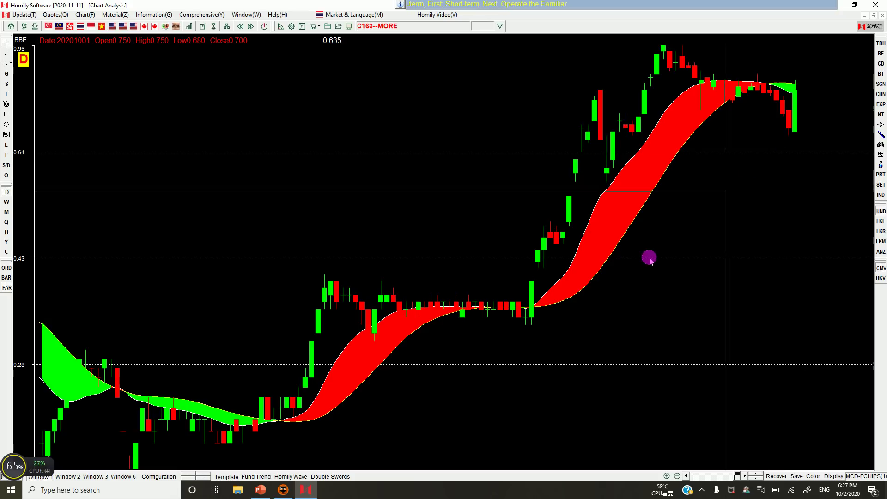
{"action": "left_click_drag", "start_coordinate": [681, 223], "coordinate": [726, 141]}
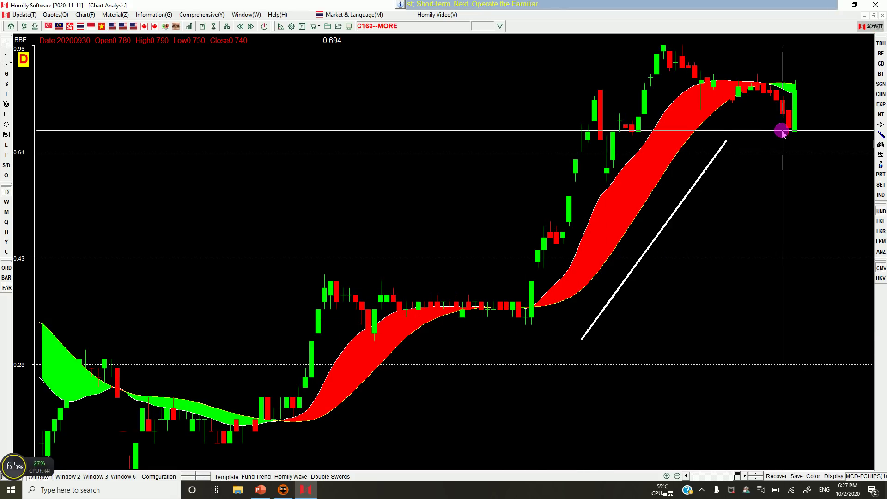
{"action": "scroll", "coordinate": [781, 131], "scroll_direction": "up", "scroll_amount": 2}
{"action": "key", "text": "Delete"}
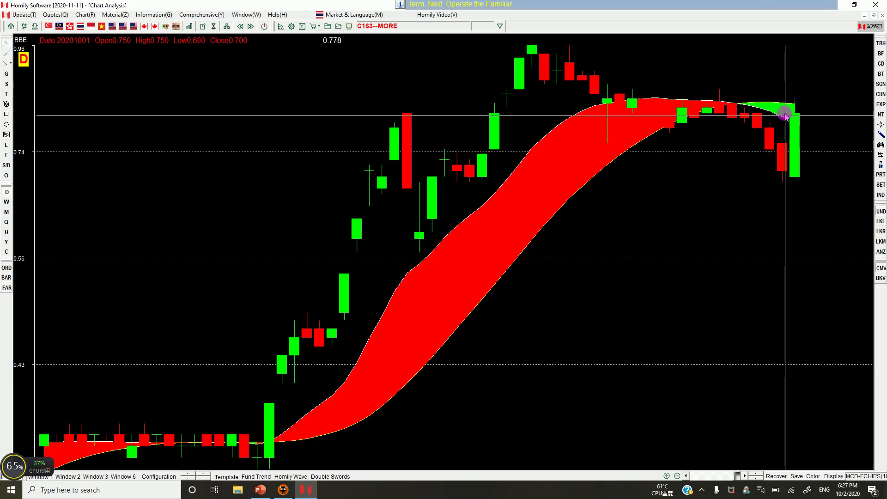
Step: Draw falling lines along both edges of the green band and a downward arrow above it, and clear them
{"action": "left_click_drag", "start_coordinate": [775, 101], "coordinate": [848, 110]}
{"action": "left_click_drag", "start_coordinate": [772, 112], "coordinate": [849, 131]}
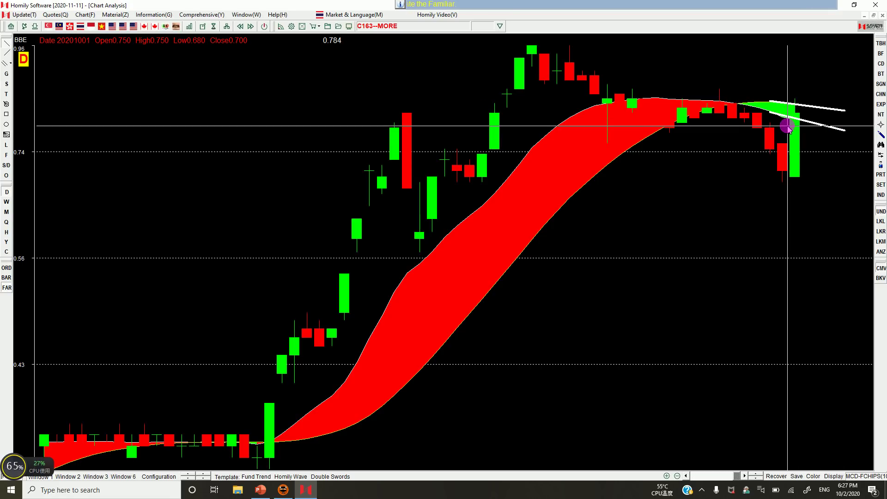
{"action": "left_click_drag", "start_coordinate": [782, 69], "coordinate": [832, 87]}
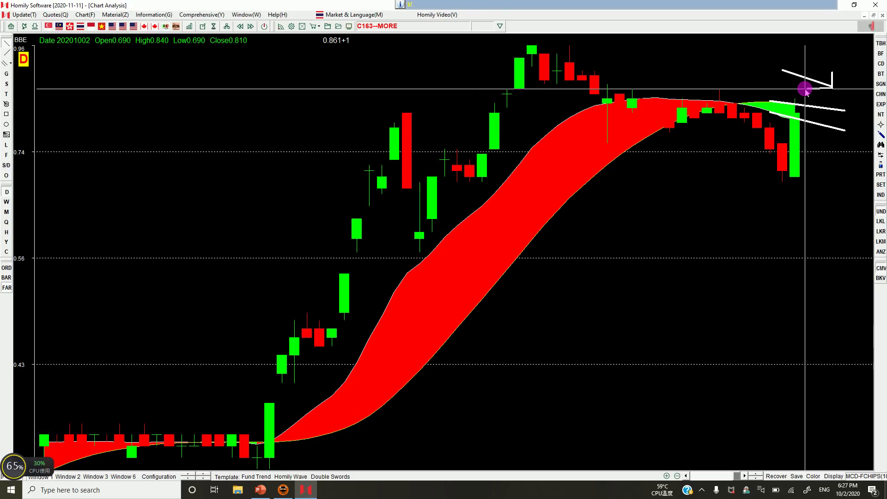
{"action": "key", "text": "Escape"}
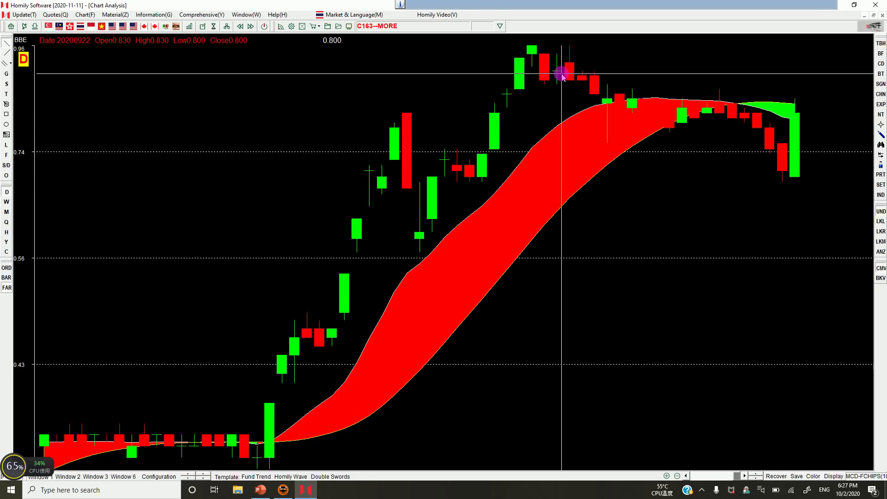
Step: Mark the candles' two recent declines and latest low with lines, and show the two-window layout with the MCD indicator
{"action": "mouse_move", "coordinate": [557, 63]}
{"action": "left_mouse_down"}
{"action": "mouse_move", "coordinate": [707, 114]}
{"action": "mouse_move", "coordinate": [795, 186]}
{"action": "left_mouse_up"}
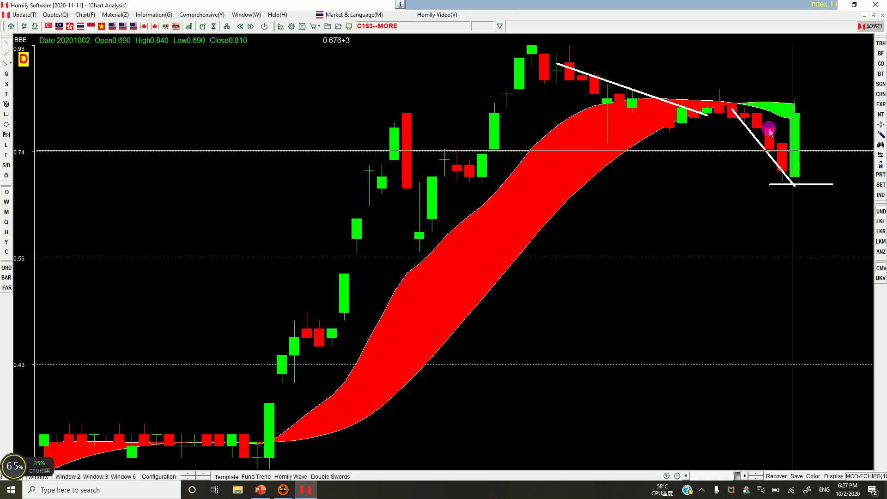
{"action": "left_click_drag", "start_coordinate": [792, 119], "coordinate": [813, 121]}
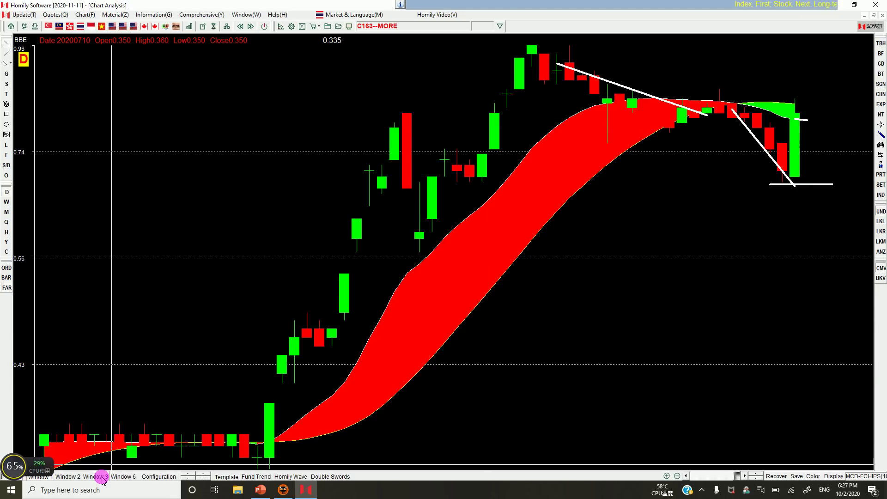
{"action": "left_click", "coordinate": [66, 476]}
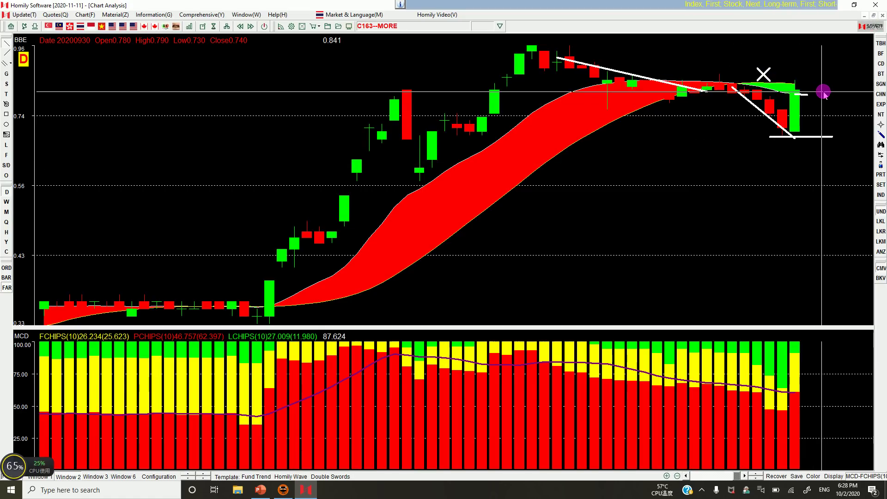
Step: Replace the chart markings with a falling line from the green band's end and short strokes beside it
{"action": "key", "text": "Delete"}
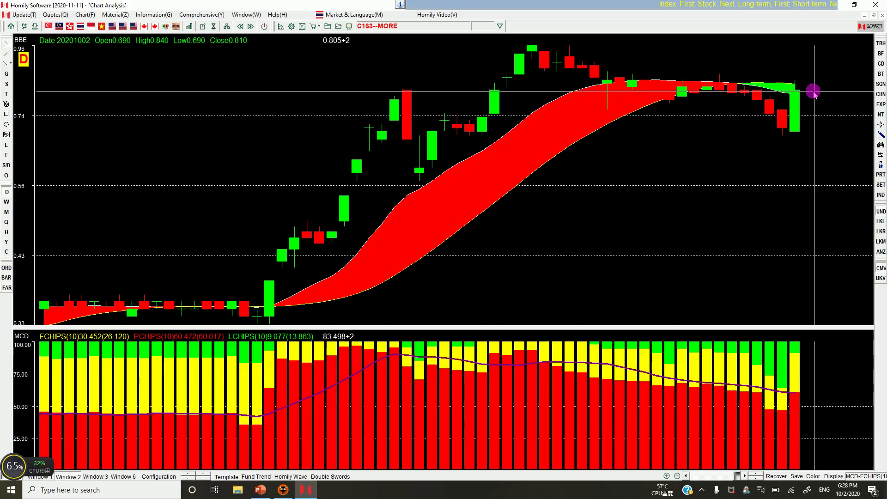
{"action": "mouse_move", "coordinate": [795, 81]}
{"action": "left_mouse_down"}
{"action": "mouse_move", "coordinate": [857, 97]}
{"action": "mouse_move", "coordinate": [832, 69]}
{"action": "mouse_move", "coordinate": [857, 58]}
{"action": "left_mouse_up"}
{"action": "left_click_drag", "start_coordinate": [845, 62], "coordinate": [836, 88]}
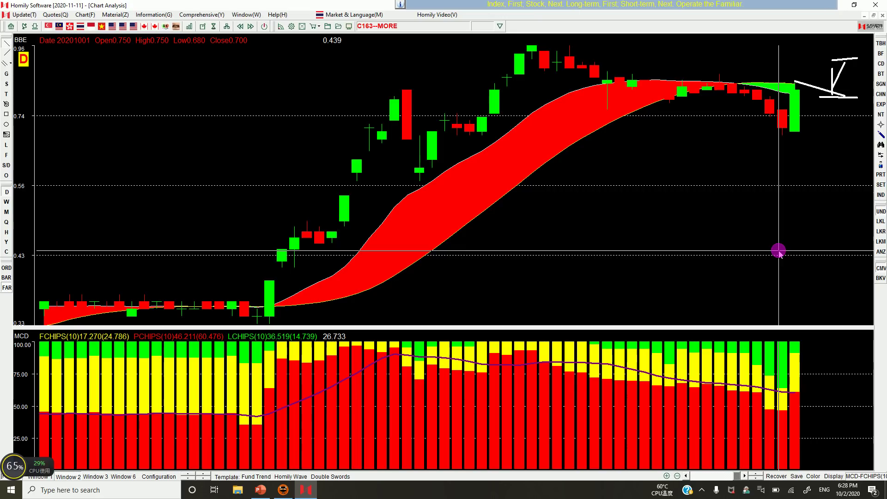
Step: Replace the markings on the MORE chart with two short rising lines above the August candles, and open the SET Market chart of JKN
{"action": "key", "text": "Escape"}
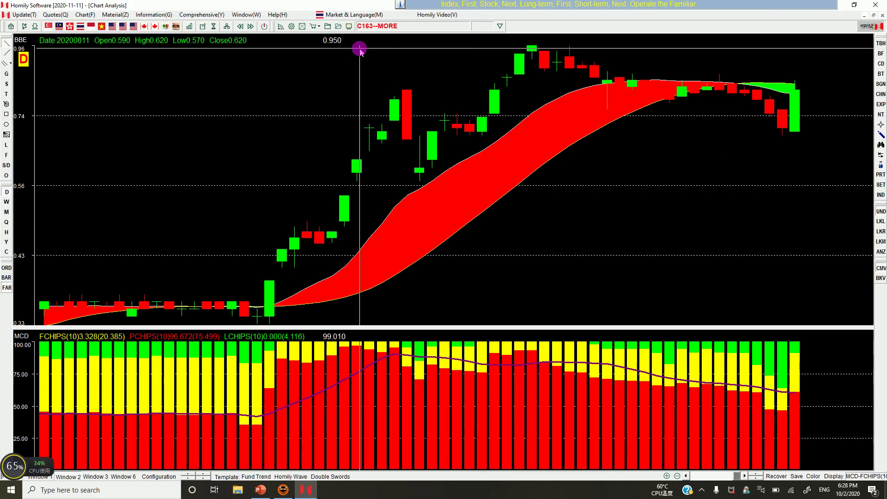
{"action": "mouse_move", "coordinate": [357, 58]}
{"action": "left_mouse_down"}
{"action": "mouse_move", "coordinate": [431, 46]}
{"action": "mouse_move", "coordinate": [433, 54]}
{"action": "left_mouse_up"}
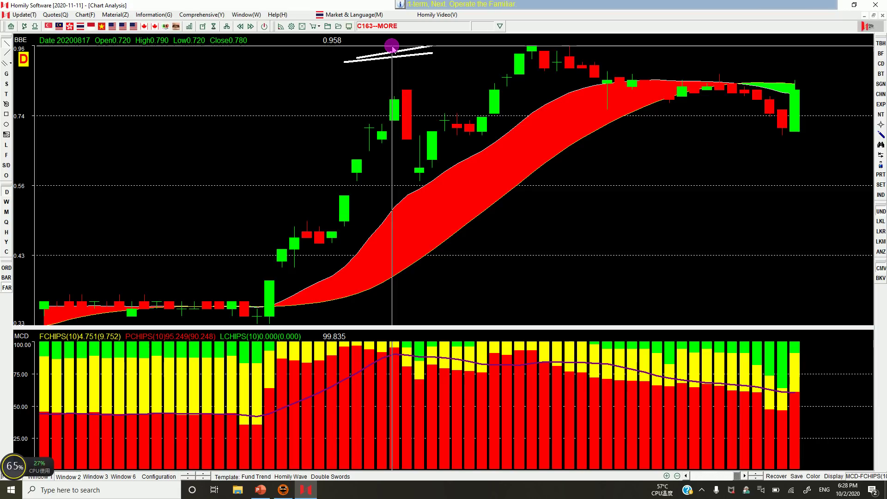
{"action": "type", "text": "JKN"}
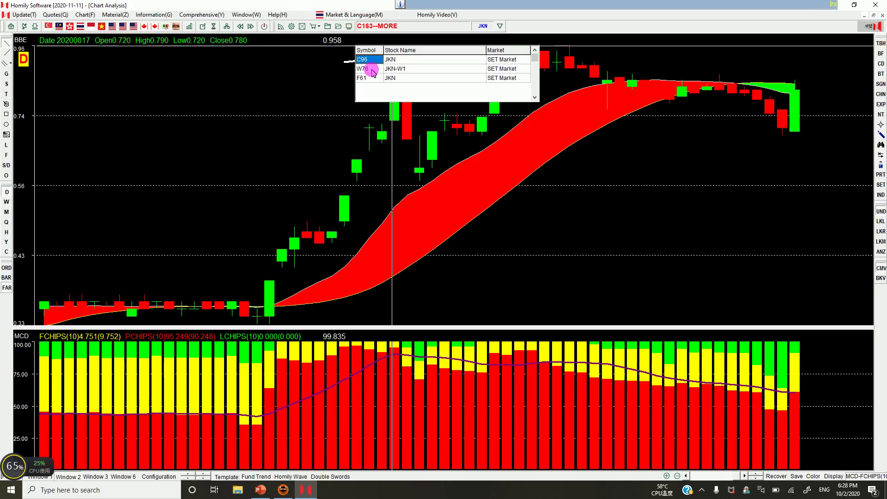
{"action": "left_click", "coordinate": [402, 61]}
{"action": "left_click", "coordinate": [402, 60]}
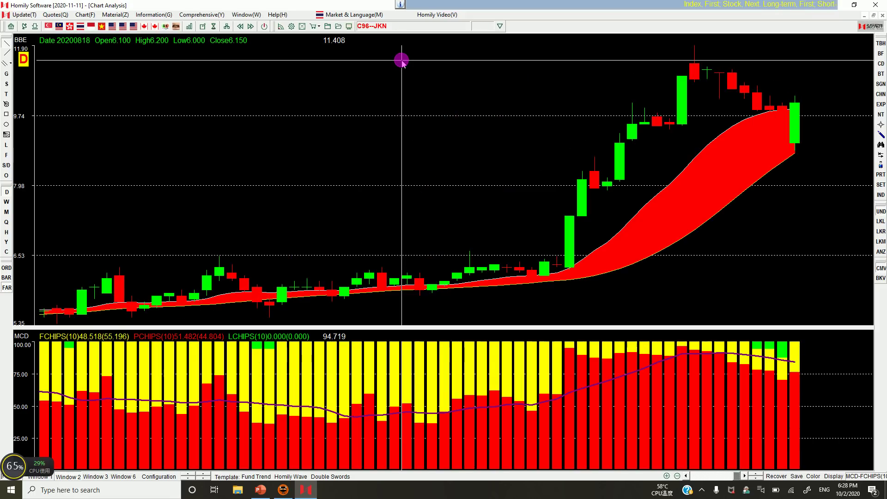
Step: Show a longer price history and draw a downward arrow above the green band, with BUY written where the red band begins
{"action": "key", "text": "Down"}
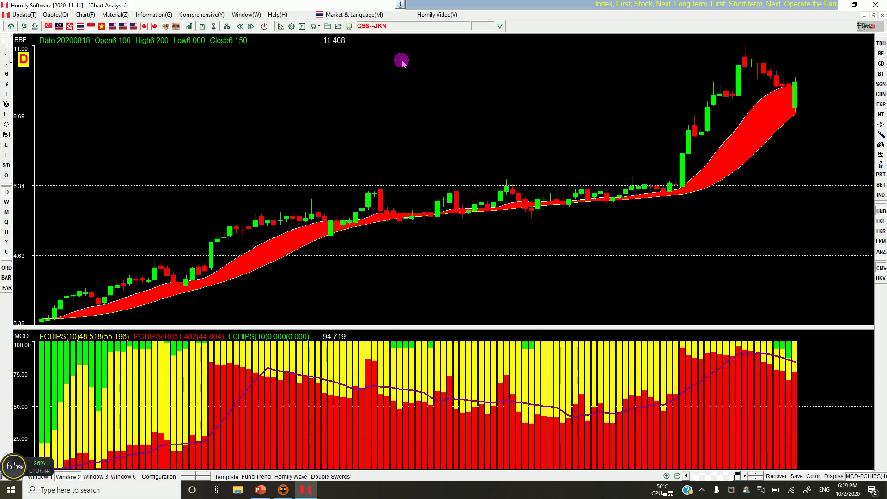
{"action": "scroll", "coordinate": [401, 61], "scroll_direction": "down", "scroll_amount": 2}
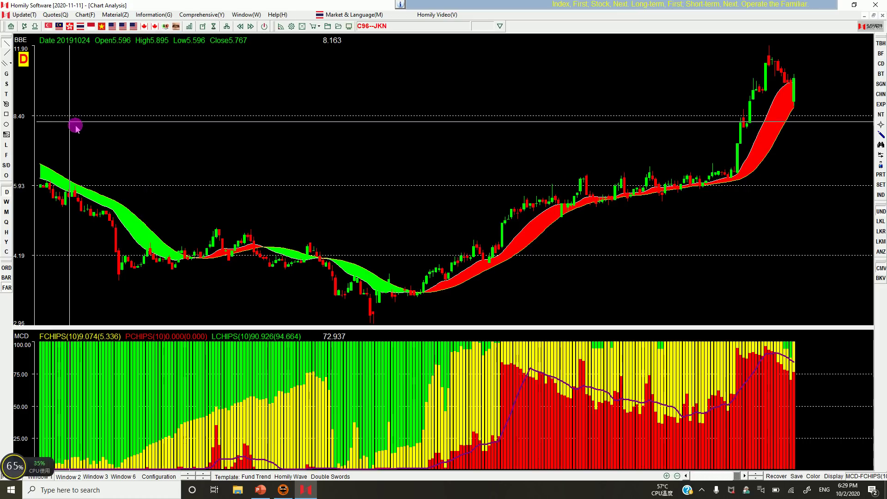
{"action": "mouse_move", "coordinate": [178, 160]}
{"action": "left_mouse_down"}
{"action": "mouse_move", "coordinate": [370, 244]}
{"action": "mouse_move", "coordinate": [322, 237]}
{"action": "left_mouse_up"}
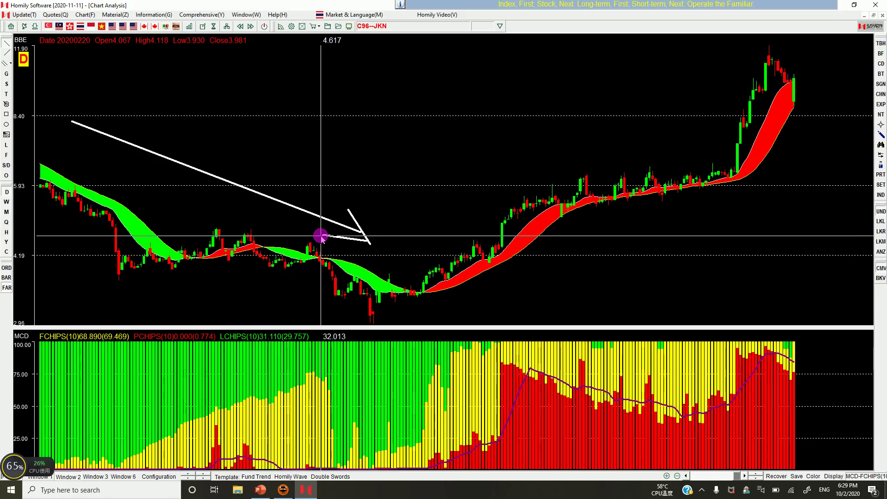
{"action": "mouse_move", "coordinate": [414, 316]}
{"action": "left_mouse_down"}
{"action": "mouse_move", "coordinate": [410, 281]}
{"action": "mouse_move", "coordinate": [433, 278]}
{"action": "left_mouse_up"}
{"action": "mouse_move", "coordinate": [445, 297]}
{"action": "left_mouse_down"}
{"action": "mouse_move", "coordinate": [446, 323]}
{"action": "mouse_move", "coordinate": [460, 298]}
{"action": "mouse_move", "coordinate": [470, 311]}
{"action": "mouse_move", "coordinate": [458, 319]}
{"action": "mouse_move", "coordinate": [509, 293]}
{"action": "mouse_move", "coordinate": [491, 324]}
{"action": "left_mouse_up"}
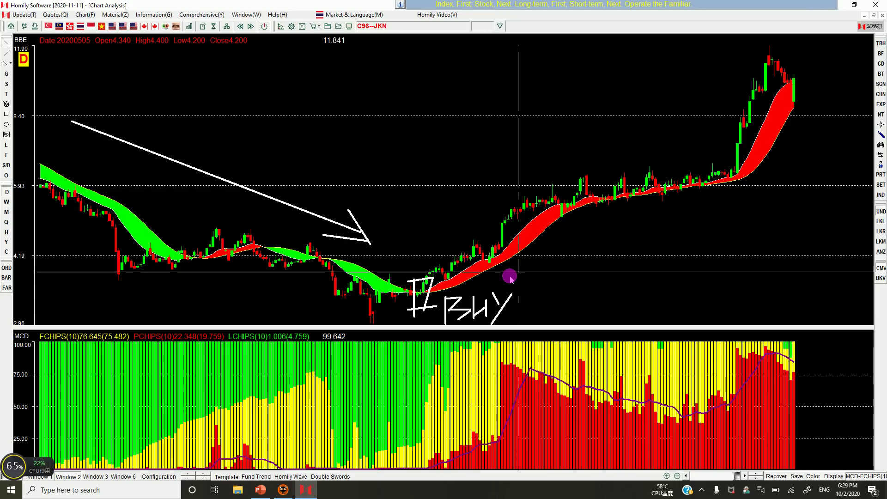
Step: Mark the red band's rise with an upward arrow and its sideways stretch with two bounding lines, and clear the markings
{"action": "mouse_move", "coordinate": [502, 286]}
{"action": "left_mouse_down"}
{"action": "mouse_move", "coordinate": [594, 224]}
{"action": "mouse_move", "coordinate": [584, 252]}
{"action": "left_mouse_up"}
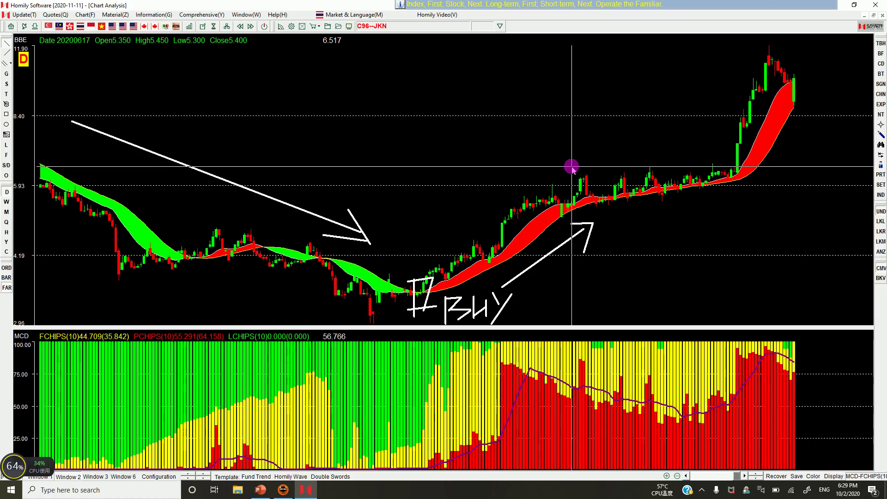
{"action": "mouse_move", "coordinate": [763, 170]}
{"action": "left_mouse_down"}
{"action": "mouse_move", "coordinate": [572, 170]}
{"action": "mouse_move", "coordinate": [728, 183]}
{"action": "mouse_move", "coordinate": [717, 158]}
{"action": "mouse_move", "coordinate": [747, 172]}
{"action": "mouse_move", "coordinate": [722, 159]}
{"action": "left_mouse_up"}
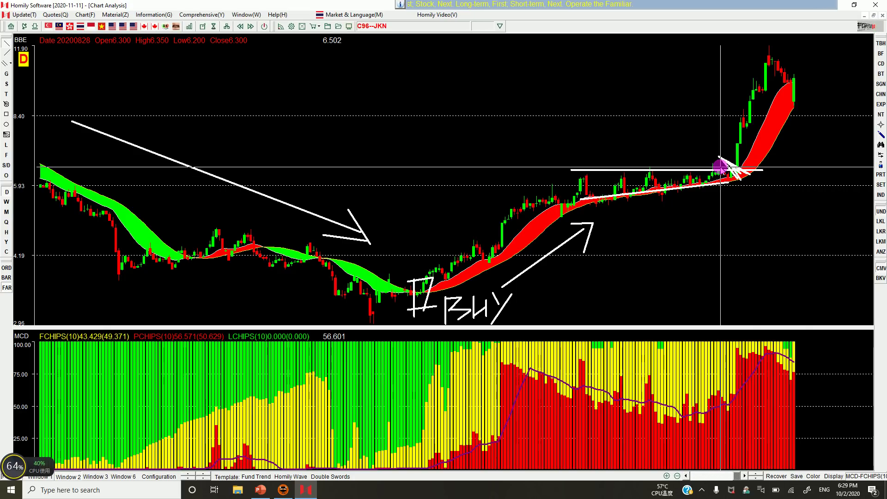
{"action": "scroll", "coordinate": [721, 165], "scroll_direction": "up", "scroll_amount": 2}
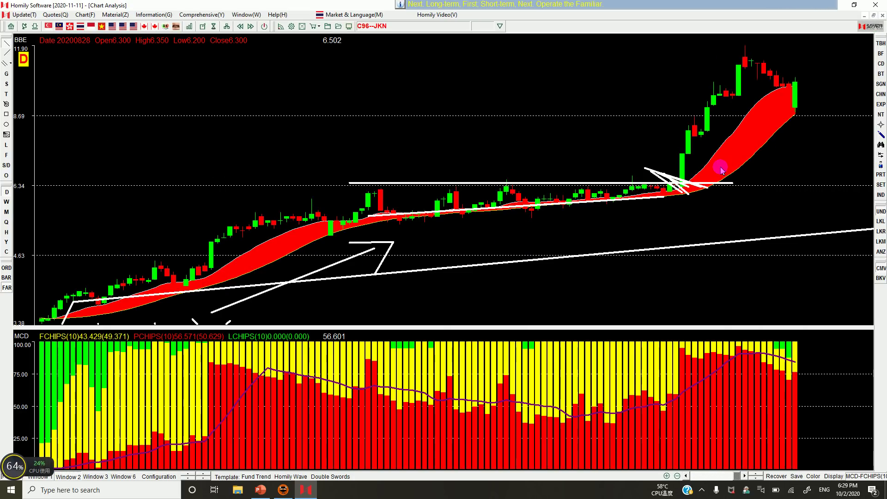
{"action": "key", "text": "Delete"}
Step: Draw an upward arrow beneath the latest red band, a falling line along the candles' pullback, and a short stroke beside the last candle's low
{"action": "left_click_drag", "start_coordinate": [708, 220], "coordinate": [808, 131]}
{"action": "left_click_drag", "start_coordinate": [795, 127], "coordinate": [833, 127]}
{"action": "left_click_drag", "start_coordinate": [827, 131], "coordinate": [820, 151]}
{"action": "left_click_drag", "start_coordinate": [744, 57], "coordinate": [788, 100]}
{"action": "left_click", "coordinate": [665, 475]}
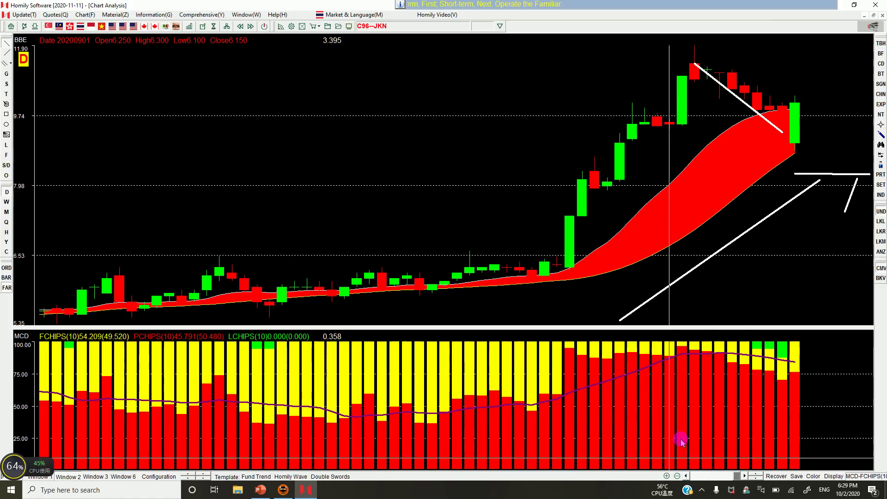
{"action": "left_click_drag", "start_coordinate": [795, 147], "coordinate": [820, 149]}
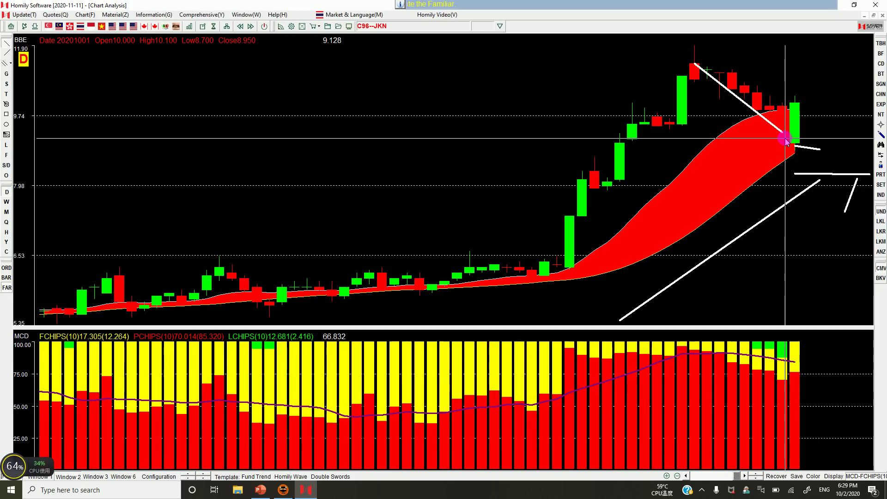
Step: Switch the main chart to plain candles (GCAND), mark price levels on the last two candles with short strokes, and clear them
{"action": "key", "text": "slash"}
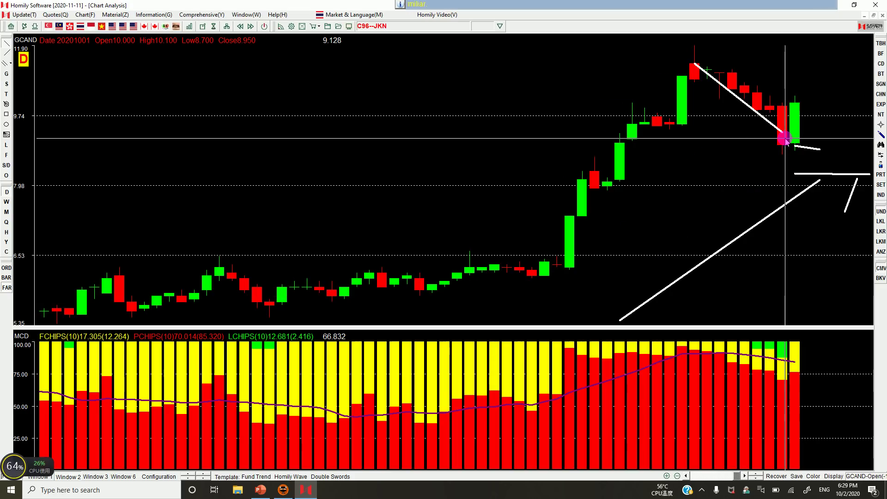
{"action": "key", "text": "Escape"}
{"action": "left_click", "coordinate": [785, 141]}
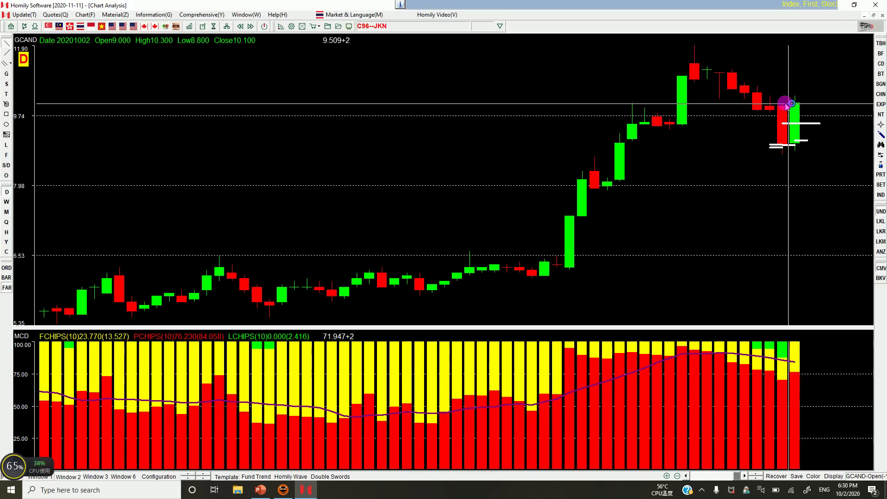
{"action": "left_click_drag", "start_coordinate": [783, 102], "coordinate": [808, 106]}
{"action": "left_click_drag", "start_coordinate": [796, 154], "coordinate": [807, 156]}
{"action": "key", "text": "Escape"}
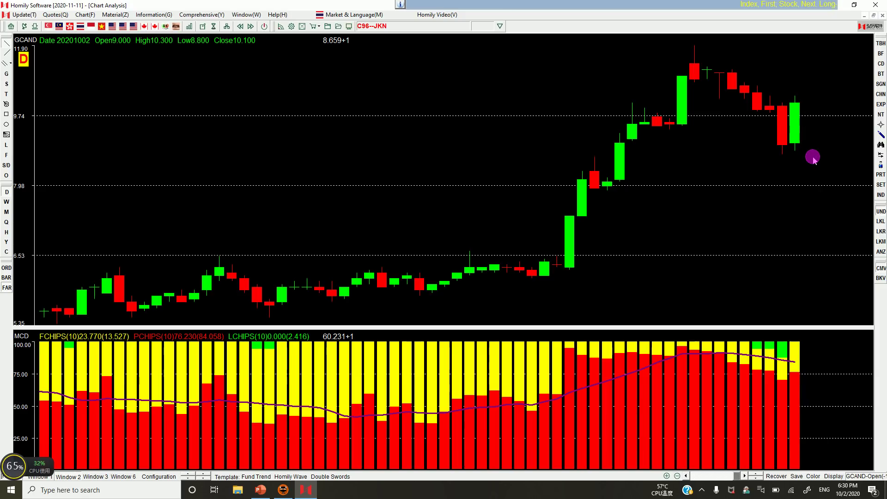
Step: Mark the last green candle with a falling line and a short horizontal stroke at its top, add a stroke across the neighbouring red candle, and clear them
{"action": "left_click", "coordinate": [810, 137]}
{"action": "left_click_drag", "start_coordinate": [793, 108], "coordinate": [812, 140]}
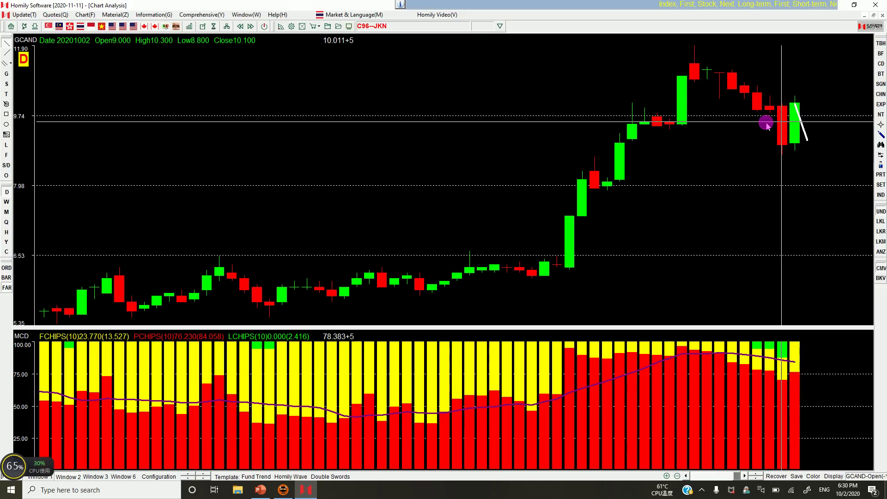
{"action": "left_click_drag", "start_coordinate": [795, 103], "coordinate": [820, 104]}
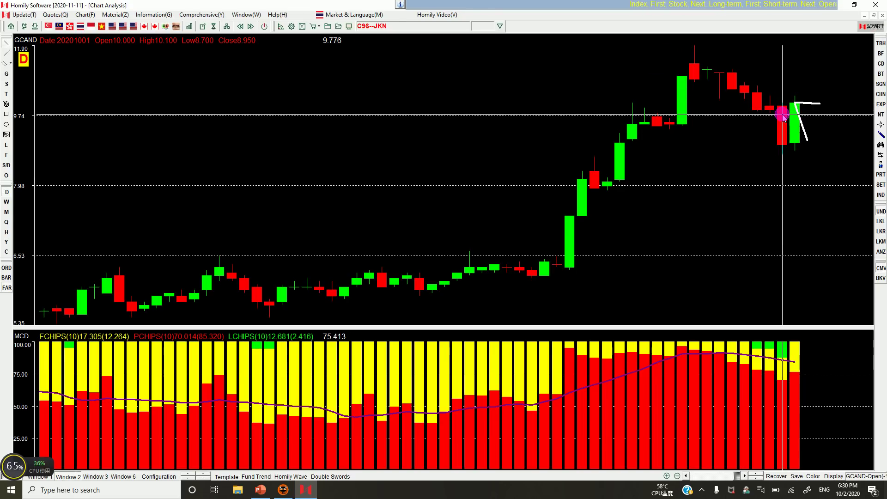
{"action": "left_click_drag", "start_coordinate": [782, 116], "coordinate": [801, 125]}
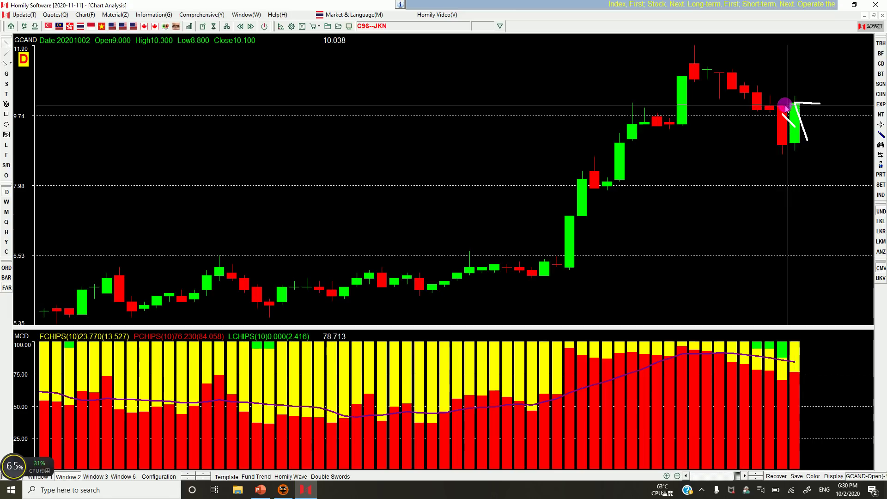
{"action": "right_click", "coordinate": [808, 111]}
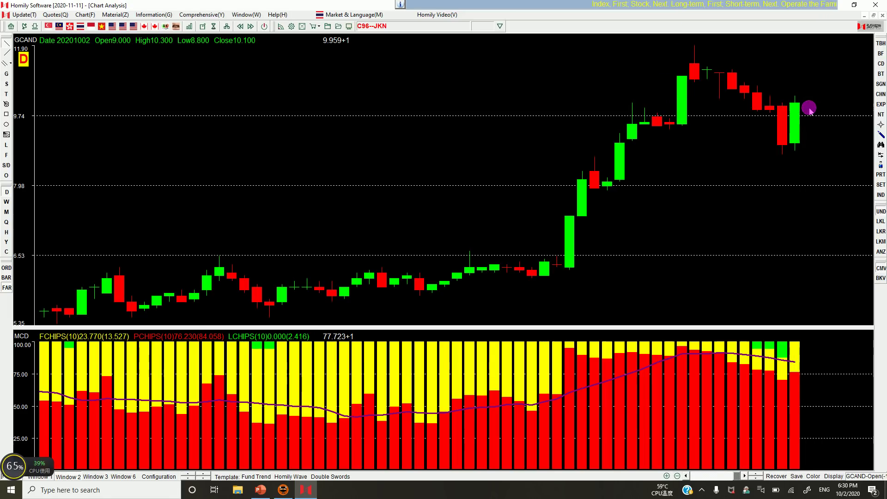
Step: Apply the Bull & Bear Expert to the JKN price chart
{"action": "left_click", "coordinate": [879, 105]}
{"action": "mouse_move", "coordinate": [819, 108]}
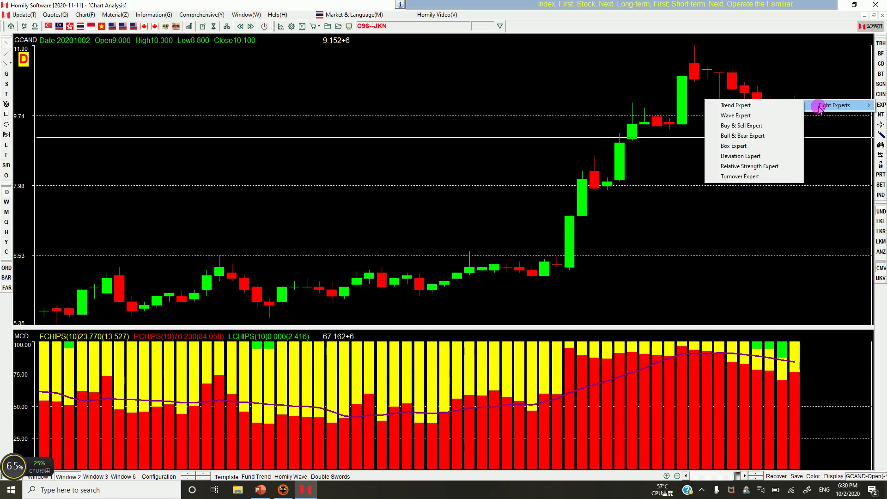
{"action": "left_click", "coordinate": [763, 134]}
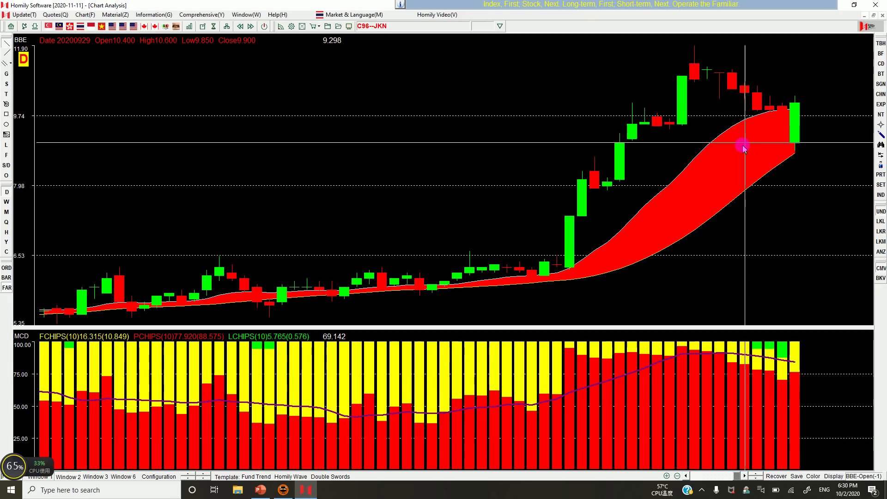
Step: Mark the red band with an upward arrow and crossing strokes and draw a level line near 50 on the MCD indicator, then clear the markings
{"action": "left_click", "coordinate": [677, 475]}
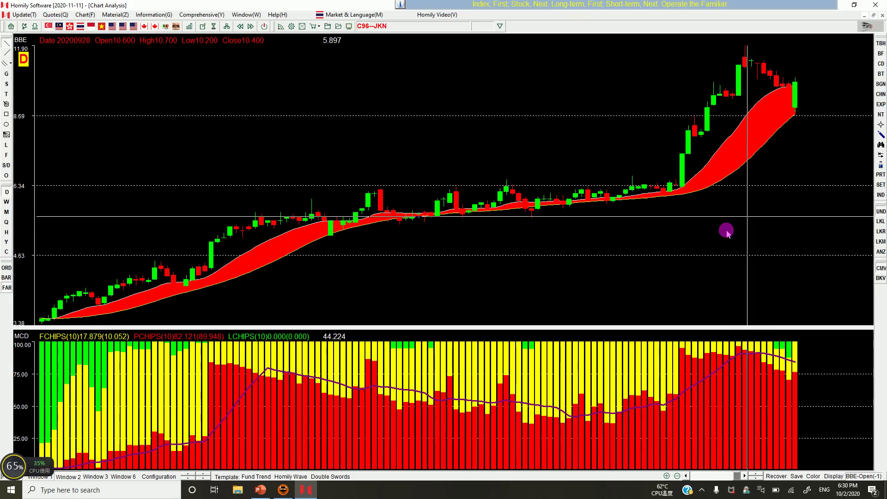
{"action": "mouse_move", "coordinate": [670, 241]}
{"action": "left_mouse_down"}
{"action": "mouse_move", "coordinate": [776, 154]}
{"action": "mouse_move", "coordinate": [788, 182]}
{"action": "left_mouse_up"}
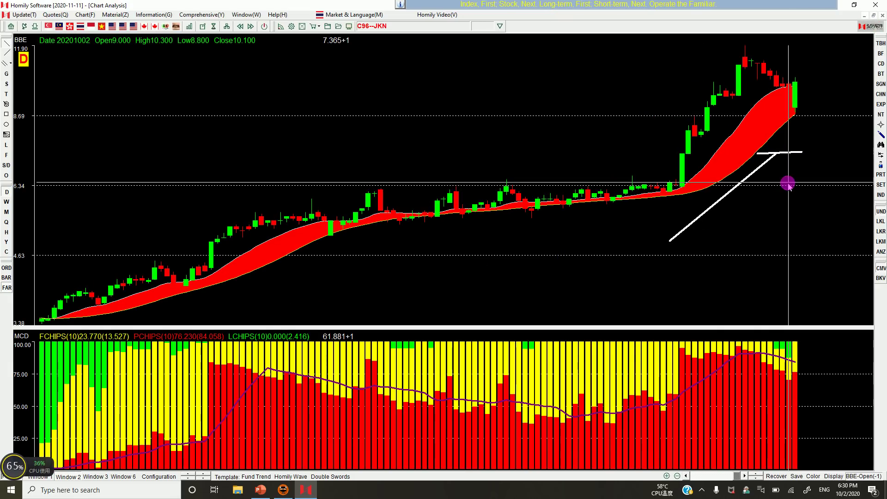
{"action": "left_click_drag", "start_coordinate": [734, 146], "coordinate": [758, 156]}
{"action": "left_click_drag", "start_coordinate": [752, 118], "coordinate": [771, 134]}
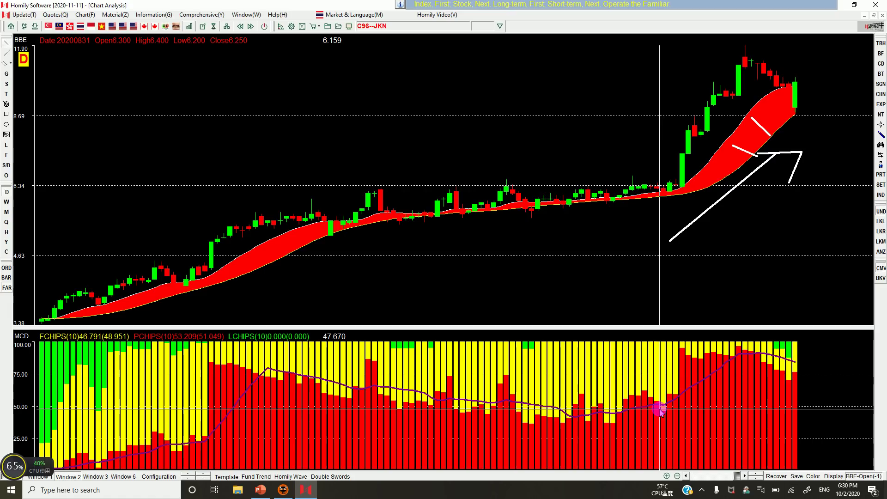
{"action": "left_click_drag", "start_coordinate": [659, 410], "coordinate": [834, 411]}
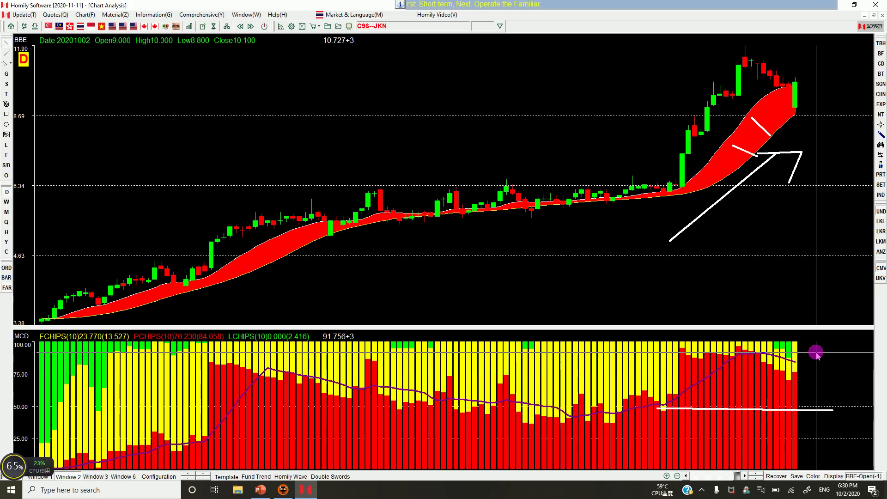
{"action": "key", "text": "Escape"}
Step: Open the STGT chart and mark its latest candles with a short horizontal line and two steep rising lines
{"action": "type", "text": "stGT"}
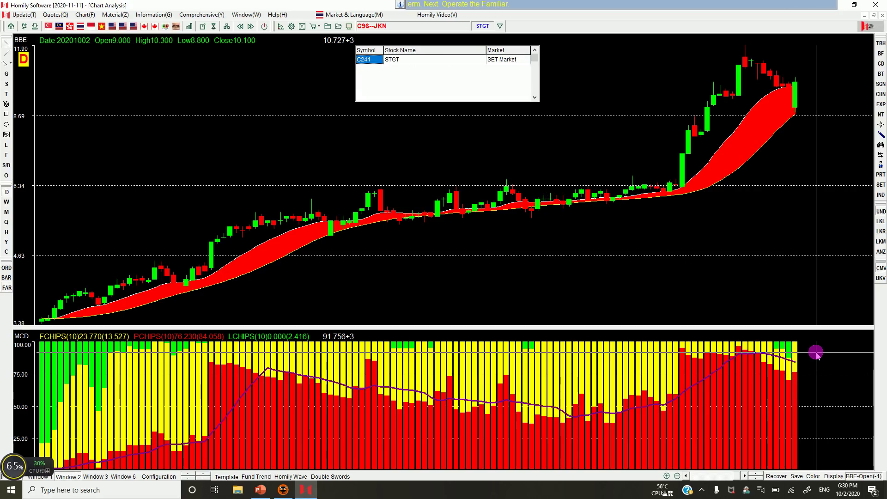
{"action": "key", "text": "Return"}
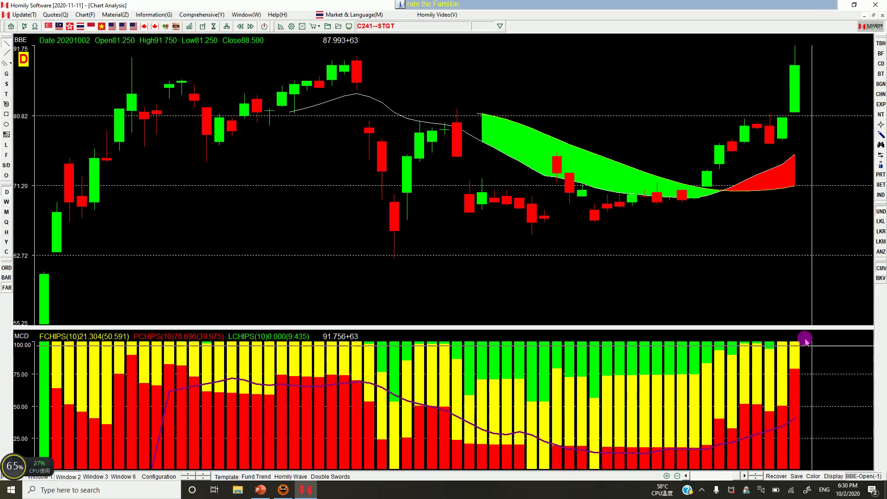
{"action": "left_click", "coordinate": [776, 166]}
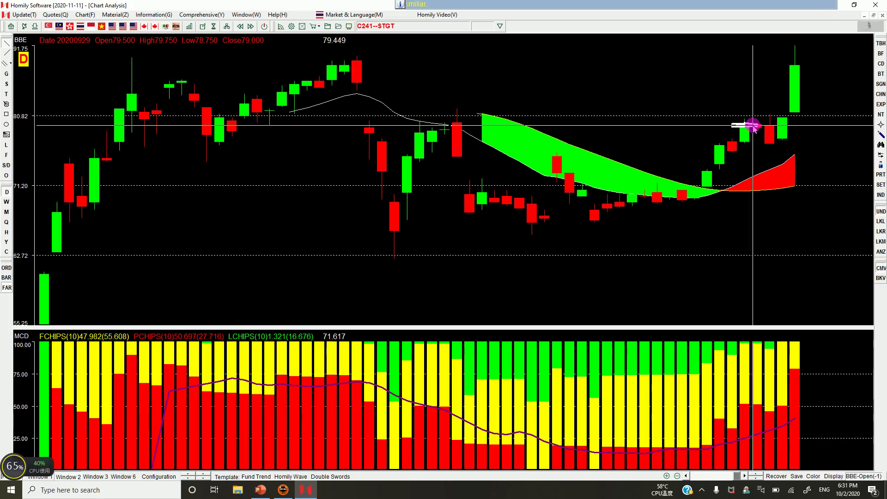
{"action": "left_click_drag", "start_coordinate": [772, 137], "coordinate": [802, 73]}
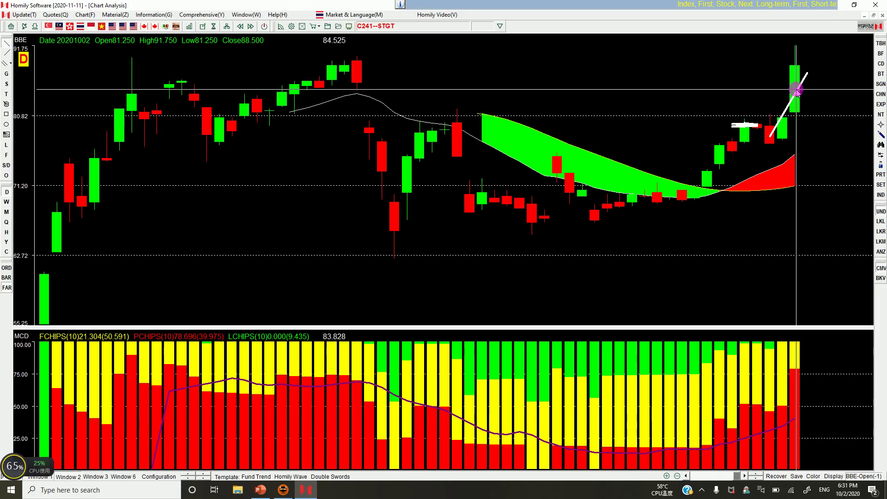
{"action": "left_click_drag", "start_coordinate": [783, 124], "coordinate": [795, 90]}
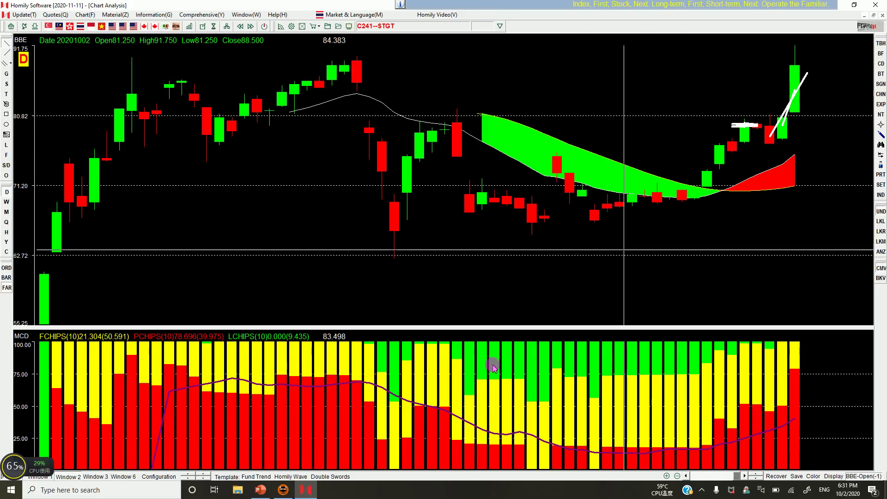
Step: Draw rising lines through and beneath the new red band, and another along the MCD indicator's recent upturn
{"action": "left_click_drag", "start_coordinate": [718, 193], "coordinate": [808, 164]}
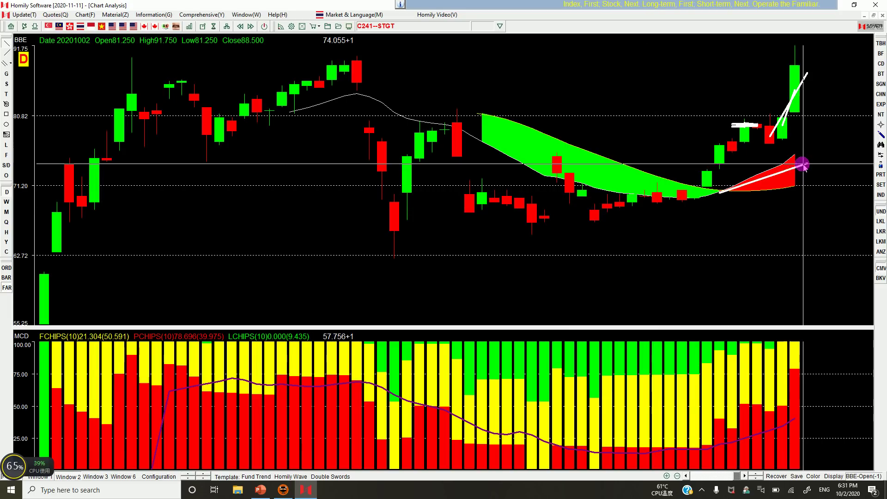
{"action": "left_click", "coordinate": [772, 192]}
{"action": "left_click_drag", "start_coordinate": [813, 411], "coordinate": [819, 406]}
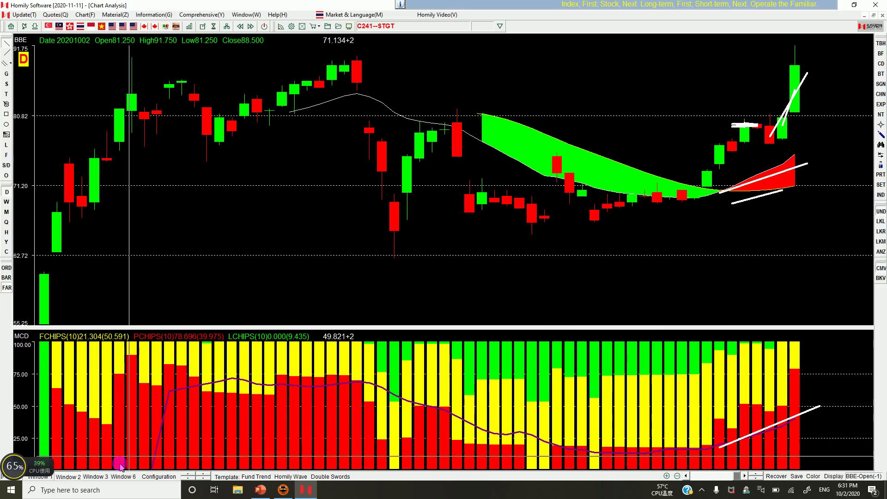
Step: Show the three-window layout with the DE indicator and draw two rising lines along its recent red climb
{"action": "left_click", "coordinate": [91, 479]}
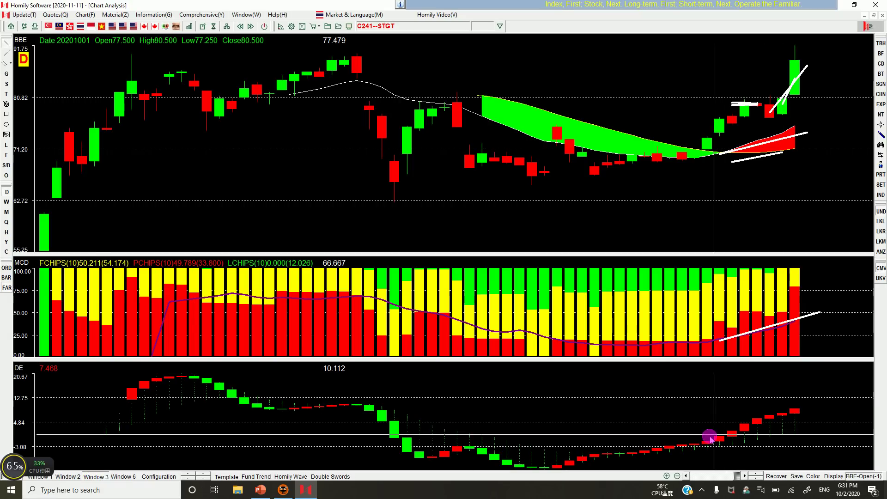
{"action": "left_click_drag", "start_coordinate": [681, 455], "coordinate": [808, 405]}
{"action": "left_click_drag", "start_coordinate": [619, 451], "coordinate": [844, 411]}
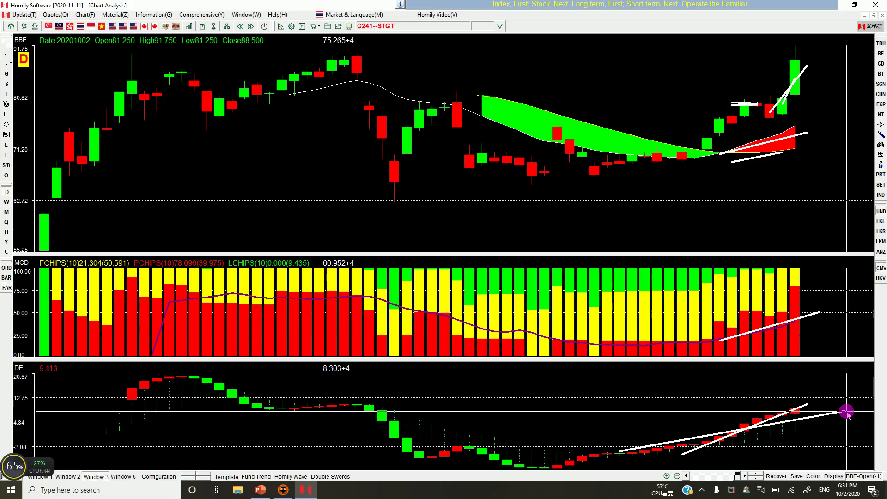
Step: Clear the earlier markings and draw two rising lines along the DE indicator's recent red climb on the STGT chart
{"action": "key", "text": "Escape"}
{"action": "left_click", "coordinate": [847, 411]}
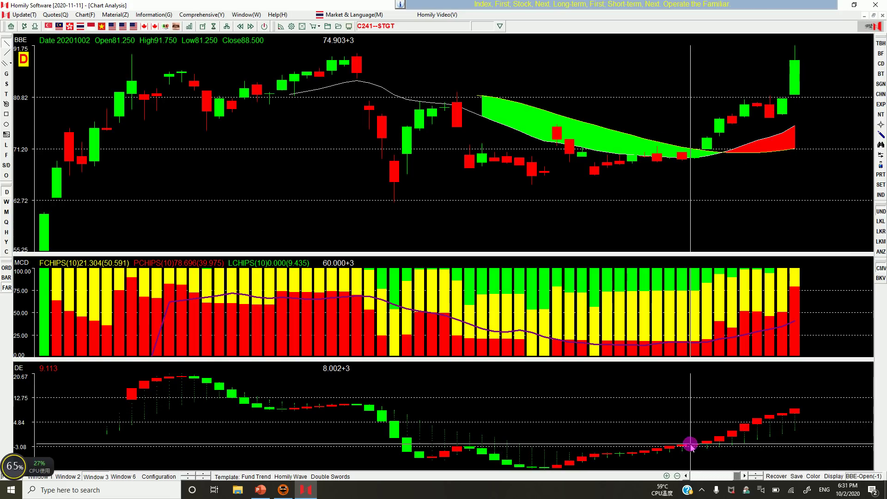
{"action": "left_click_drag", "start_coordinate": [739, 442], "coordinate": [856, 404]}
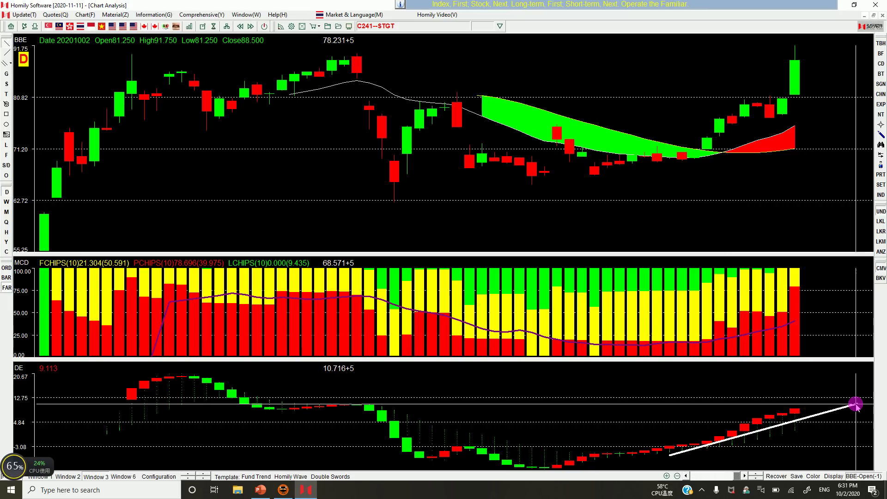
{"action": "left_click_drag", "start_coordinate": [856, 404], "coordinate": [857, 404]}
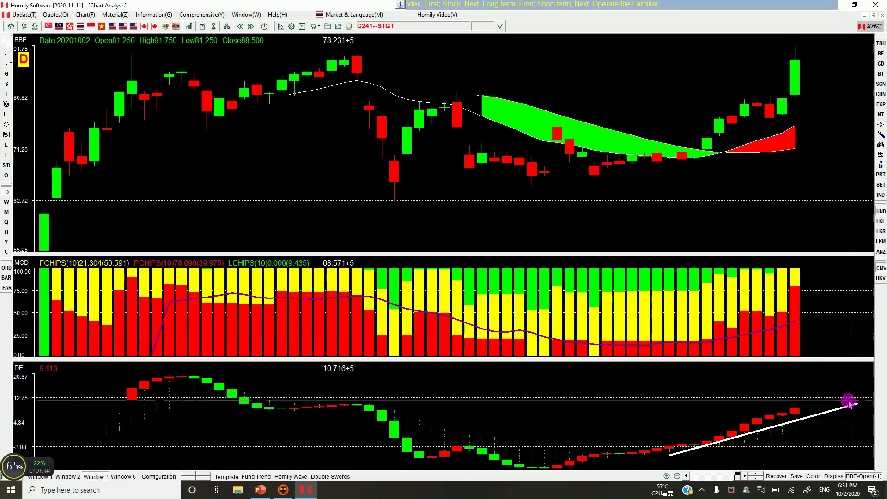
{"action": "left_click_drag", "start_coordinate": [791, 415], "coordinate": [807, 411]}
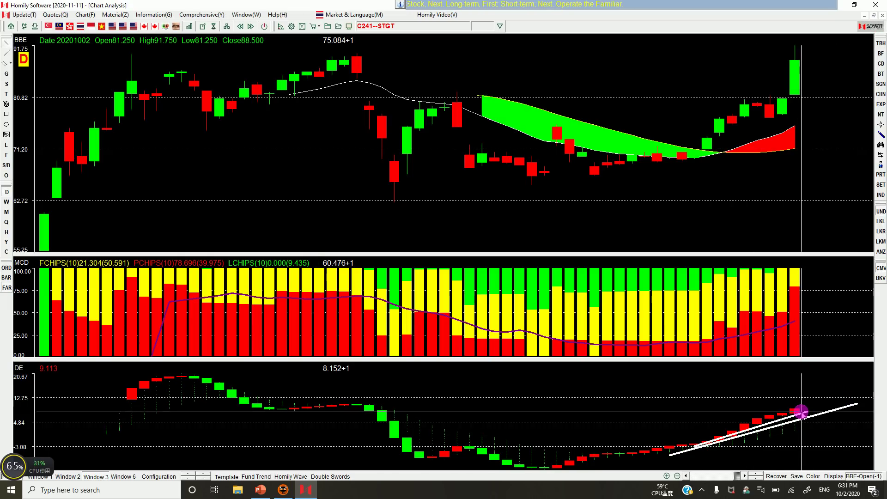
{"action": "left_click_drag", "start_coordinate": [801, 411], "coordinate": [808, 411]}
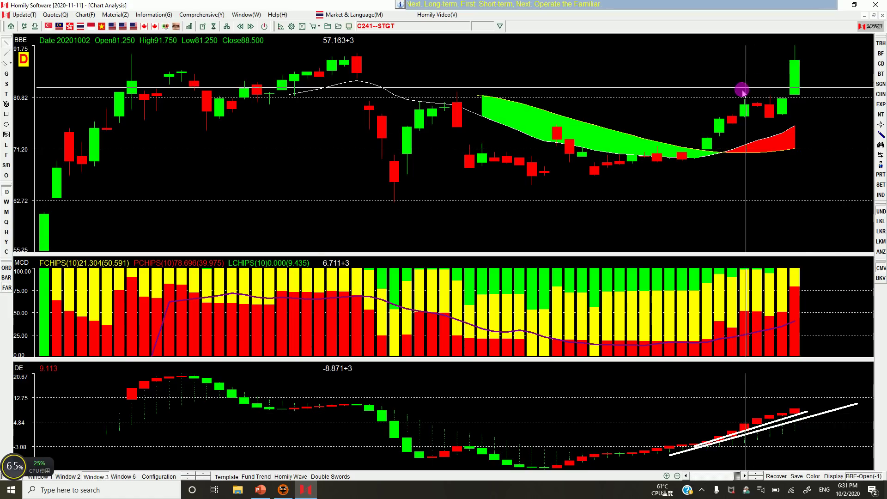
Step: Mark the recent STGT consolidation with a short level line and an arrow, and draw a steep rising line along the last candle
{"action": "left_click_drag", "start_coordinate": [756, 103], "coordinate": [782, 101]}
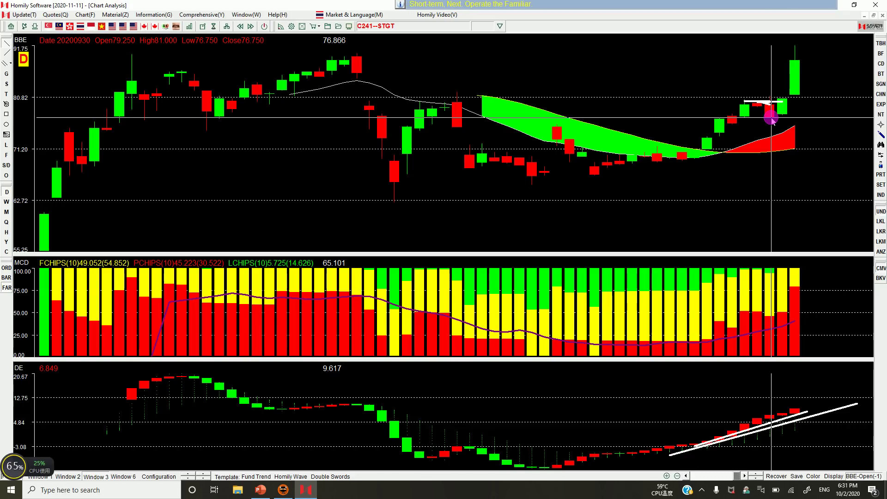
{"action": "mouse_move", "coordinate": [771, 118]}
{"action": "left_mouse_down"}
{"action": "mouse_move", "coordinate": [767, 112]}
{"action": "mouse_move", "coordinate": [779, 109]}
{"action": "mouse_move", "coordinate": [768, 104]}
{"action": "mouse_move", "coordinate": [769, 132]}
{"action": "left_mouse_up"}
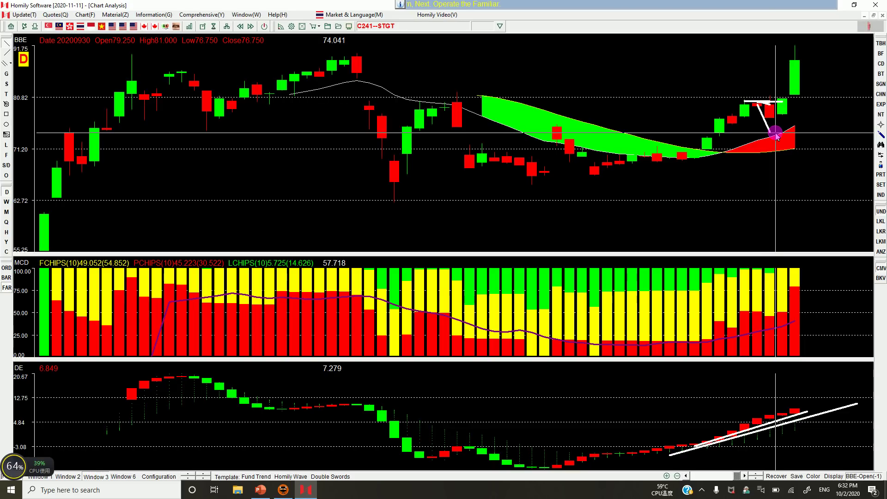
{"action": "left_click_drag", "start_coordinate": [758, 100], "coordinate": [810, 59]}
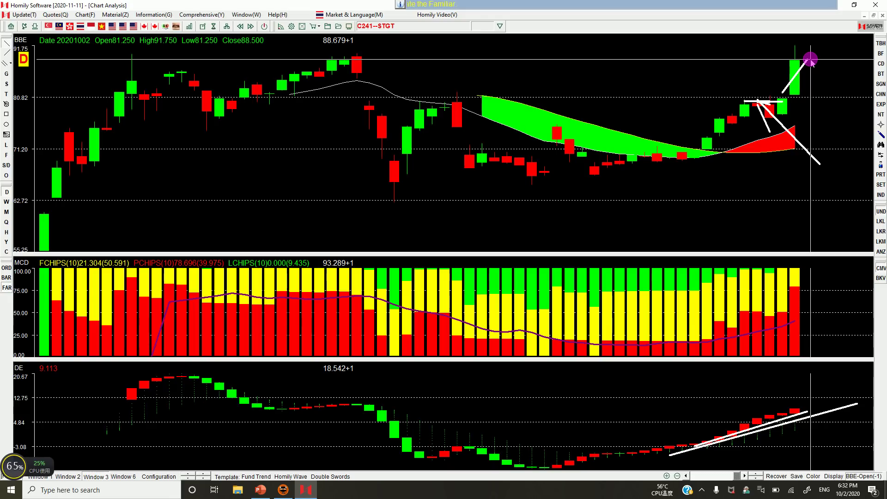
{"action": "left_click_drag", "start_coordinate": [810, 59], "coordinate": [812, 63]}
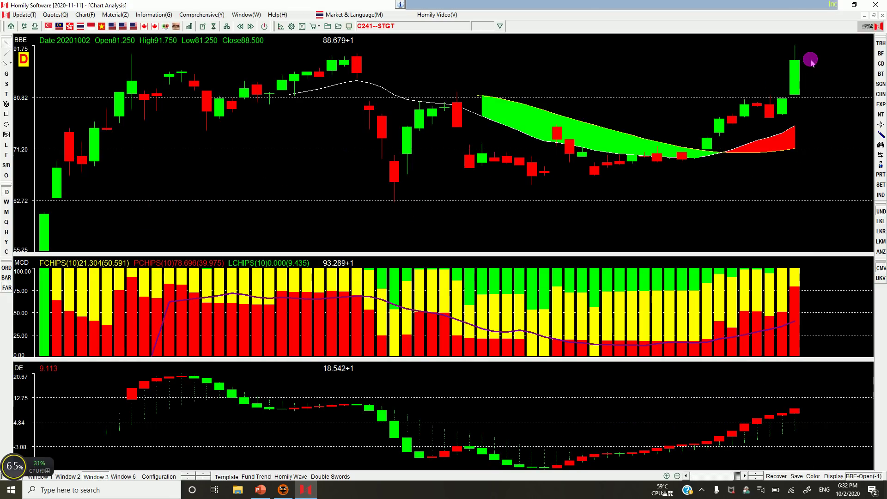
Step: Step the STGT chart back to 28 September 2020 and draw a rising line on each of the BBE, MCD and DE windows
{"action": "key", "text": "Left"}
{"action": "key", "text": "Left"}
{"action": "key", "text": "Left"}
{"action": "key", "text": "Left"}
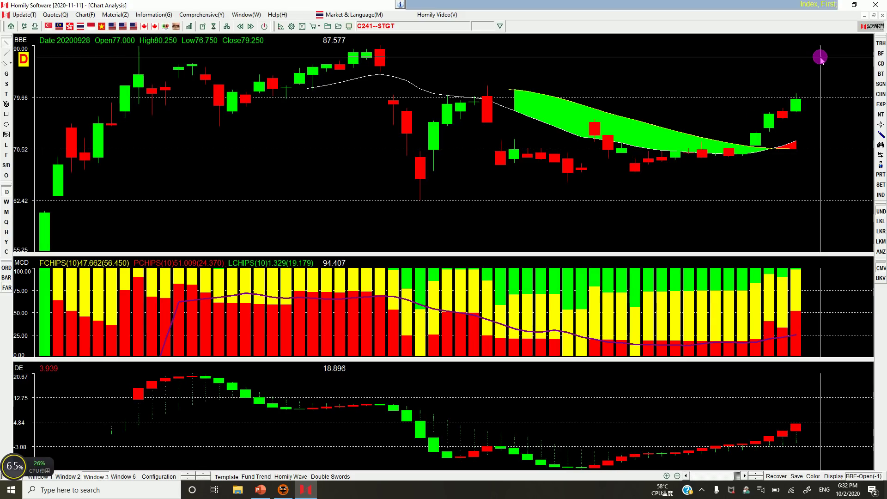
{"action": "left_click_drag", "start_coordinate": [756, 176], "coordinate": [796, 151]}
{"action": "left_click_drag", "start_coordinate": [743, 349], "coordinate": [810, 325]}
{"action": "left_click_drag", "start_coordinate": [755, 440], "coordinate": [825, 420]}
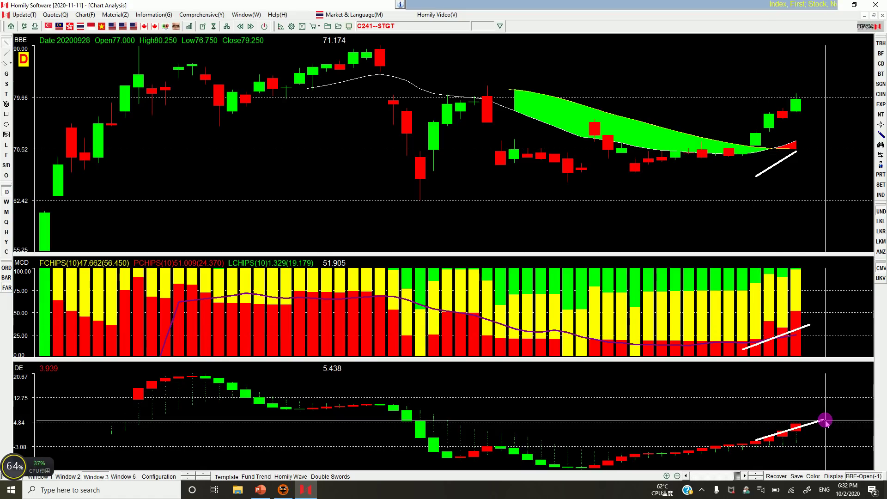
Step: Advance the chart to 2 October 2020, marking the pullback candles with short level lines and the following rise with a steep line
{"action": "key", "text": "Right"}
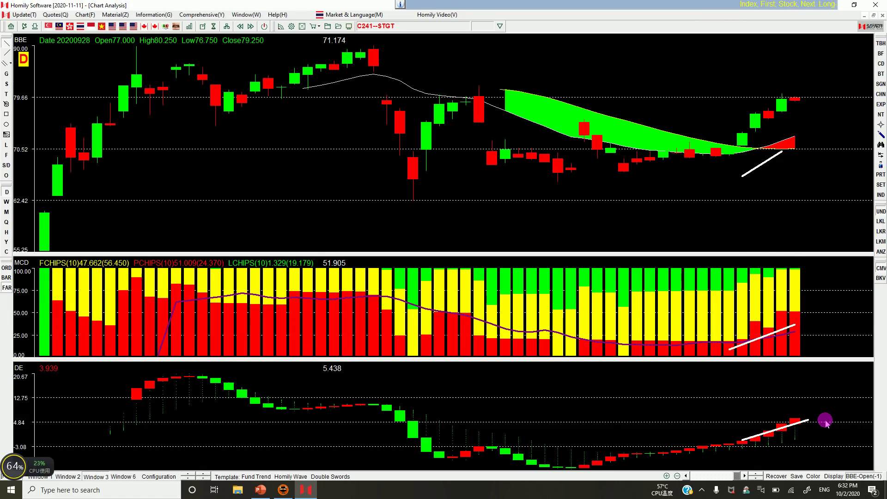
{"action": "key", "text": "Right"}
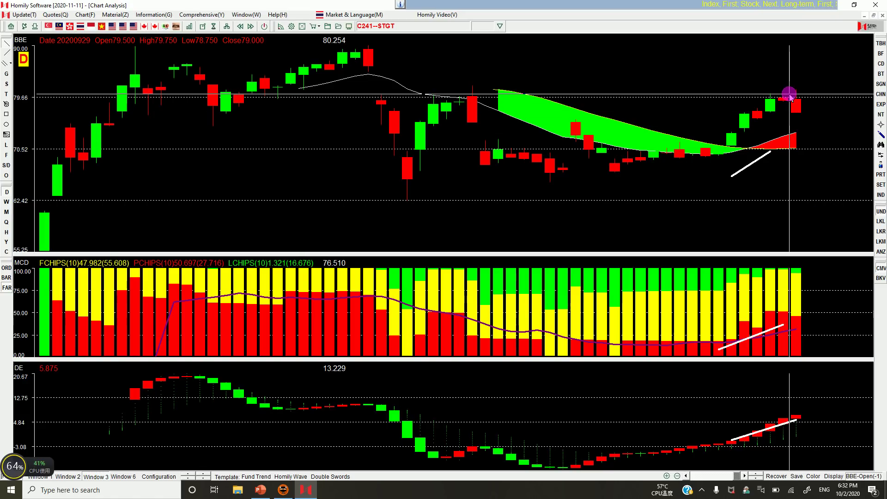
{"action": "mouse_move", "coordinate": [784, 114]}
{"action": "left_mouse_down"}
{"action": "mouse_move", "coordinate": [823, 114]}
{"action": "mouse_move", "coordinate": [814, 113]}
{"action": "left_mouse_up"}
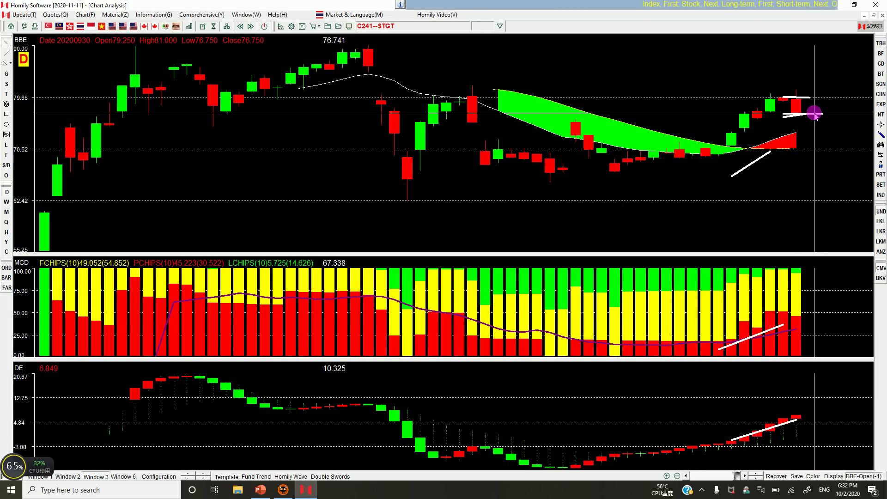
{"action": "key", "text": "Right"}
{"action": "left_click_drag", "start_coordinate": [814, 113], "coordinate": [837, 58]}
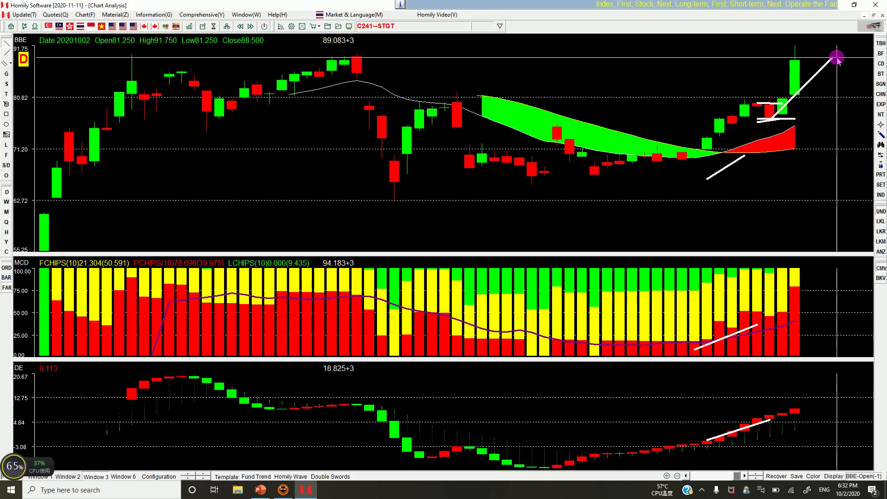
{"action": "left_click_drag", "start_coordinate": [837, 58], "coordinate": [833, 58]}
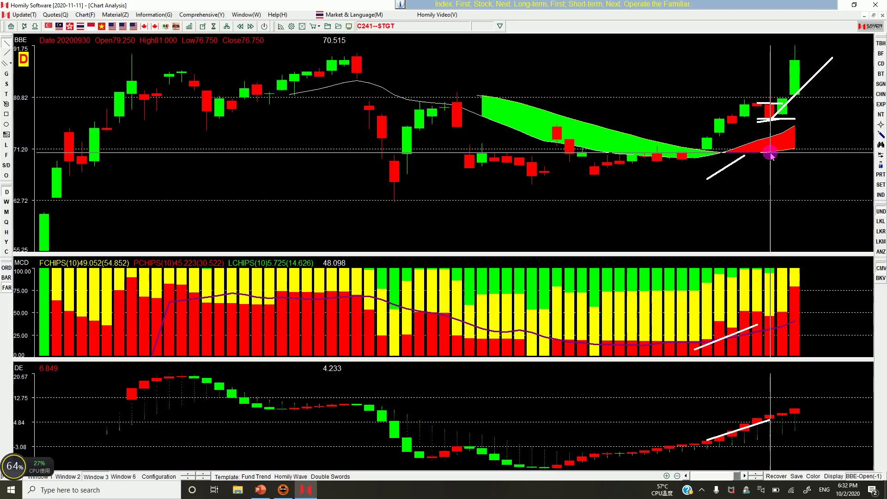
Step: Draw a short rising stroke at the red band and a large up-and-down zigzag across the green band, then clear all markings
{"action": "left_click_drag", "start_coordinate": [758, 165], "coordinate": [770, 127]}
{"action": "mouse_move", "coordinate": [620, 174]}
{"action": "left_mouse_down"}
{"action": "mouse_move", "coordinate": [657, 59]}
{"action": "mouse_move", "coordinate": [670, 129]}
{"action": "mouse_move", "coordinate": [714, 205]}
{"action": "left_mouse_up"}
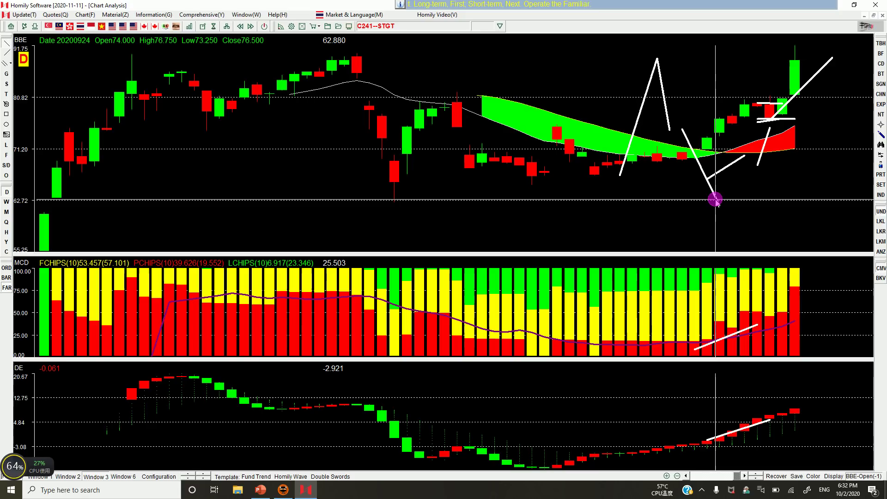
{"action": "key", "text": "Escape"}
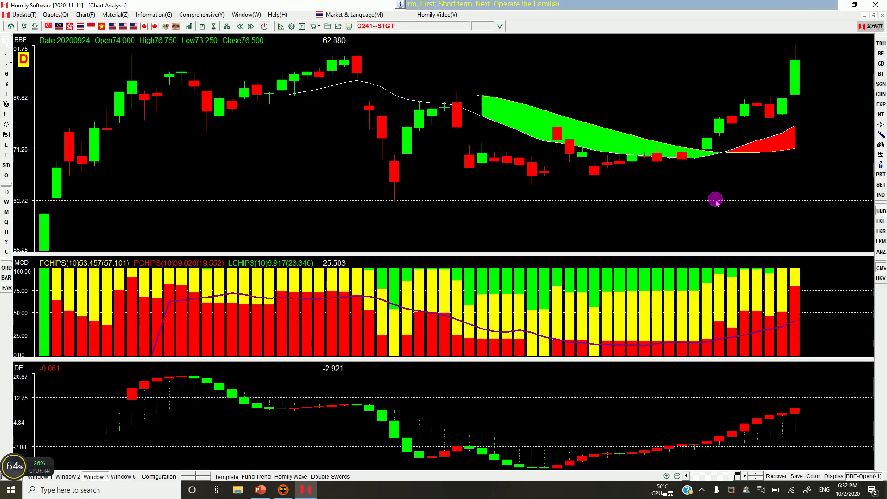
Step: Draw rising lines beneath the DE climb, along the recent candles and beneath the red band, then clear them
{"action": "mouse_move", "coordinate": [720, 449]}
{"action": "left_mouse_down"}
{"action": "mouse_move", "coordinate": [820, 422]}
{"action": "mouse_move", "coordinate": [845, 426]}
{"action": "left_mouse_up"}
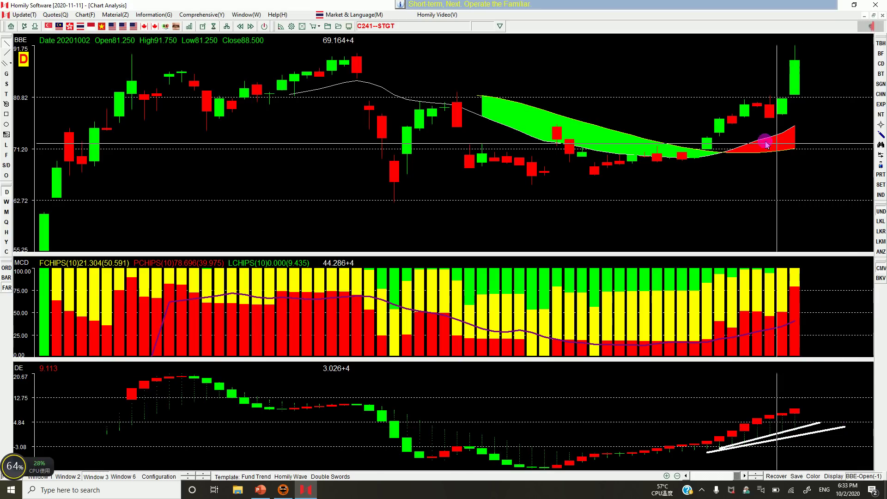
{"action": "left_click_drag", "start_coordinate": [707, 138], "coordinate": [845, 97]}
{"action": "left_click_drag", "start_coordinate": [757, 170], "coordinate": [873, 158]}
{"action": "left_click_drag", "start_coordinate": [733, 239], "coordinate": [820, 220]}
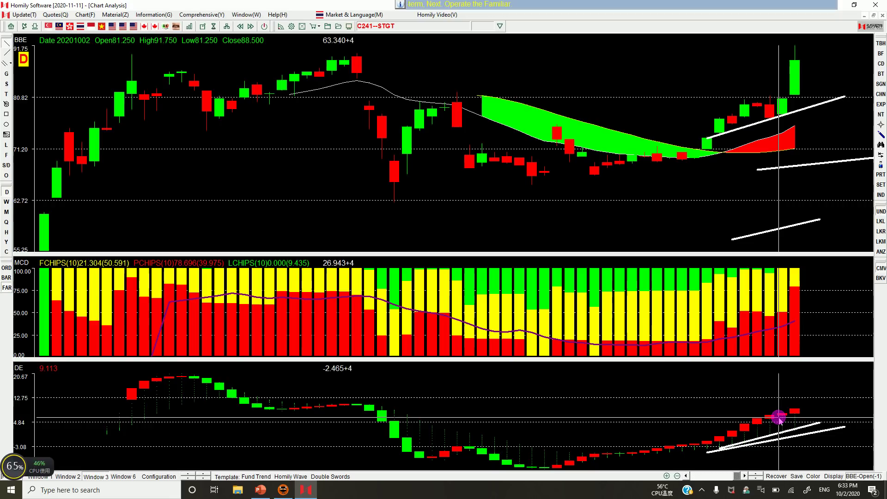
{"action": "key", "text": "Escape"}
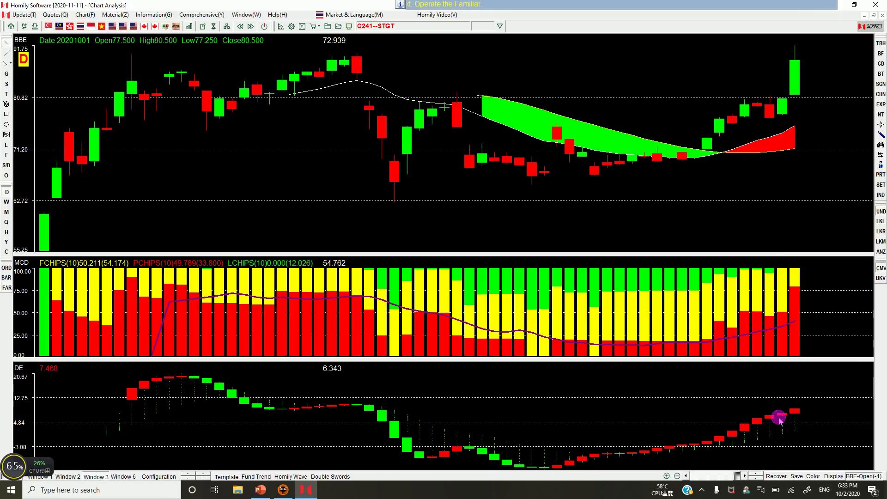
Step: Open the SIS chart (C2523) and show its longer price history in the two-window layout with BBE and MCD
{"action": "type", "text": "s"}
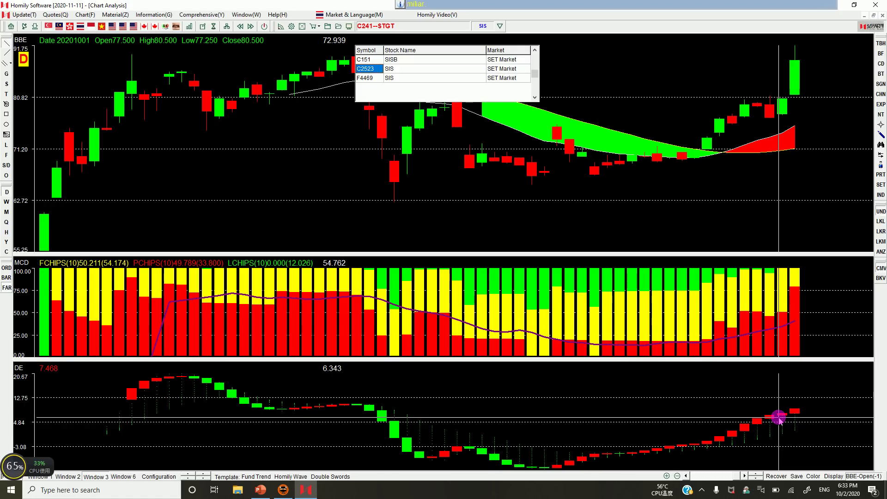
{"action": "key", "text": "Return"}
{"action": "key", "text": "Down"}
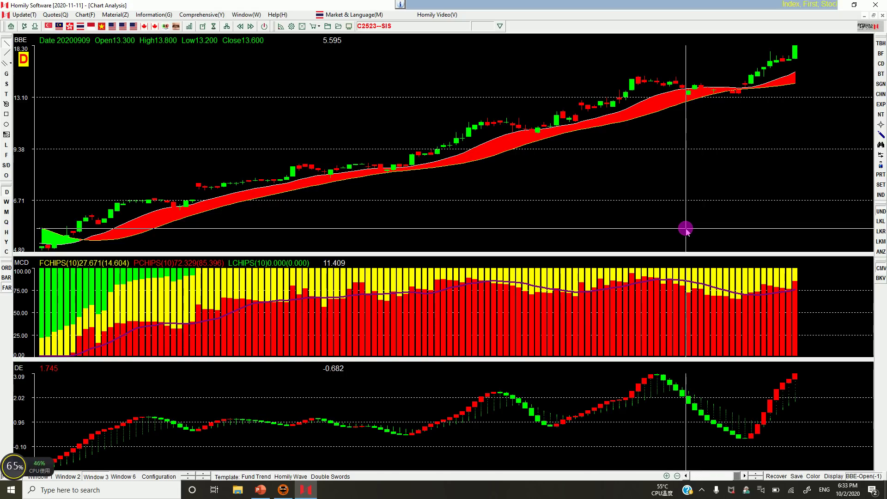
{"action": "left_click", "coordinate": [677, 476]}
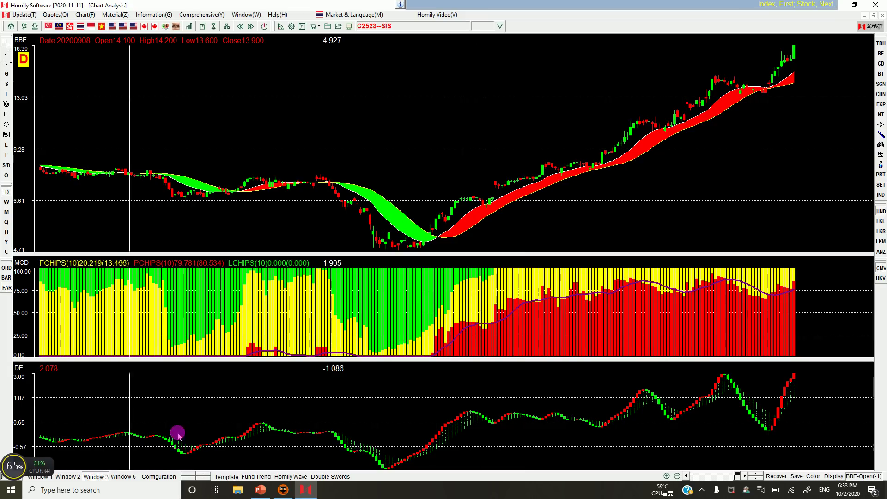
{"action": "left_click", "coordinate": [80, 476]}
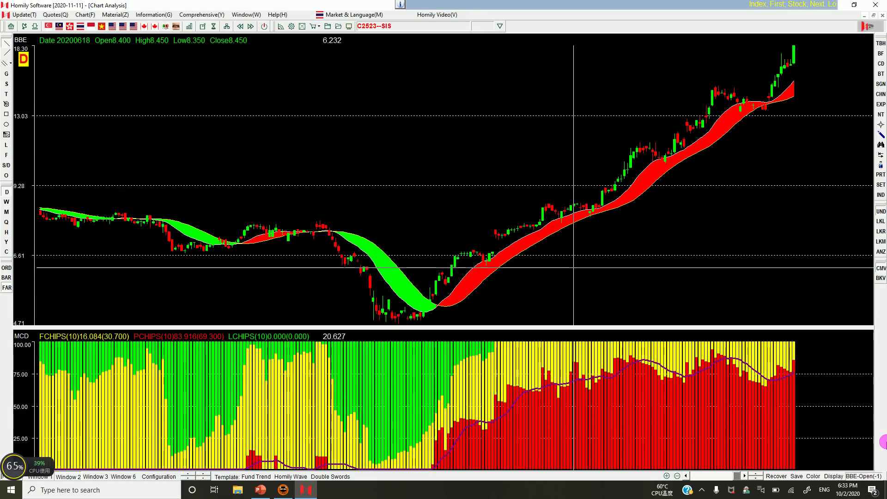
Step: Draw a falling arrow over the downtrend, write BUY at the start of the red band, and draw a rising arrow beneath the uptrend
{"action": "mouse_move", "coordinate": [197, 157]}
{"action": "left_mouse_down"}
{"action": "mouse_move", "coordinate": [402, 225]}
{"action": "mouse_move", "coordinate": [362, 231]}
{"action": "left_mouse_up"}
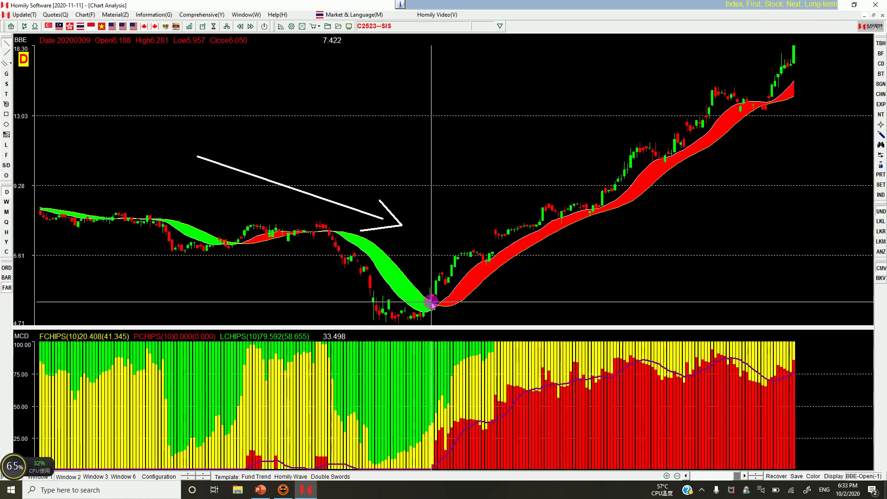
{"action": "mouse_move", "coordinate": [439, 319]}
{"action": "left_mouse_down"}
{"action": "mouse_move", "coordinate": [456, 293]}
{"action": "mouse_move", "coordinate": [443, 318]}
{"action": "mouse_move", "coordinate": [473, 295]}
{"action": "mouse_move", "coordinate": [509, 314]}
{"action": "mouse_move", "coordinate": [525, 293]}
{"action": "mouse_move", "coordinate": [545, 289]}
{"action": "mouse_move", "coordinate": [535, 323]}
{"action": "left_mouse_up"}
{"action": "mouse_move", "coordinate": [565, 264]}
{"action": "left_mouse_down"}
{"action": "mouse_move", "coordinate": [731, 180]}
{"action": "mouse_move", "coordinate": [719, 196]}
{"action": "left_mouse_up"}
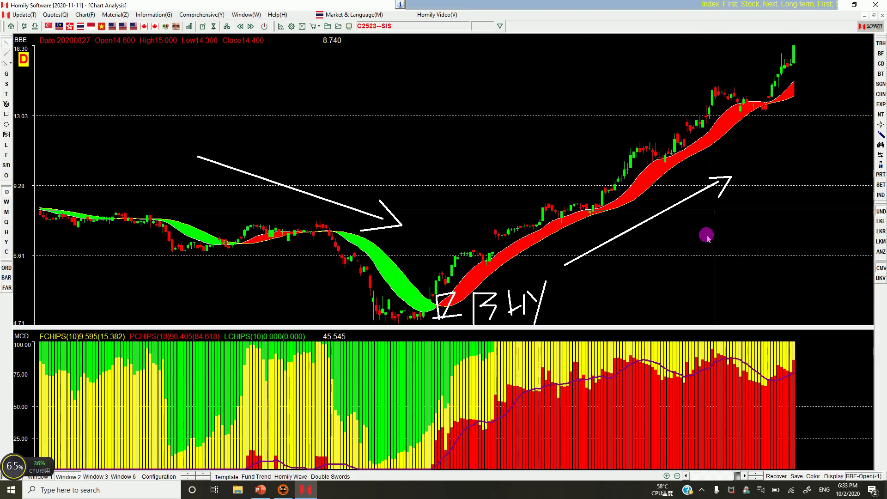
Step: Enlarge the SIS uptrend and mark its pullbacks to the red band with short strokes, plus a rising line along one rebound
{"action": "left_click", "coordinate": [666, 476]}
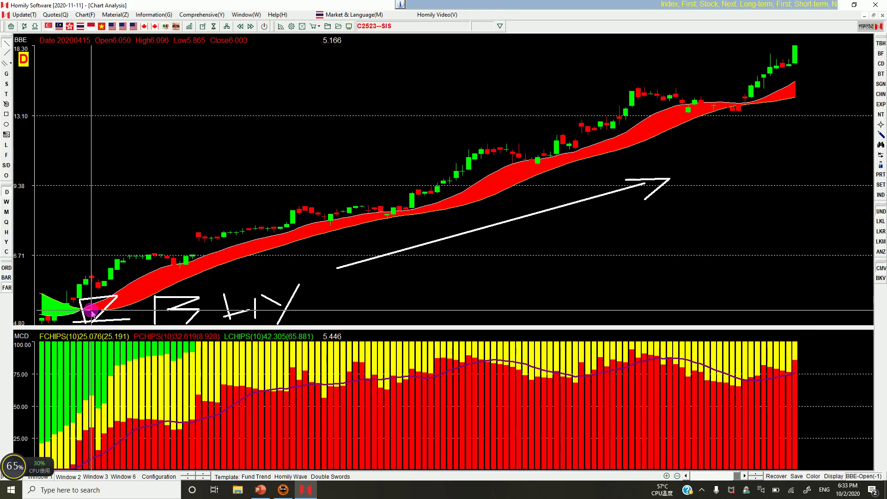
{"action": "mouse_move", "coordinate": [154, 248]}
{"action": "left_mouse_down"}
{"action": "mouse_move", "coordinate": [176, 266]}
{"action": "mouse_move", "coordinate": [190, 264]}
{"action": "left_mouse_up"}
{"action": "left_click_drag", "start_coordinate": [311, 204], "coordinate": [336, 222]}
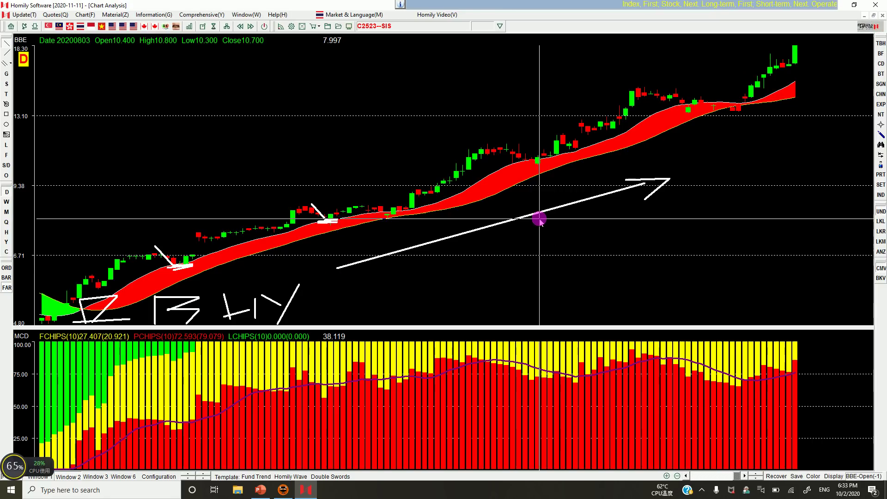
{"action": "left_click_drag", "start_coordinate": [406, 200], "coordinate": [424, 210]}
{"action": "left_click_drag", "start_coordinate": [407, 207], "coordinate": [421, 204]}
{"action": "mouse_move", "coordinate": [500, 146]}
{"action": "left_mouse_down"}
{"action": "mouse_move", "coordinate": [544, 164]}
{"action": "mouse_move", "coordinate": [619, 105]}
{"action": "left_mouse_up"}
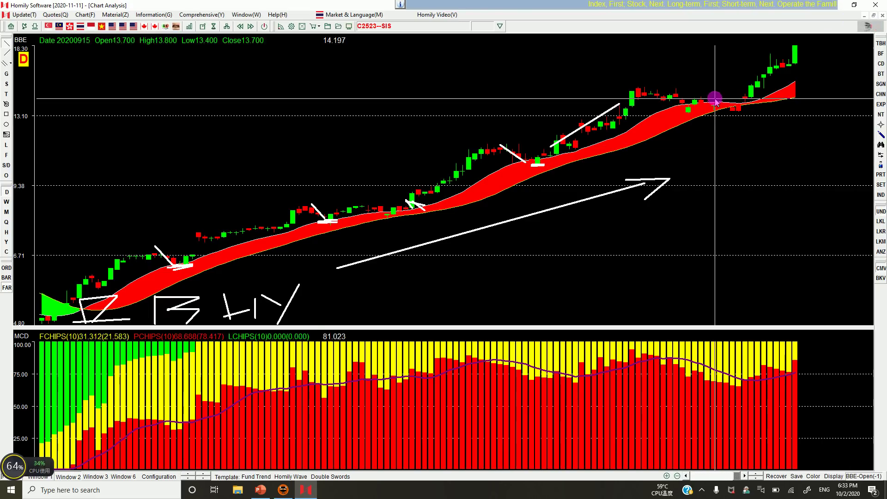
Step: Mark the September pullbacks near the narrow part of the red band and draw a rising line beneath the latest SIS candles
{"action": "left_click_drag", "start_coordinate": [694, 95], "coordinate": [707, 110]}
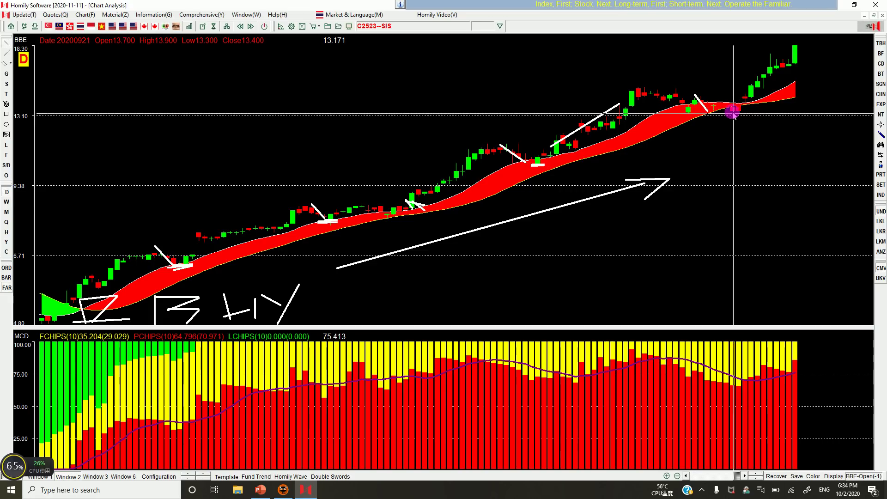
{"action": "left_click_drag", "start_coordinate": [727, 111], "coordinate": [740, 112]}
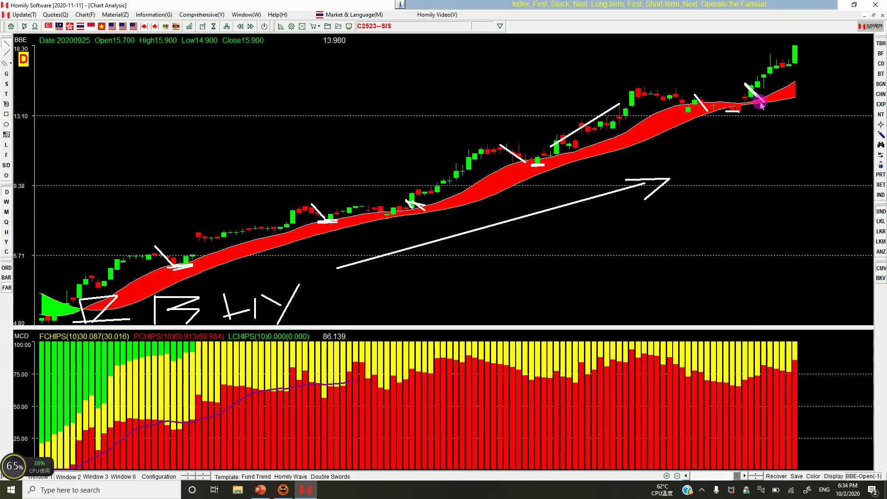
{"action": "left_click_drag", "start_coordinate": [759, 90], "coordinate": [821, 64]}
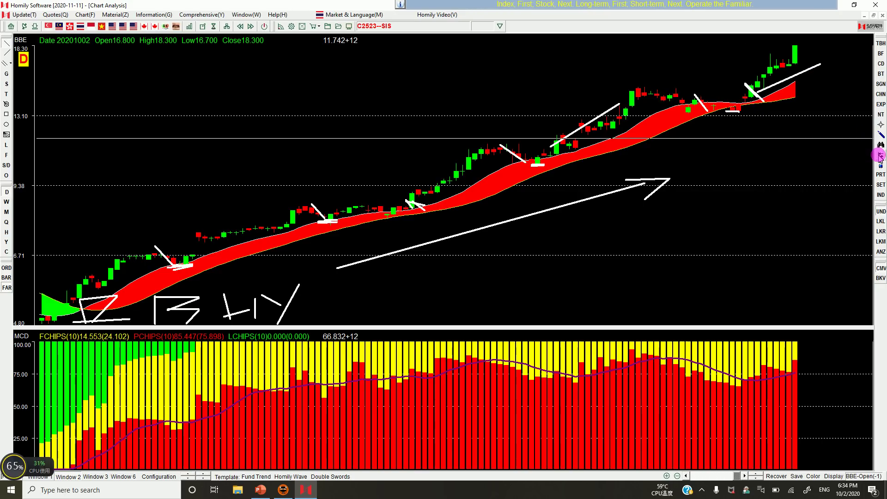
Step: Measure the SIS interval statistics from 9/23/2020 to 10/2/2020
{"action": "left_click", "coordinate": [856, 166]}
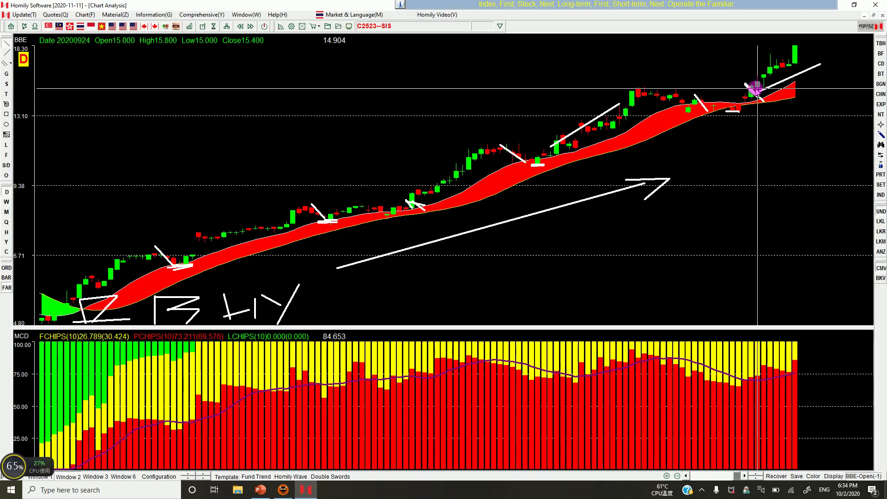
{"action": "left_click_drag", "start_coordinate": [753, 87], "coordinate": [798, 58]}
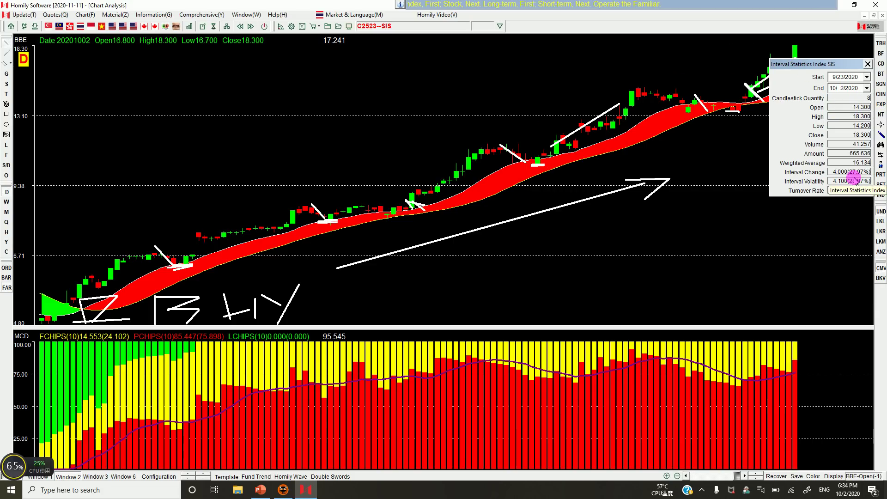
Step: Measure the SIS interval statistics from 4/13/2020 to 10/2/2020 and turn off interval statistics
{"action": "left_click", "coordinate": [867, 64]}
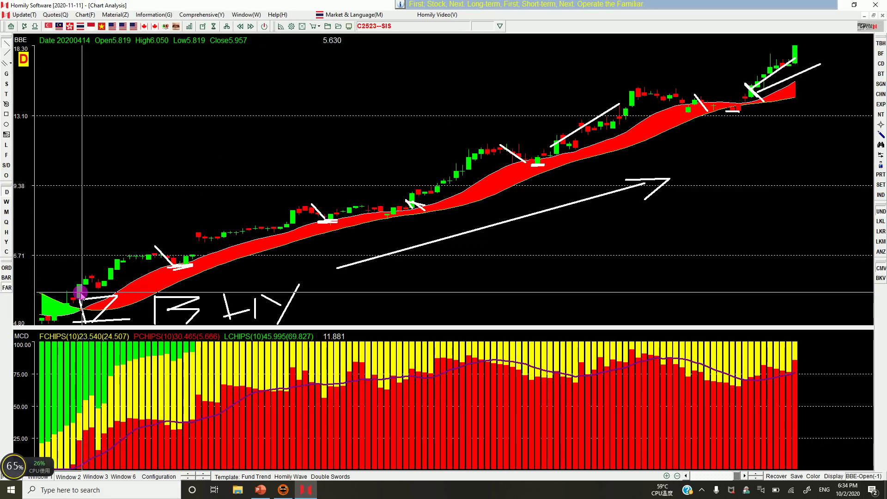
{"action": "left_click", "coordinate": [795, 59]}
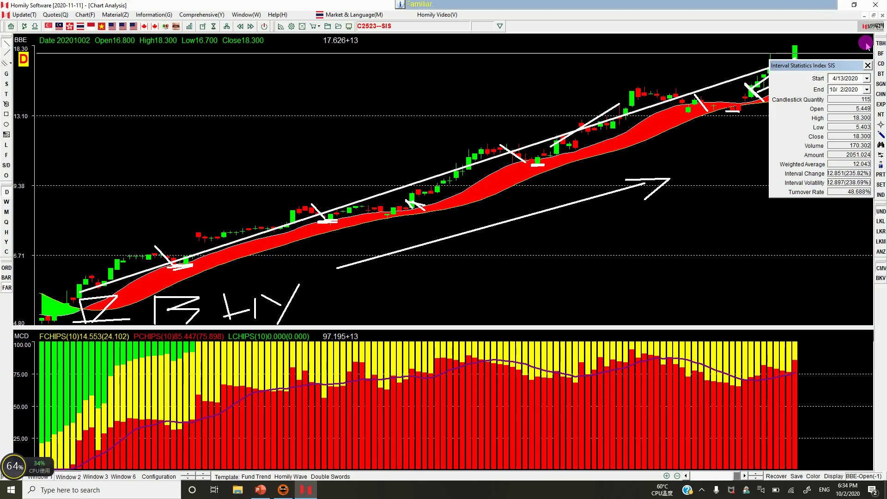
{"action": "left_click", "coordinate": [868, 65]}
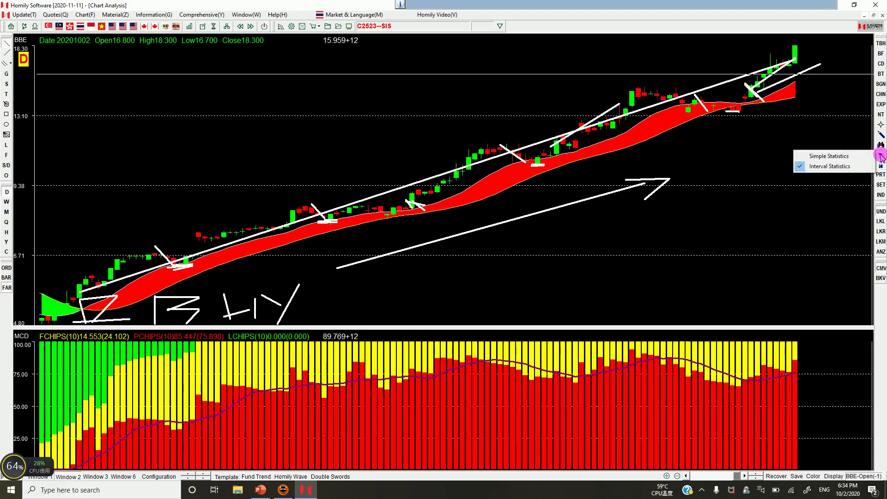
{"action": "left_click", "coordinate": [829, 166]}
Step: Show a longer SIS history, and close the SIS chart, the SET market quotes and the Course window
{"action": "left_click", "coordinate": [678, 476]}
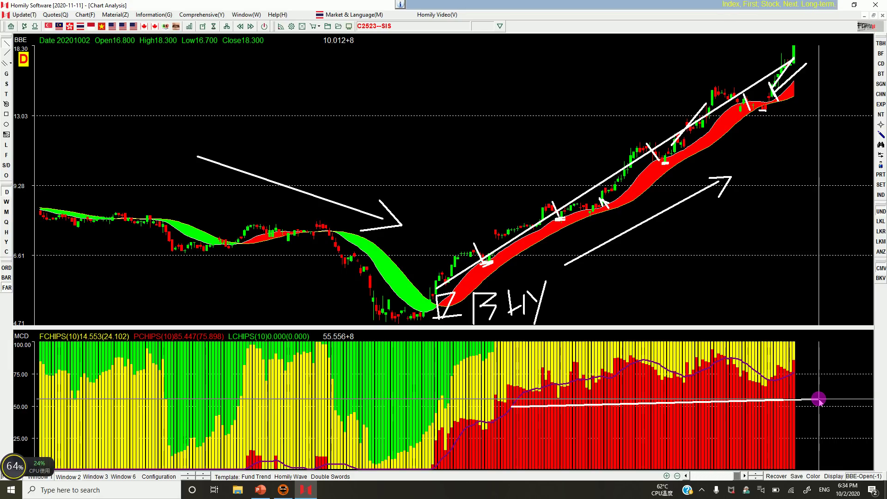
{"action": "left_click", "coordinate": [873, 19]}
{"action": "left_click", "coordinate": [660, 77]}
{"action": "left_click", "coordinate": [769, 79]}
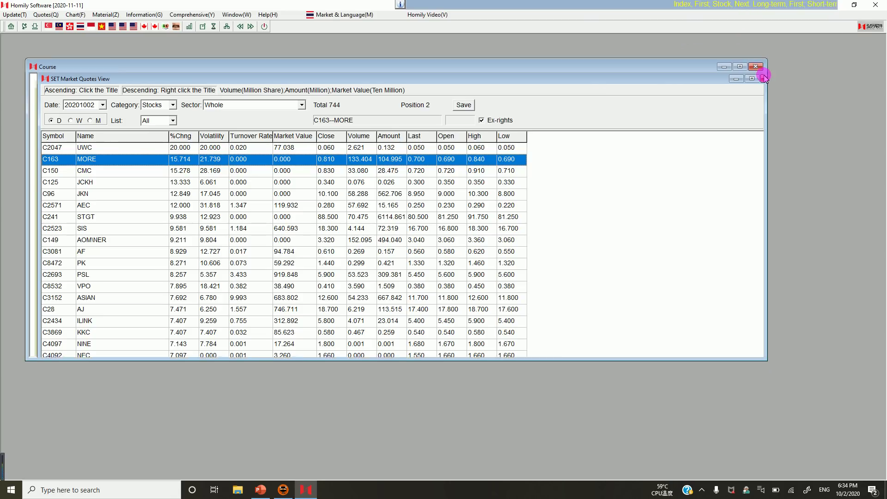
{"action": "left_click", "coordinate": [755, 66]}
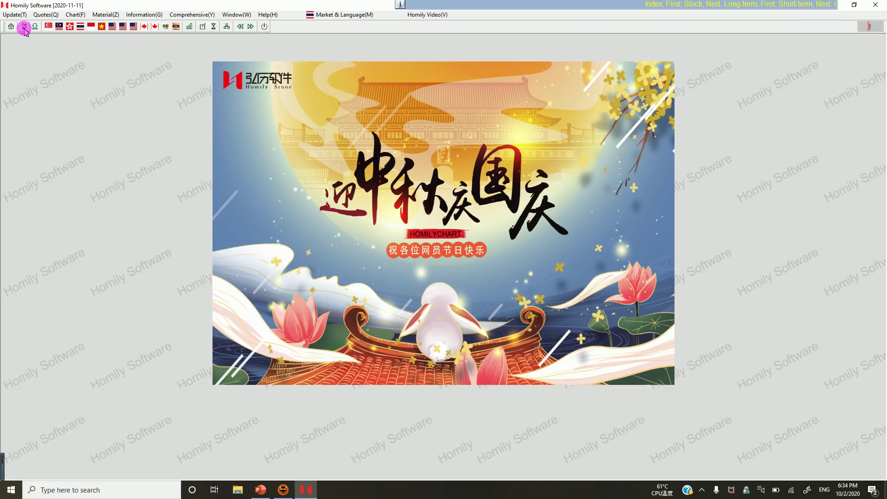
Step: Open chart analysis with the BBE, MCD and DE panes and load C2523 SIS
{"action": "left_click", "coordinate": [191, 34]}
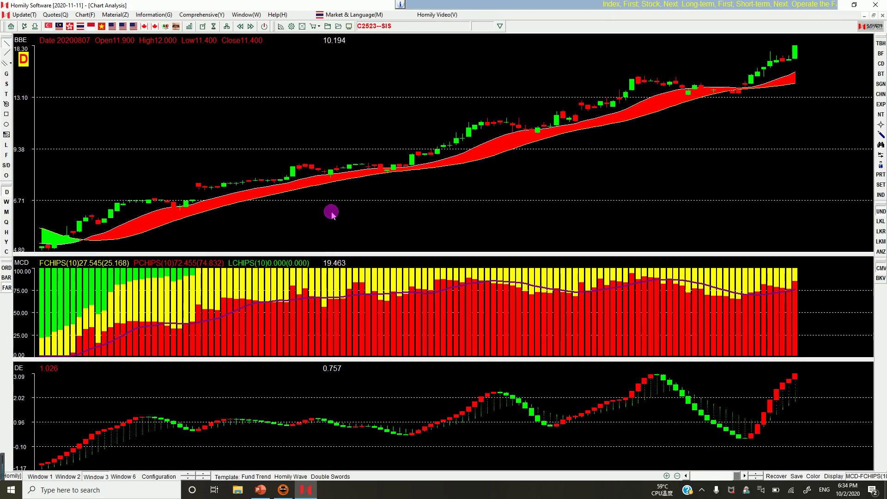
{"action": "type", "text": "PT"}
{"action": "key", "text": "Return"}
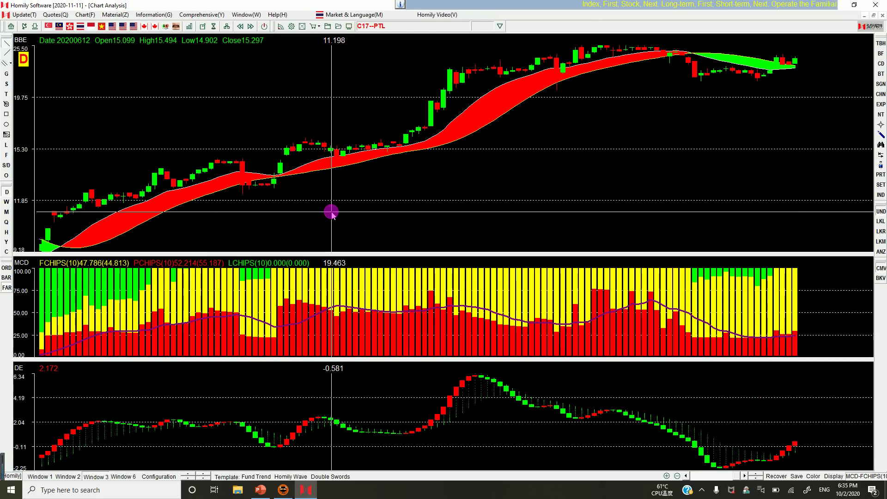
{"action": "type", "text": "SIS"}
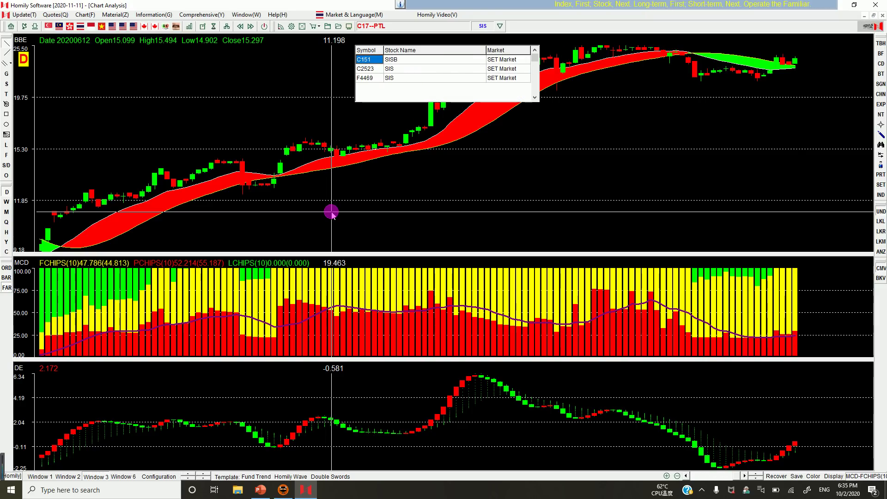
{"action": "key", "text": "Return"}
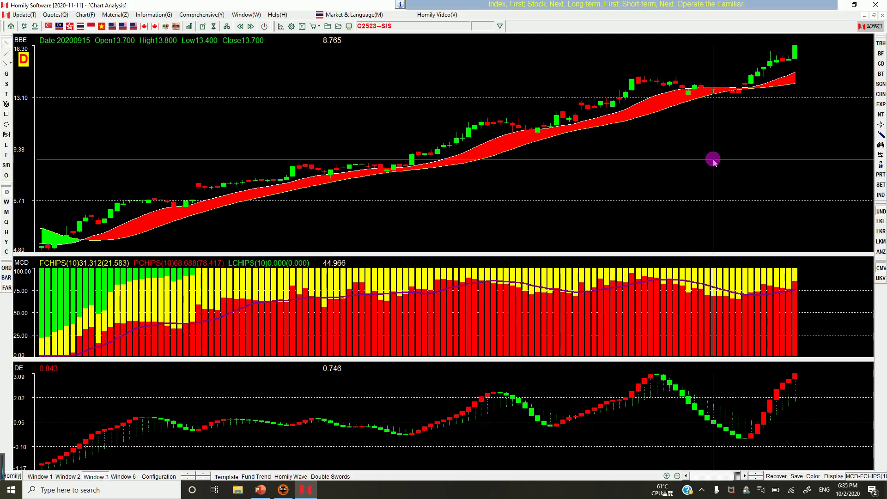
Step: Draw rising lines beneath the SIS uptrend and short strokes at the start of the red band, and clear the markings
{"action": "mouse_move", "coordinate": [549, 180]}
{"action": "left_mouse_down"}
{"action": "mouse_move", "coordinate": [571, 165]}
{"action": "mouse_move", "coordinate": [767, 137]}
{"action": "left_mouse_up"}
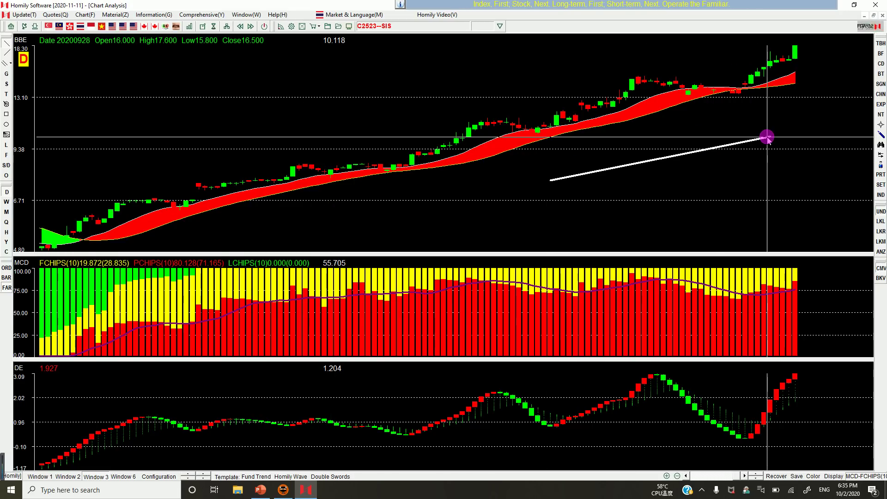
{"action": "mouse_move", "coordinate": [73, 229]}
{"action": "left_mouse_down"}
{"action": "mouse_move", "coordinate": [92, 250]}
{"action": "mouse_move", "coordinate": [105, 230]}
{"action": "mouse_move", "coordinate": [123, 230]}
{"action": "left_mouse_up"}
{"action": "left_click_drag", "start_coordinate": [137, 216], "coordinate": [149, 232]}
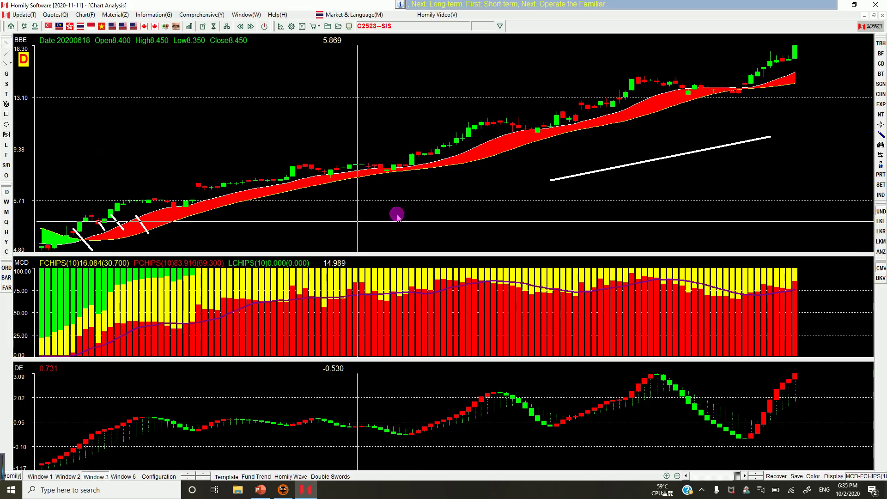
{"action": "left_click_drag", "start_coordinate": [356, 220], "coordinate": [604, 171]}
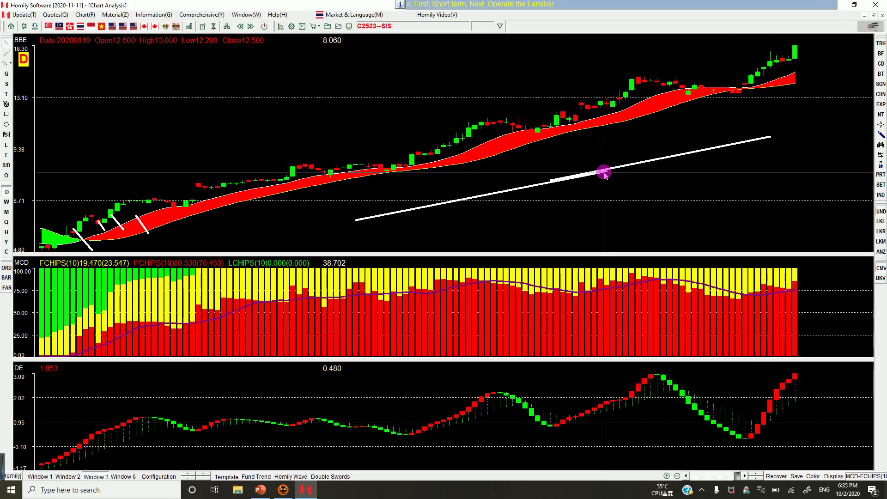
{"action": "key", "text": "Escape"}
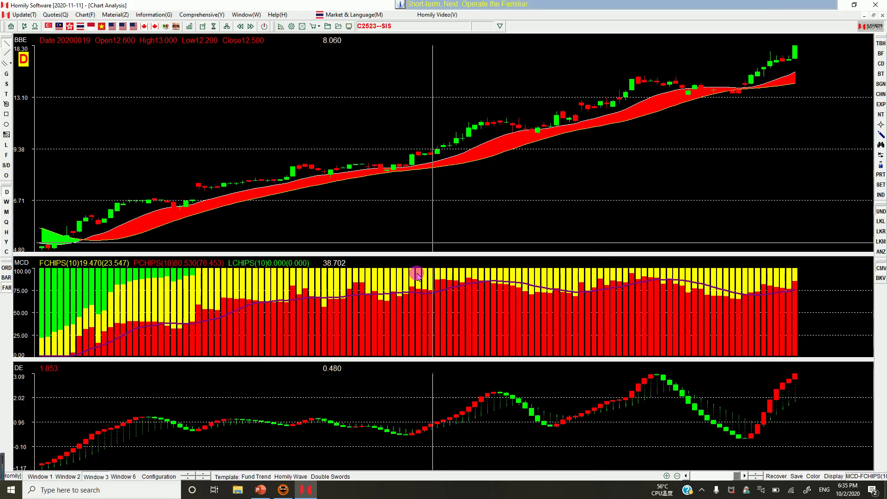
Step: Mark the first DE green-to-red turn and its matching candles, mark the second DE turn, and draw a rising arrow beneath the uptrend
{"action": "left_click_drag", "start_coordinate": [187, 414], "coordinate": [204, 437]}
{"action": "left_click_drag", "start_coordinate": [187, 199], "coordinate": [205, 215]}
{"action": "left_click_drag", "start_coordinate": [294, 417], "coordinate": [299, 432]}
{"action": "left_click_drag", "start_coordinate": [274, 237], "coordinate": [658, 168]}
{"action": "left_click_drag", "start_coordinate": [658, 171], "coordinate": [632, 186]}
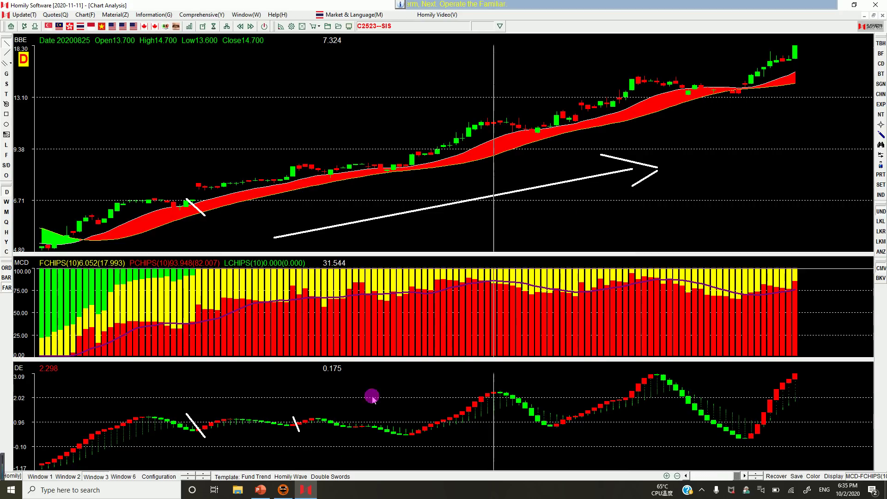
Step: Mark the second and early-July DE turns with their candles, draw lines along the July rise in both panes, and clear all markings
{"action": "left_click_drag", "start_coordinate": [293, 418], "coordinate": [292, 433]}
{"action": "left_click_drag", "start_coordinate": [292, 165], "coordinate": [299, 188]}
{"action": "left_click_drag", "start_coordinate": [405, 428], "coordinate": [423, 446]}
{"action": "left_click_drag", "start_coordinate": [407, 149], "coordinate": [421, 172]}
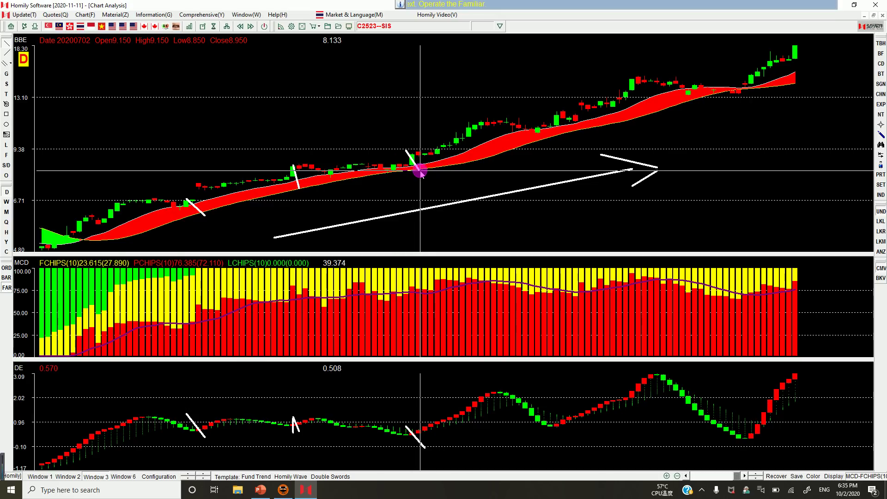
{"action": "left_click_drag", "start_coordinate": [424, 435], "coordinate": [487, 393]}
{"action": "left_click_drag", "start_coordinate": [468, 139], "coordinate": [512, 119]}
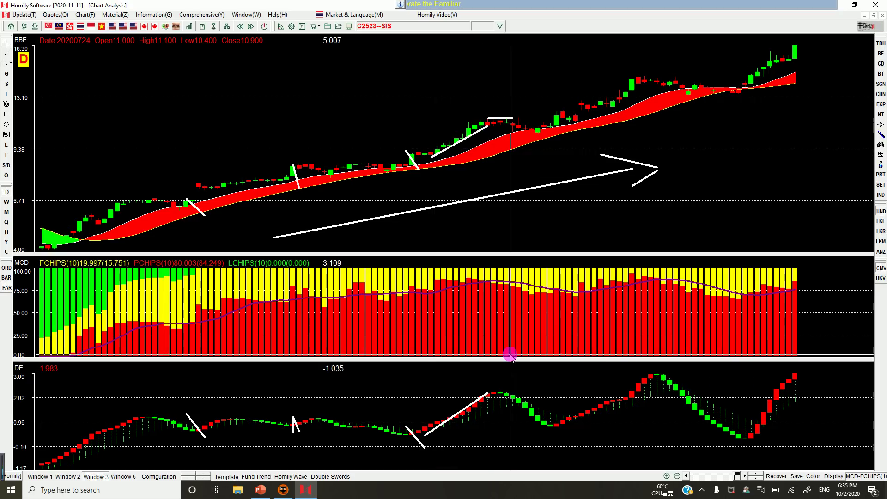
{"action": "right_click", "coordinate": [502, 394]}
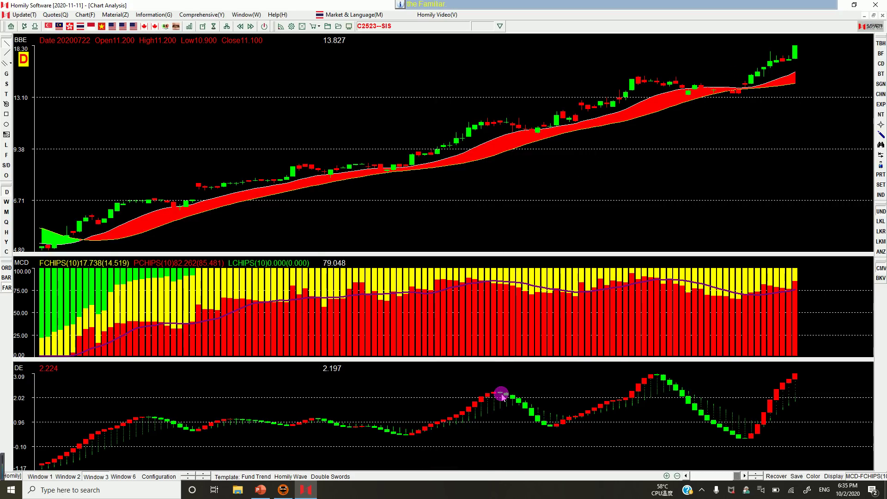
Step: Mark the early-July DE turn to red and the following turn to green, stroke the matching candles, and draw a line along their rise
{"action": "left_click_drag", "start_coordinate": [406, 425], "coordinate": [431, 448]}
{"action": "left_click_drag", "start_coordinate": [494, 386], "coordinate": [506, 395]}
{"action": "left_click_drag", "start_coordinate": [406, 149], "coordinate": [418, 165]}
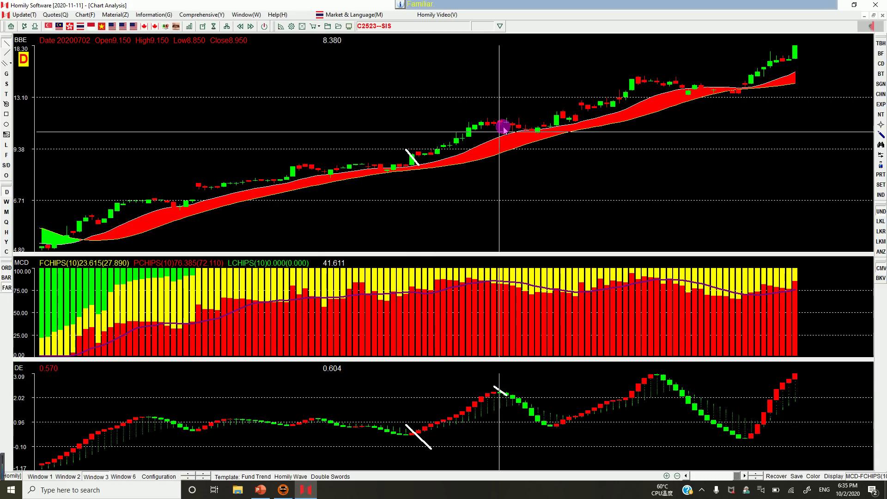
{"action": "left_click_drag", "start_coordinate": [494, 114], "coordinate": [506, 135]}
{"action": "left_click_drag", "start_coordinate": [431, 154], "coordinate": [488, 123]}
Step: Draw lines along the August rise in the DE and candle panes, marking where the candle rise starts and peaks
{"action": "left_click", "coordinate": [601, 368]}
{"action": "left_click_drag", "start_coordinate": [562, 422], "coordinate": [664, 378]}
{"action": "left_click_drag", "start_coordinate": [550, 113], "coordinate": [583, 138]}
{"action": "left_click_drag", "start_coordinate": [631, 81], "coordinate": [632, 79]}
{"action": "left_click_drag", "start_coordinate": [620, 78], "coordinate": [645, 77]}
{"action": "left_click_drag", "start_coordinate": [585, 119], "coordinate": [634, 82]}
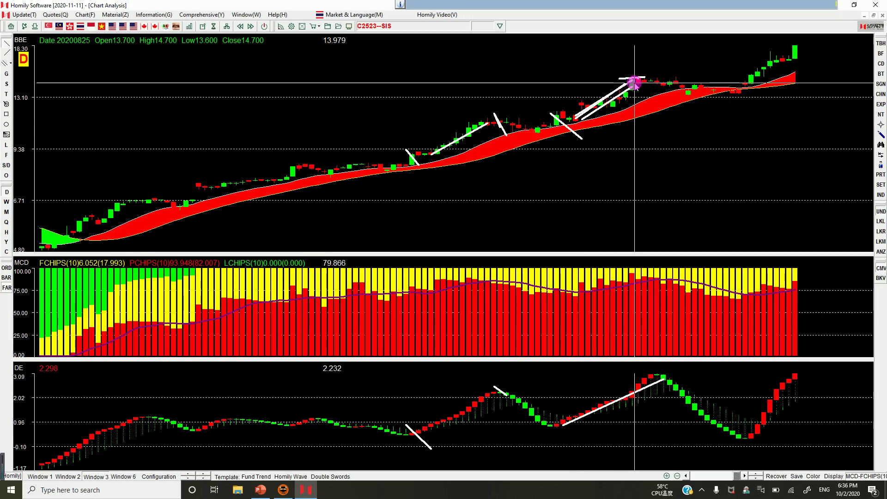
Step: Mark the late-September DE turn and candles with rising lines, underline the August DE low, and draw a horizontal line across the MCD columns
{"action": "left_click_drag", "start_coordinate": [746, 425], "coordinate": [764, 440]}
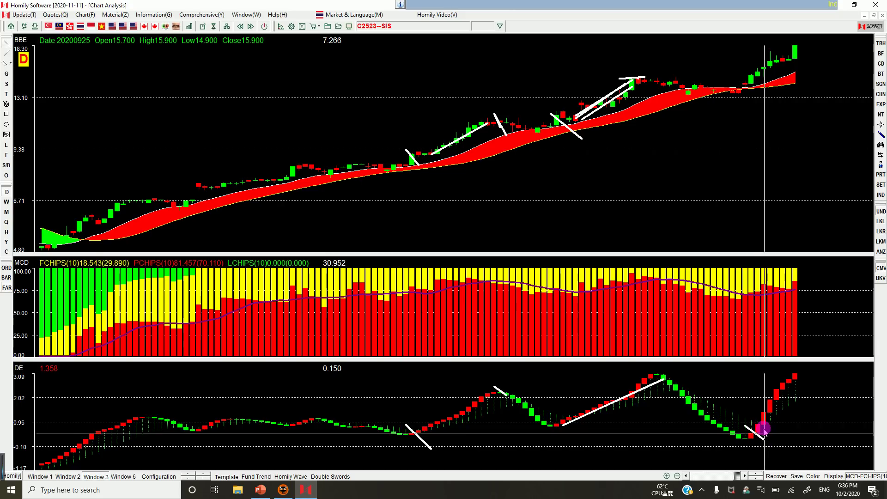
{"action": "mouse_move", "coordinate": [751, 74]}
{"action": "left_mouse_down"}
{"action": "mouse_move", "coordinate": [764, 92]}
{"action": "mouse_move", "coordinate": [821, 68]}
{"action": "left_mouse_up"}
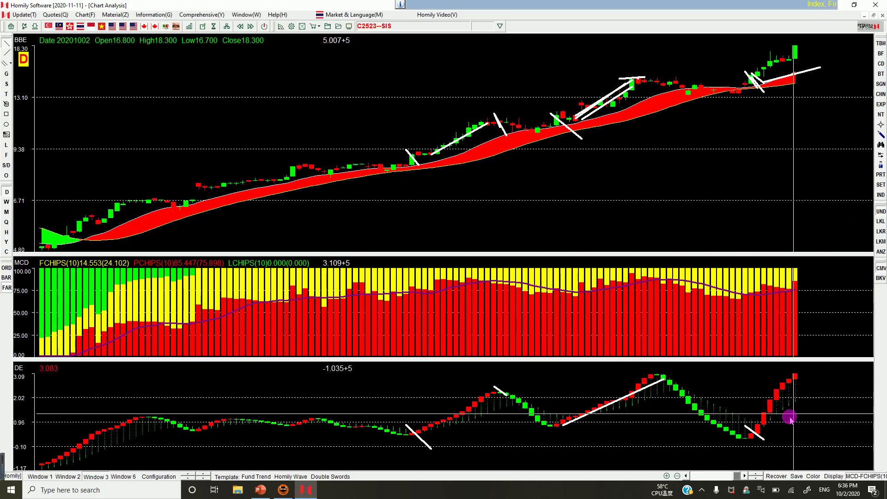
{"action": "left_click_drag", "start_coordinate": [783, 442], "coordinate": [820, 407]}
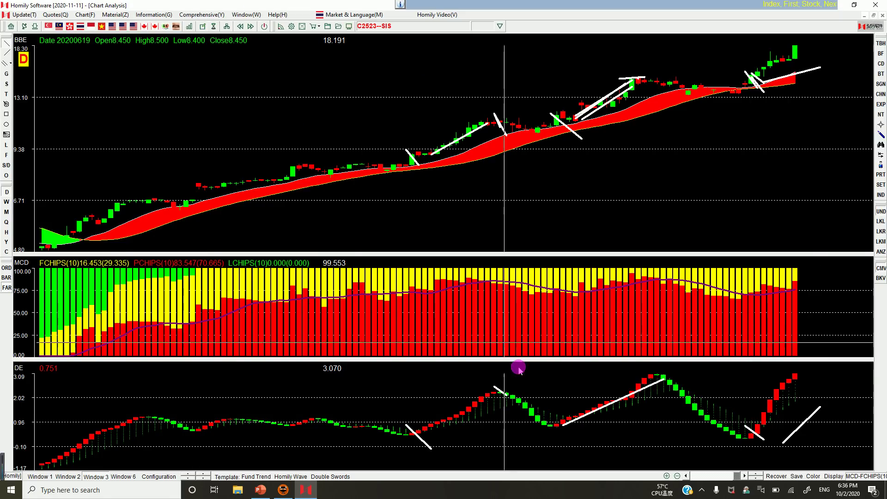
{"action": "left_click_drag", "start_coordinate": [560, 436], "coordinate": [580, 437]}
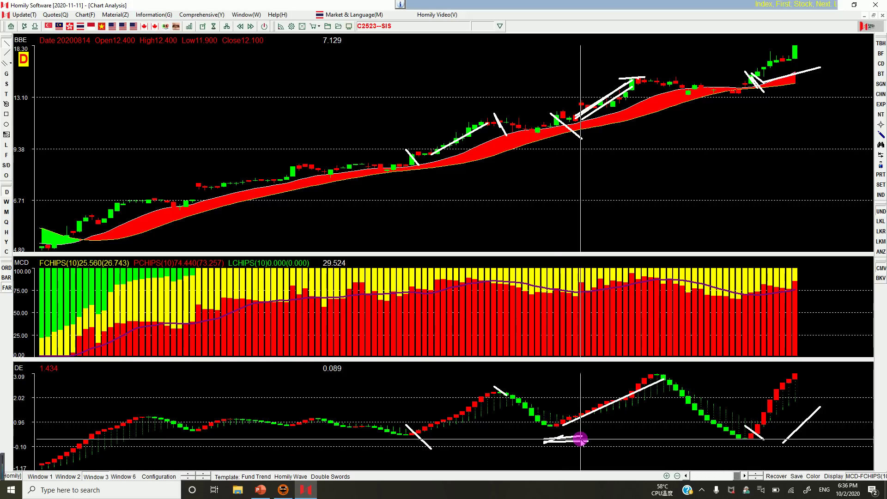
{"action": "left_click_drag", "start_coordinate": [518, 319], "coordinate": [707, 319]}
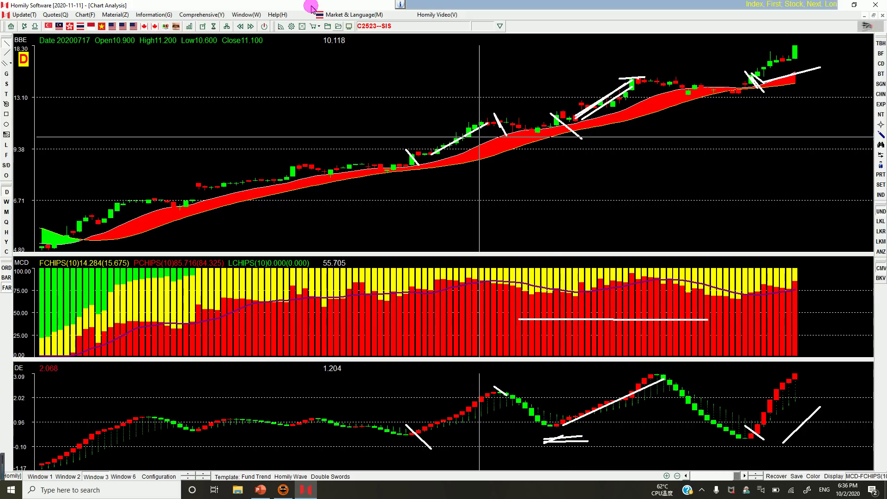
Step: Open the technical filter, clear all conditions, and enable Column: Green to Red under Deviation Expert
{"action": "left_click", "coordinate": [213, 27]}
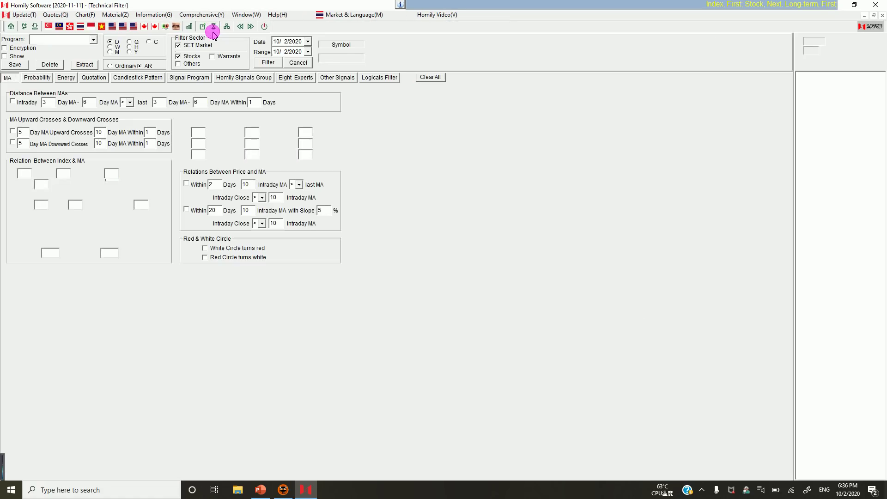
{"action": "left_click", "coordinate": [93, 42]}
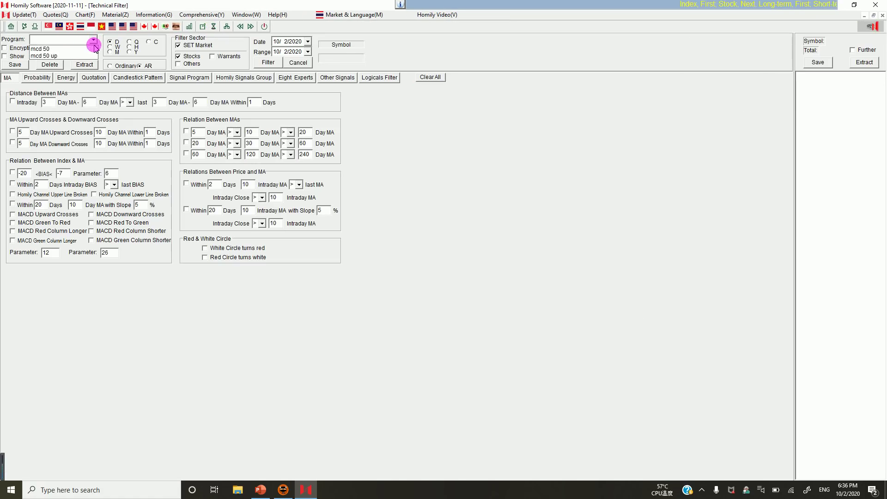
{"action": "left_click", "coordinate": [441, 80]}
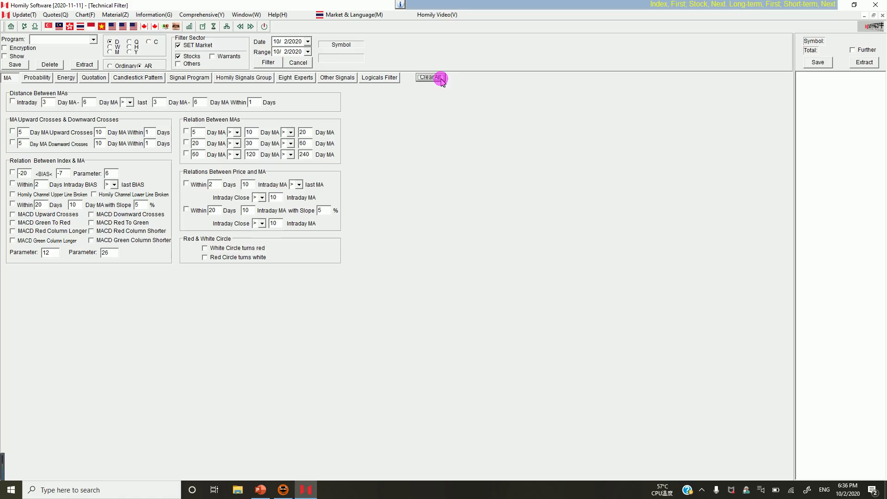
{"action": "left_click", "coordinate": [298, 78]}
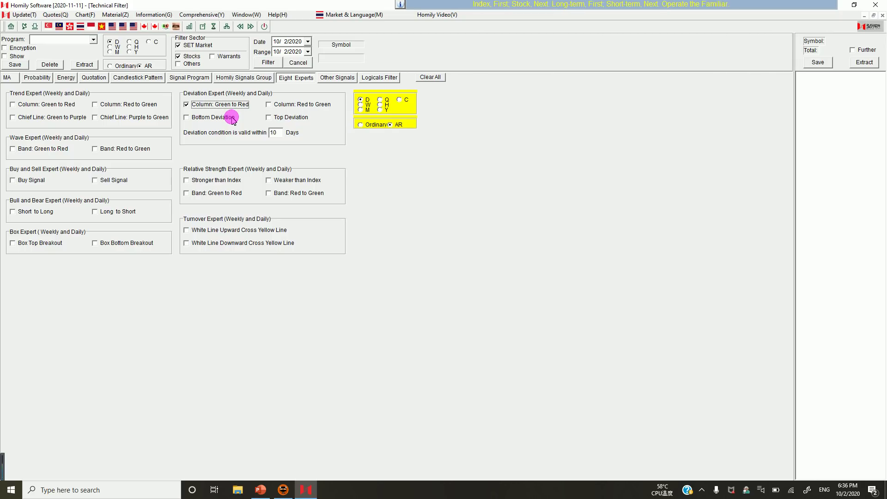
Step: Add a daily logical condition of MCD PCHIPS >= 25 within 1 day and run the filter for 10/2/2020
{"action": "left_click", "coordinate": [383, 79]}
{"action": "left_click", "coordinate": [74, 368]}
{"action": "scroll", "coordinate": [73, 368], "scroll_direction": "down", "scroll_amount": 3}
{"action": "key", "text": "Return"}
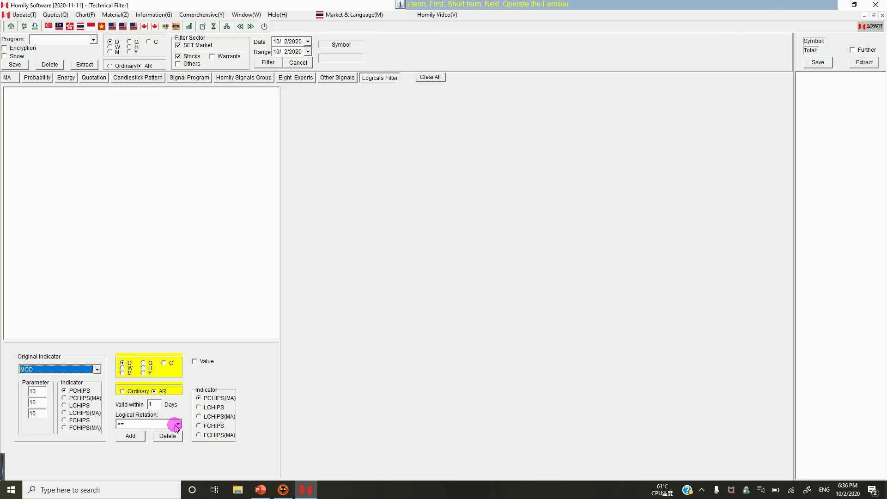
{"action": "left_click", "coordinate": [195, 362]}
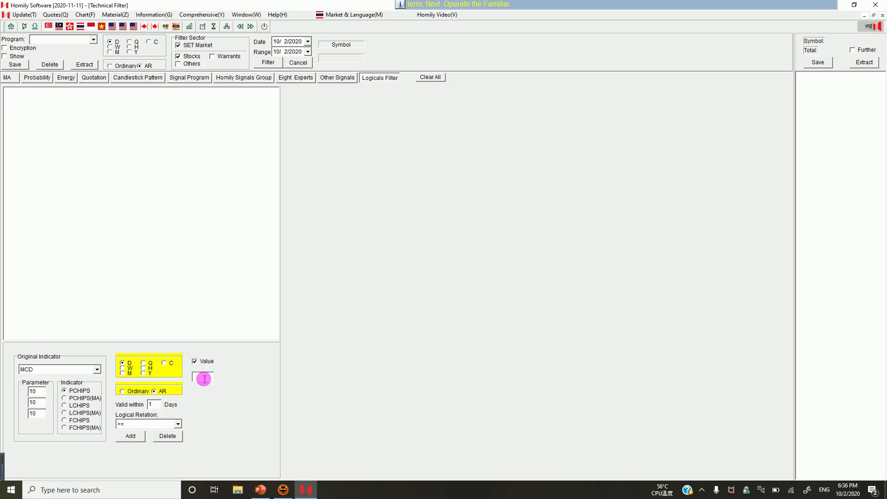
{"action": "left_click", "coordinate": [131, 436]}
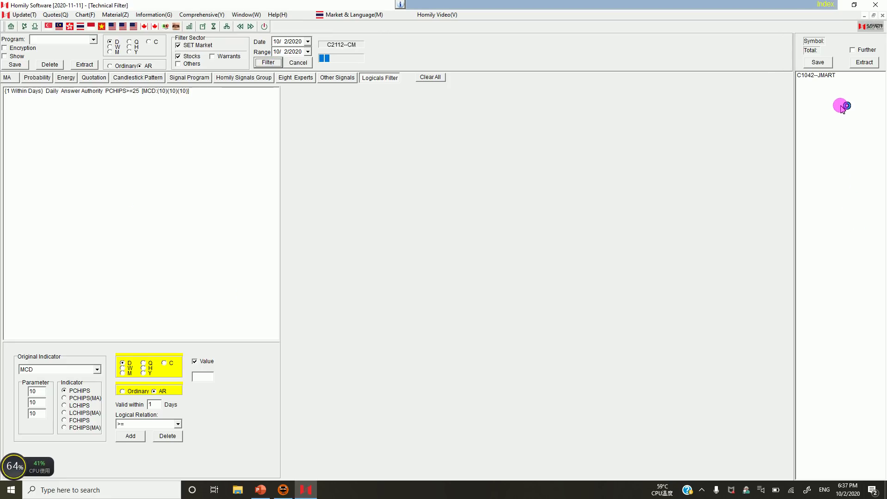
Step: Open the chart of C1042 JMART, draw lines at its latest DE and MCD columns, and enlarge the recent candles
{"action": "double_click", "coordinate": [837, 75]}
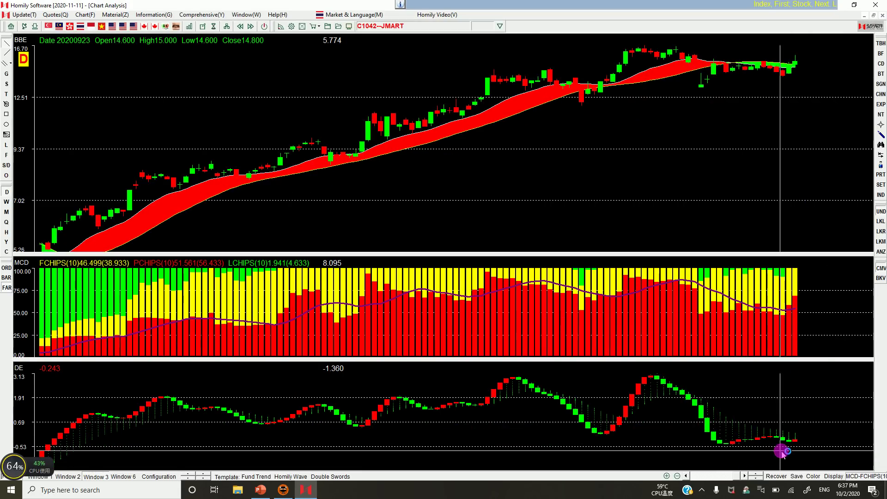
{"action": "left_click_drag", "start_coordinate": [785, 451], "coordinate": [821, 441]}
{"action": "left_click_drag", "start_coordinate": [840, 294], "coordinate": [764, 299]}
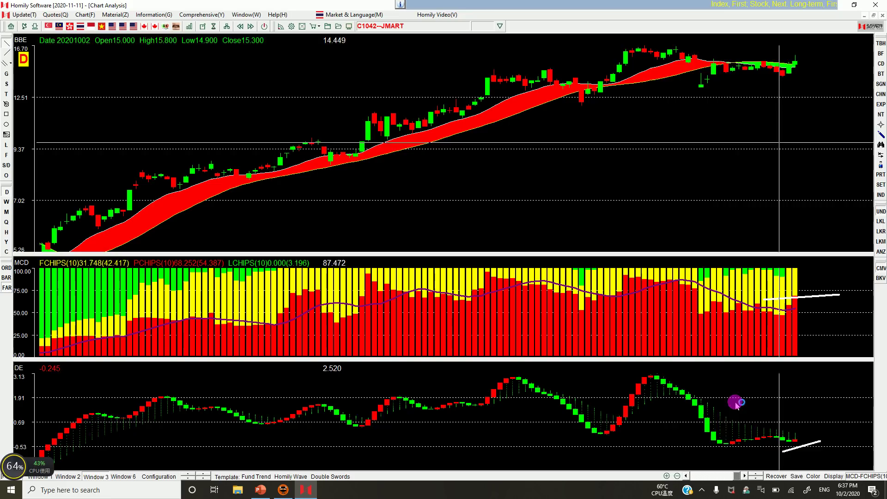
{"action": "left_click", "coordinate": [667, 476]}
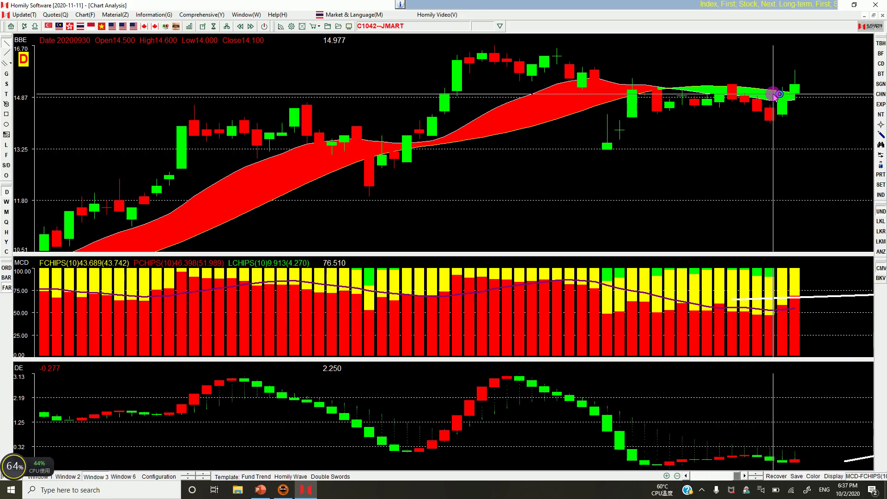
Step: Show more JMART history and mark two earlier DE green-to-red turns and their matching candles with short slanted lines
{"action": "left_click", "coordinate": [677, 476]}
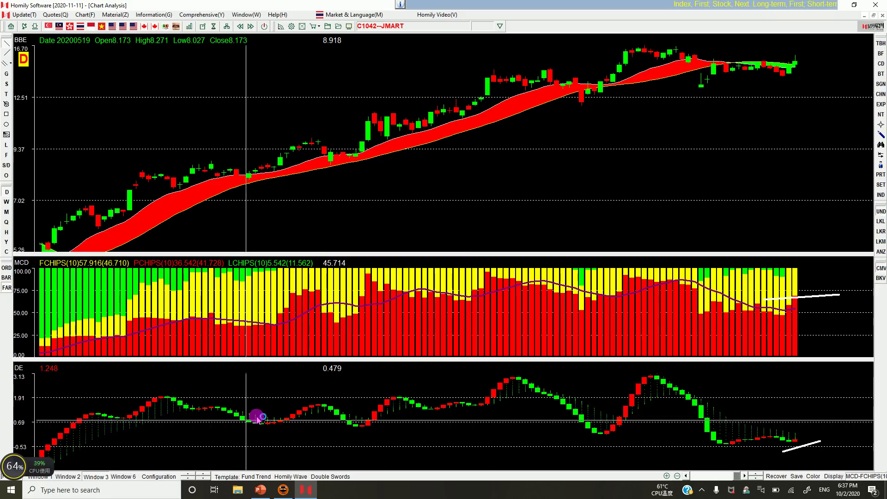
{"action": "left_click_drag", "start_coordinate": [293, 461], "coordinate": [262, 412]}
{"action": "left_click_drag", "start_coordinate": [275, 176], "coordinate": [250, 155]}
{"action": "mouse_move", "coordinate": [356, 411]}
{"action": "left_mouse_down"}
{"action": "mouse_move", "coordinate": [374, 437]}
{"action": "mouse_move", "coordinate": [369, 409]}
{"action": "left_mouse_up"}
{"action": "mouse_move", "coordinate": [349, 135]}
{"action": "left_mouse_down"}
{"action": "mouse_move", "coordinate": [362, 167]}
{"action": "mouse_move", "coordinate": [361, 159]}
{"action": "left_mouse_up"}
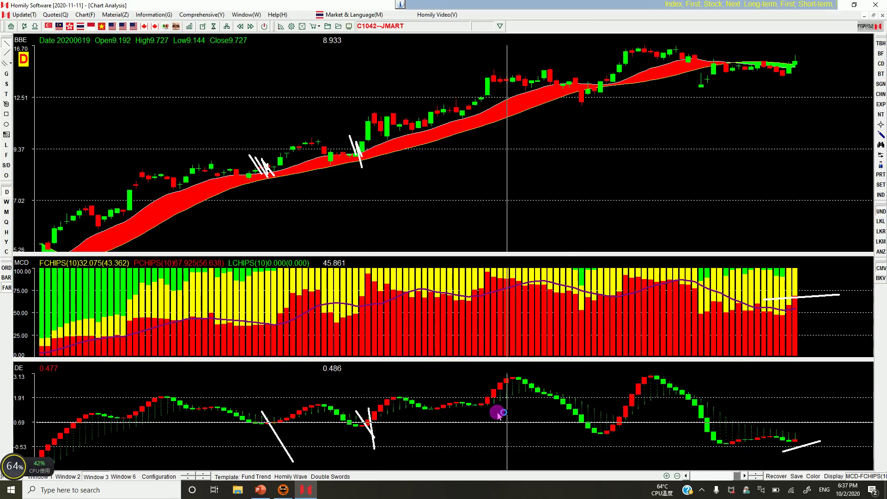
Step: Mark the next DE turn and the August DE low with short lines, and draw rising lines at the matching candles
{"action": "mouse_move", "coordinate": [475, 392]}
{"action": "left_mouse_down"}
{"action": "mouse_move", "coordinate": [481, 412]}
{"action": "mouse_move", "coordinate": [488, 399]}
{"action": "left_mouse_up"}
{"action": "mouse_move", "coordinate": [469, 115]}
{"action": "left_mouse_down"}
{"action": "mouse_move", "coordinate": [456, 95]}
{"action": "mouse_move", "coordinate": [458, 108]}
{"action": "mouse_move", "coordinate": [493, 96]}
{"action": "left_mouse_up"}
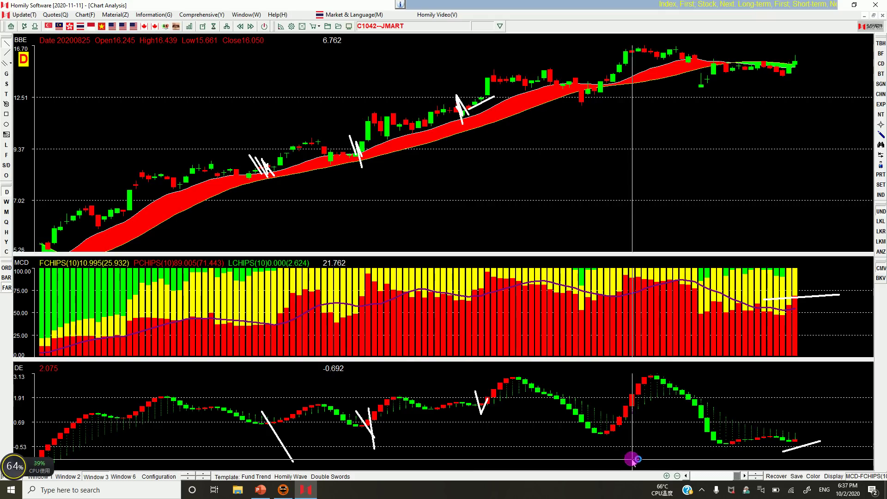
{"action": "left_click_drag", "start_coordinate": [601, 420], "coordinate": [619, 457]}
{"action": "left_click_drag", "start_coordinate": [589, 417], "coordinate": [601, 435]}
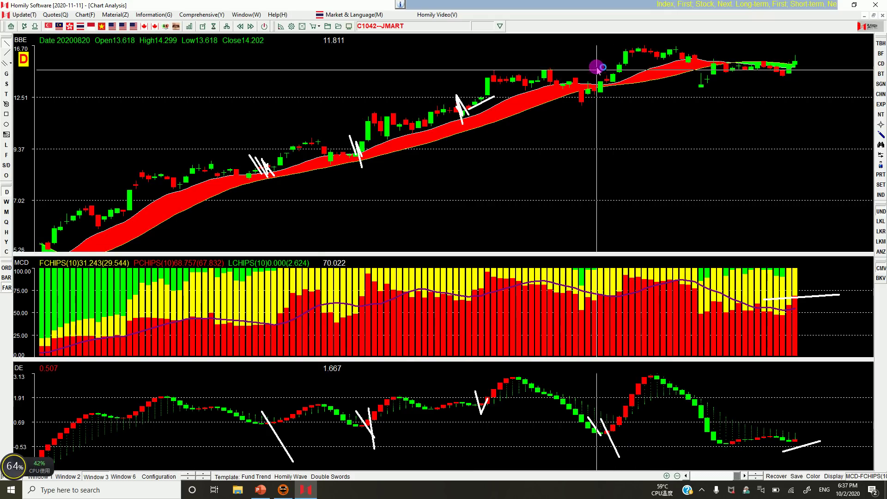
{"action": "mouse_move", "coordinate": [601, 68]}
{"action": "left_mouse_down"}
{"action": "mouse_move", "coordinate": [626, 91]}
{"action": "mouse_move", "coordinate": [702, 59]}
{"action": "left_mouse_up"}
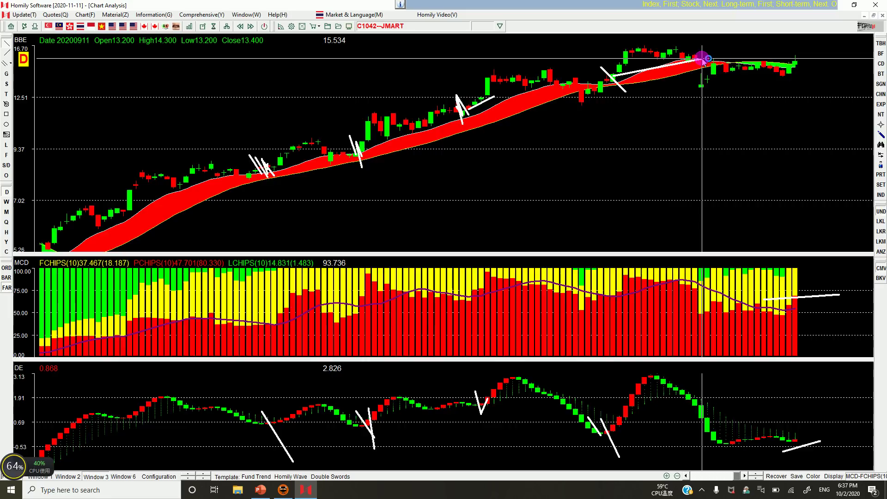
Step: Go to the next filtered stock, C2388 SYNEX, and clear the two angled lines drawn below its candles
{"action": "key", "text": "Page_Down"}
{"action": "left_click_drag", "start_coordinate": [626, 141], "coordinate": [682, 164]}
{"action": "left_click_drag", "start_coordinate": [682, 164], "coordinate": [646, 194]}
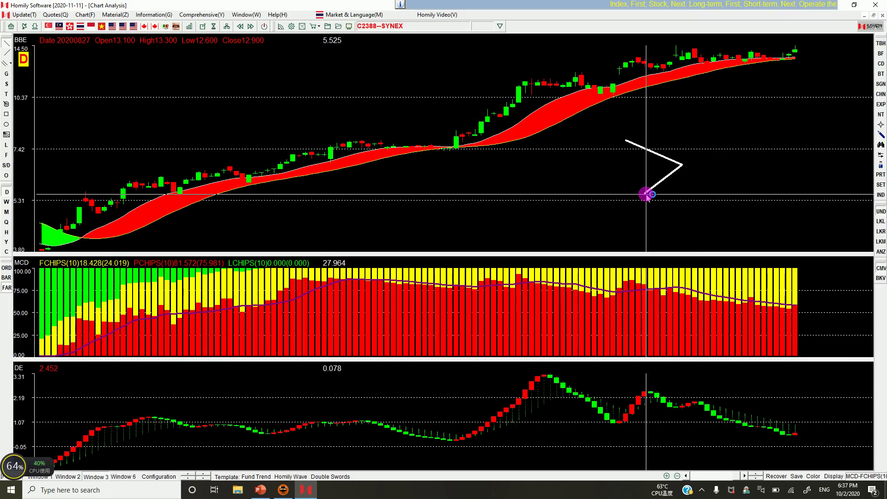
{"action": "key", "text": "Down"}
{"action": "key", "text": "Up"}
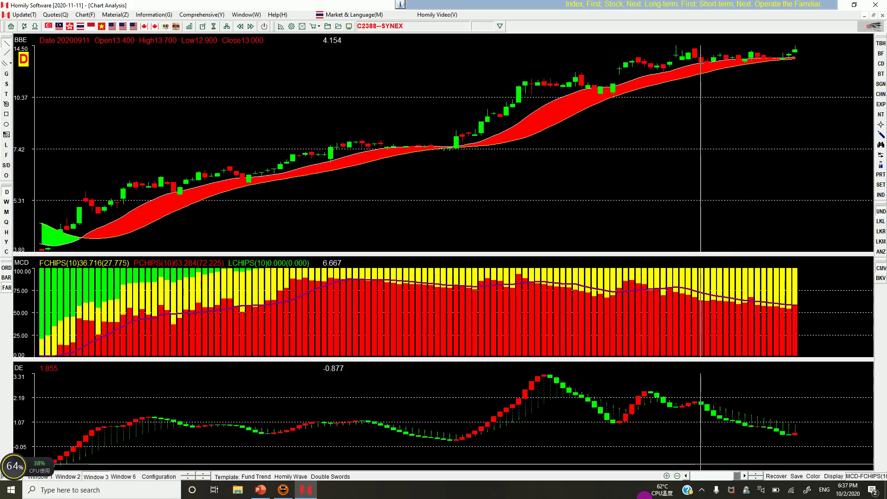
Step: Start the screen annotation tool and frame four DE turns with tall magenta rectangles reaching from the candles through MCD to DE
{"action": "left_click", "coordinate": [599, 486]}
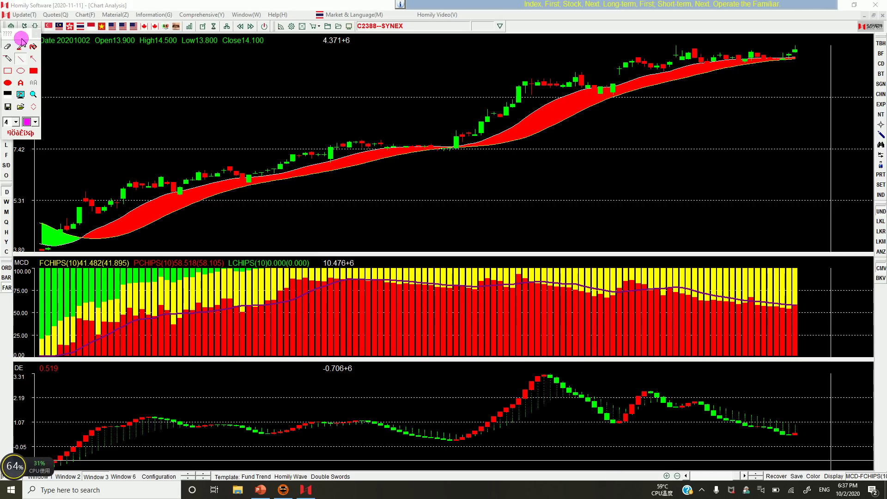
{"action": "left_click", "coordinate": [7, 72]}
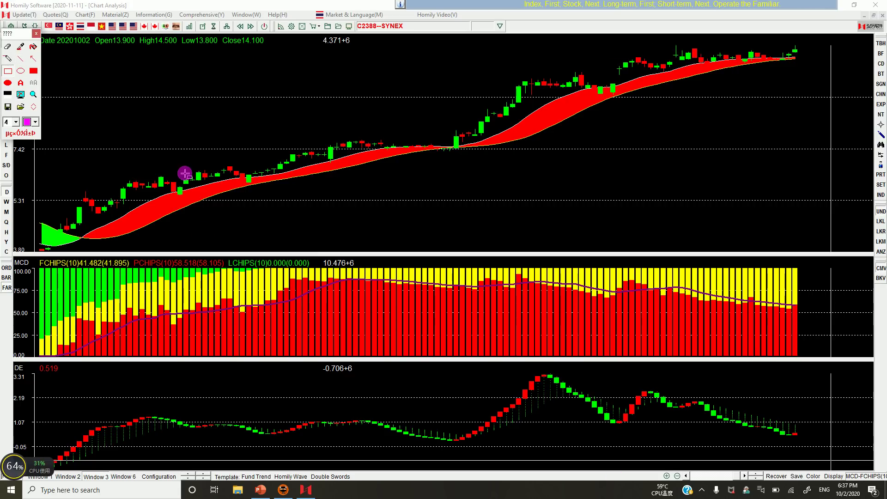
{"action": "left_click_drag", "start_coordinate": [191, 159], "coordinate": [203, 450]}
{"action": "left_click_drag", "start_coordinate": [262, 152], "coordinate": [280, 447]}
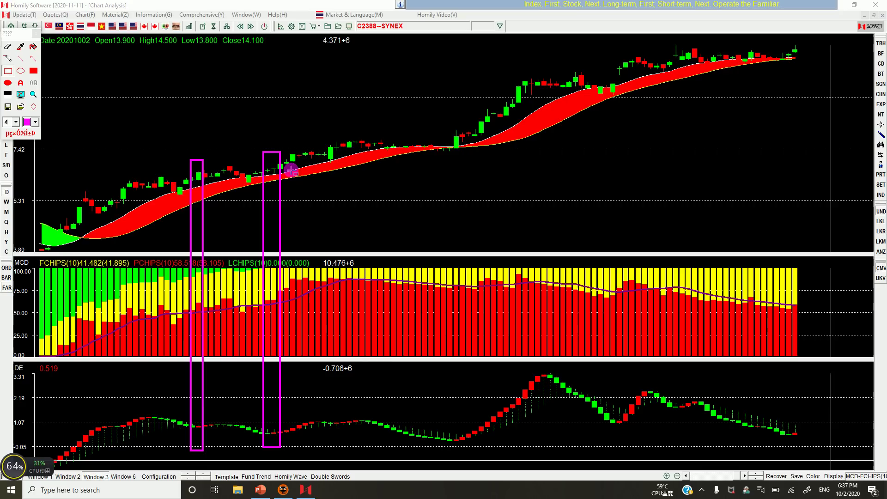
{"action": "left_click_drag", "start_coordinate": [268, 162], "coordinate": [283, 184]}
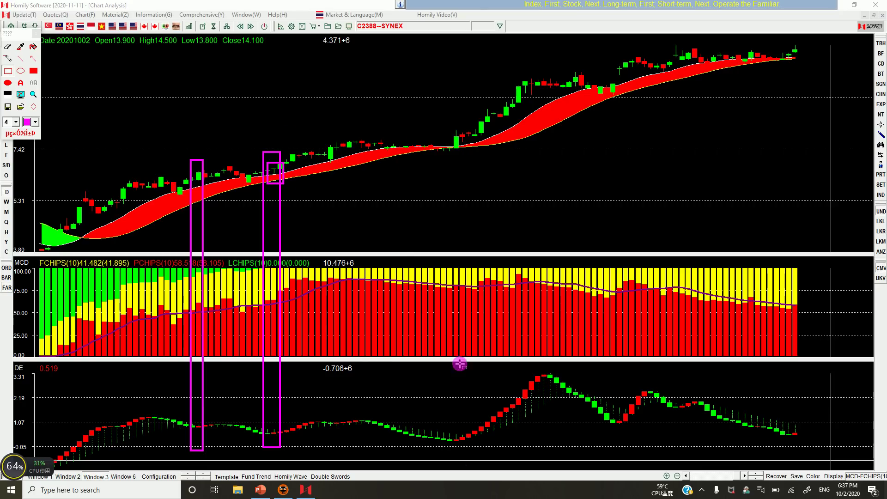
{"action": "left_click_drag", "start_coordinate": [461, 446], "coordinate": [462, 449]}
{"action": "left_click_drag", "start_coordinate": [448, 118], "coordinate": [463, 448]}
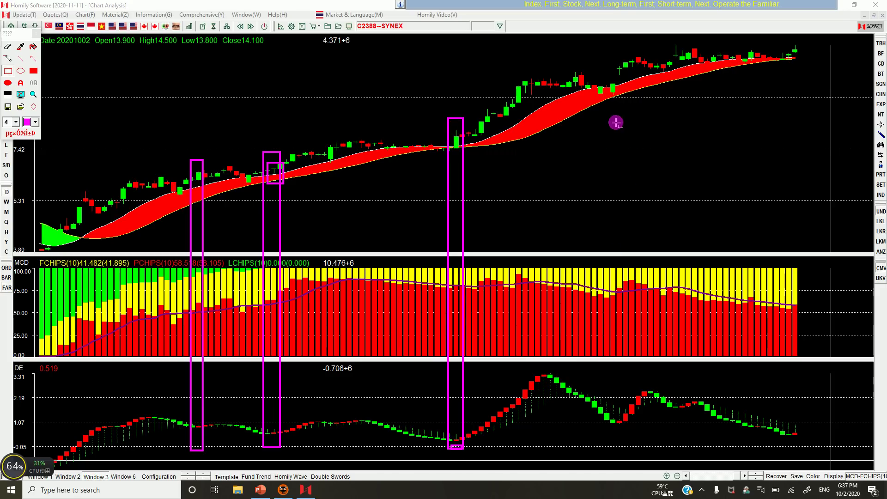
{"action": "left_click_drag", "start_coordinate": [607, 65], "coordinate": [623, 456]}
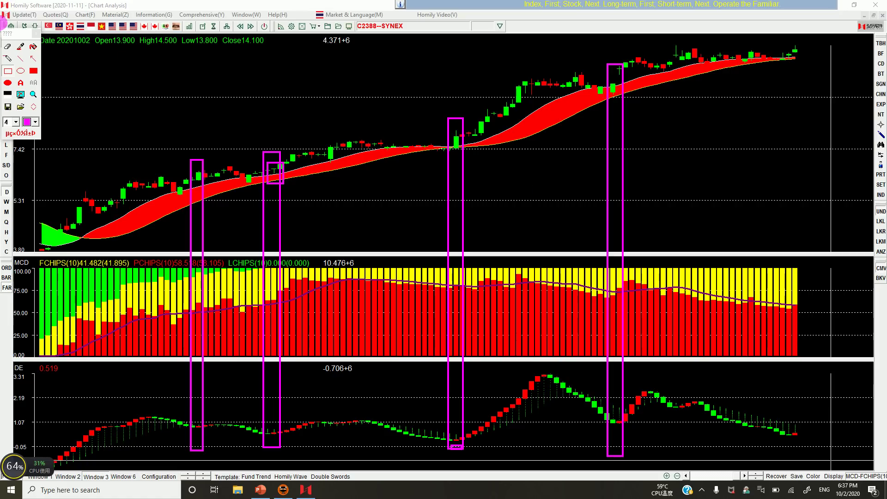
Step: Draw magenta rising lines at the candles of each framed turn and along the latest uptrend of SYNEX
{"action": "left_click", "coordinate": [21, 58]}
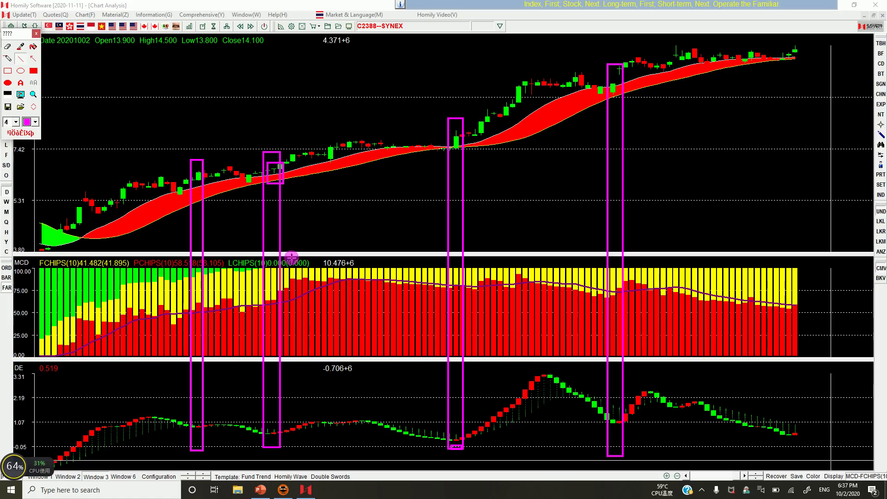
{"action": "left_click_drag", "start_coordinate": [178, 164], "coordinate": [199, 158]}
{"action": "left_click_drag", "start_coordinate": [254, 176], "coordinate": [316, 170]}
{"action": "left_click_drag", "start_coordinate": [448, 139], "coordinate": [482, 136]}
{"action": "left_click_drag", "start_coordinate": [641, 86], "coordinate": [792, 47]}
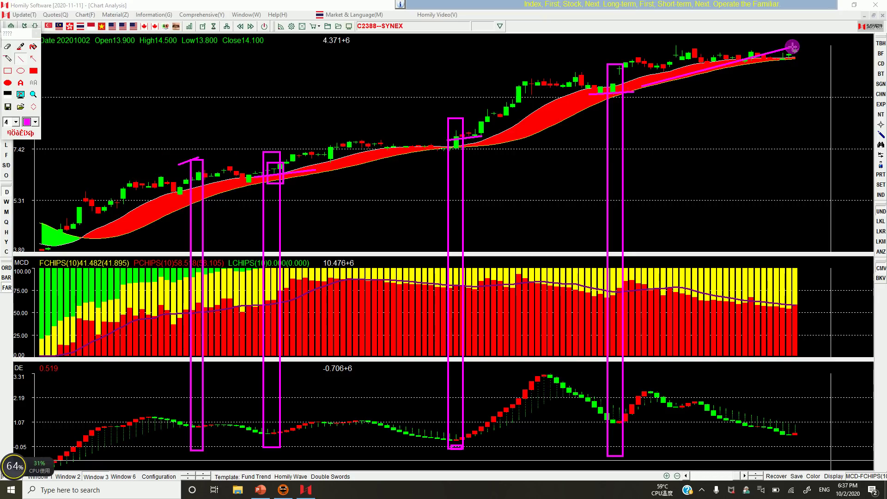
Step: Leave the screen annotation on SYNEX and go to the chart of the next stock, C2399 KCE
{"action": "right_click", "coordinate": [792, 47]}
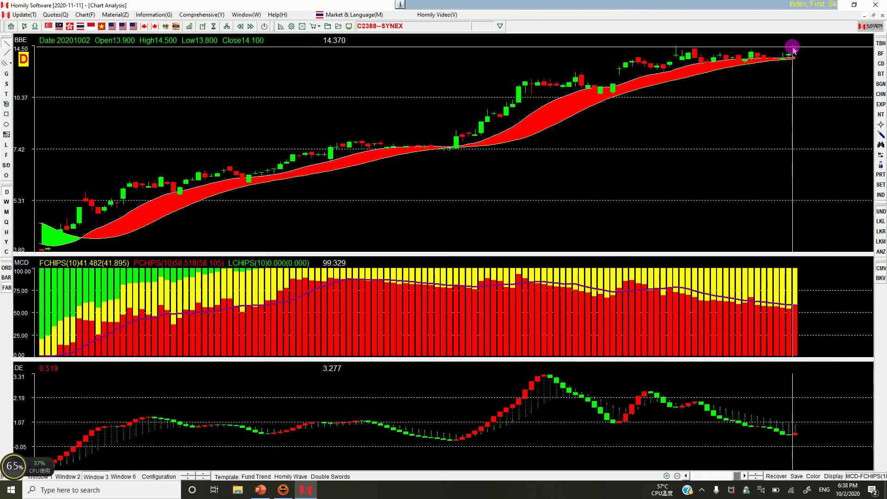
{"action": "key", "text": "Page_Down"}
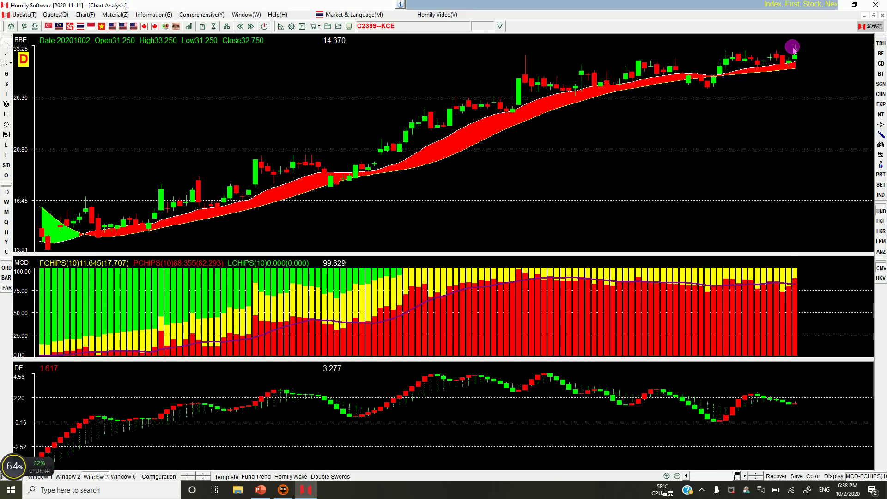